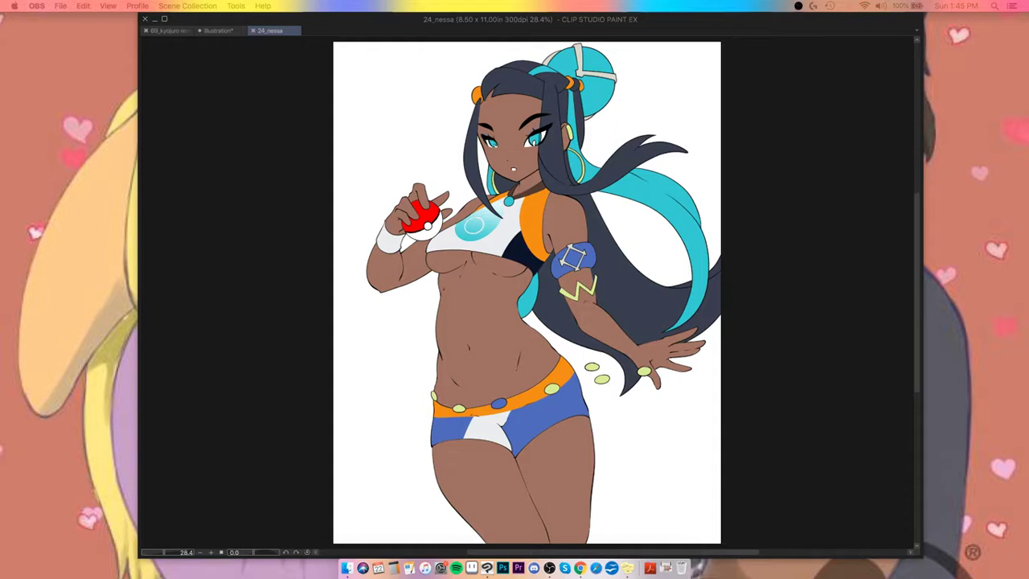
Step: Bring Clip Studio Paint forward with the coloured 24_nessa illustration and its palettes showing
click(278, 344)
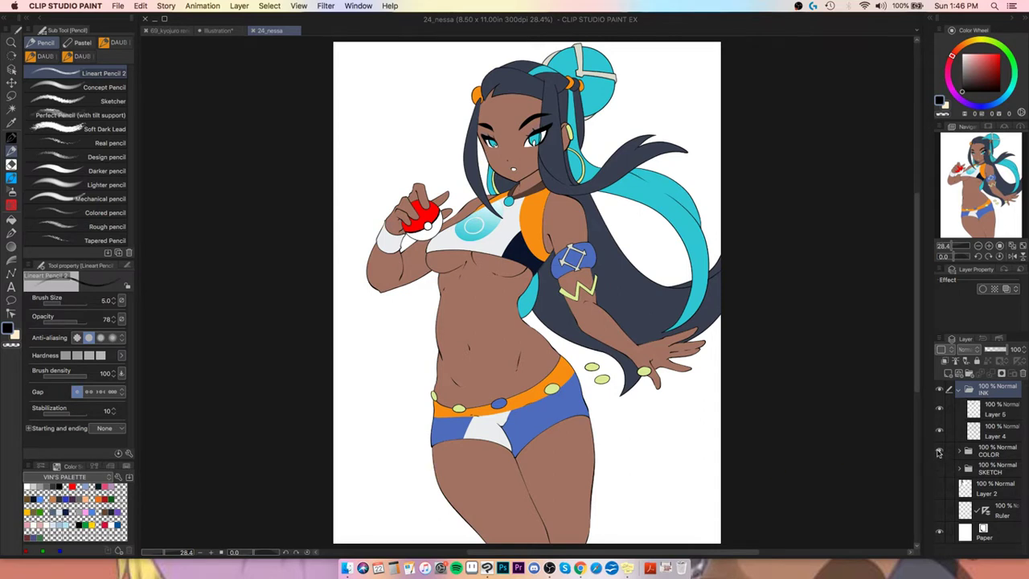
Step: Hide the COLOR folder to show only line art and add a new layer folder above it
click(939, 452)
click(974, 452)
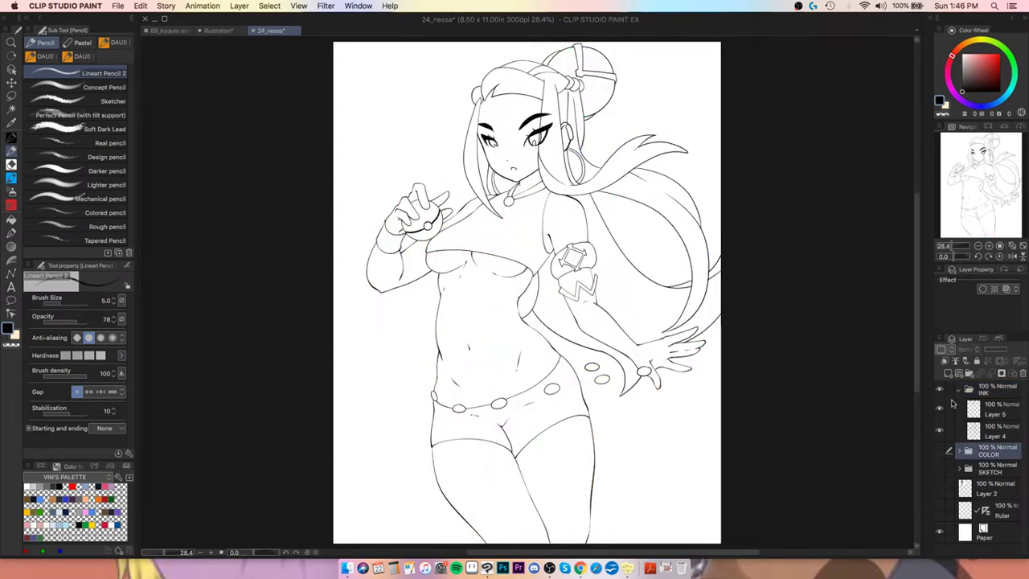
click(970, 373)
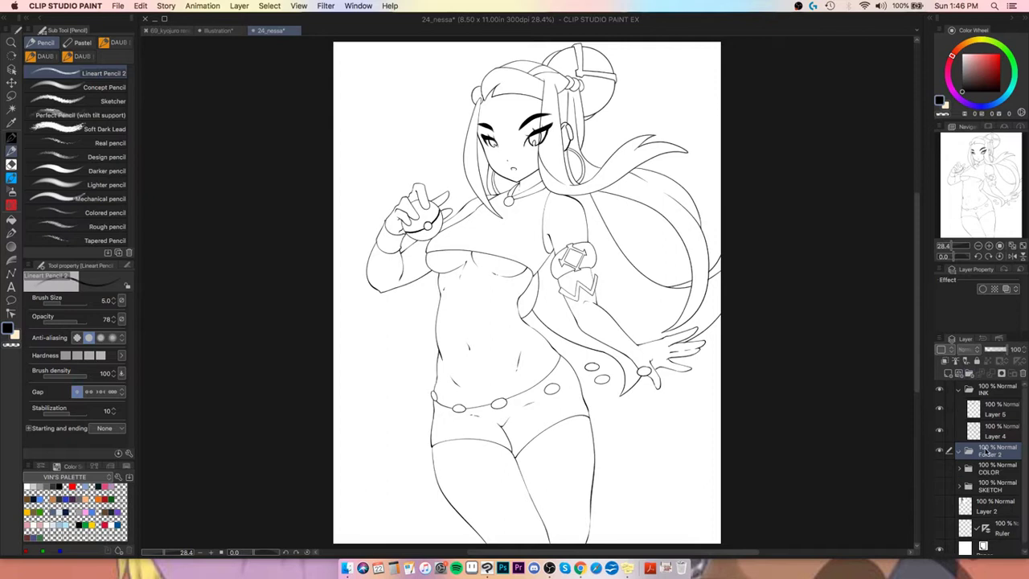
Step: Name the new folder 'screen tones' and add an empty Layer 21 inside it
double_click(986, 454)
text(sk)
key(BackSpace)
text(creen 1)
key(BackSpace)
text(tone)
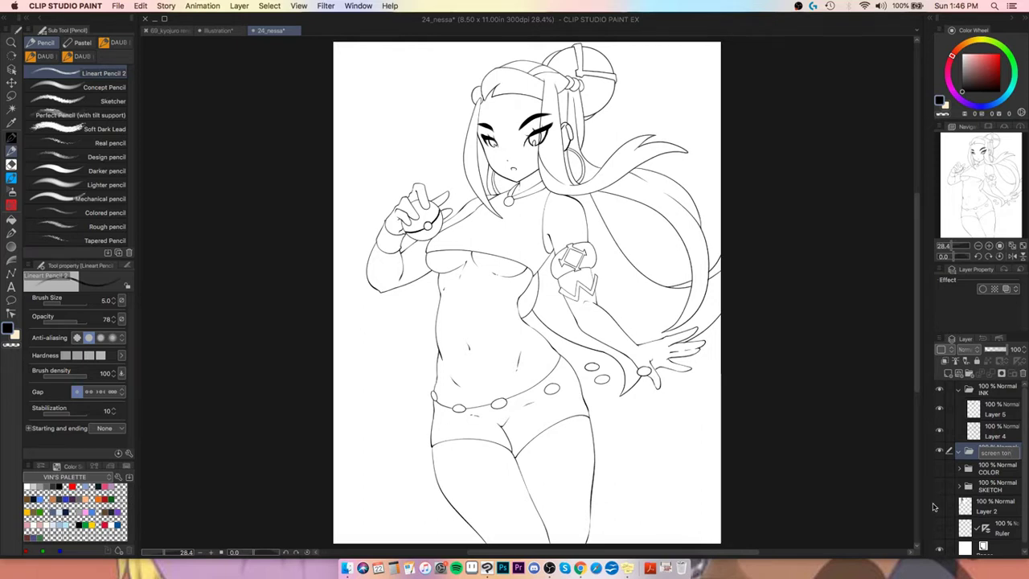
text(s)
key(Return)
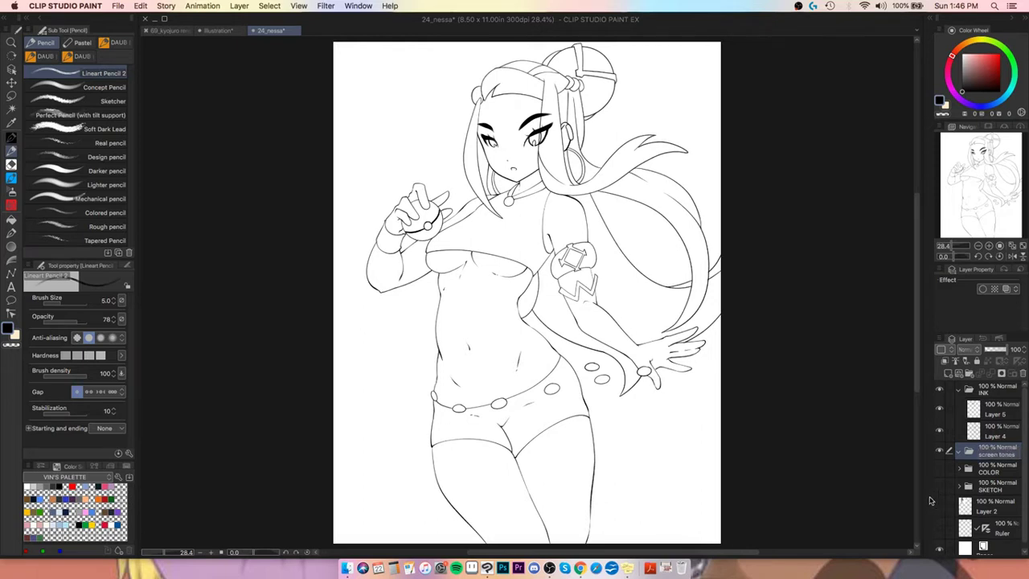
click(949, 374)
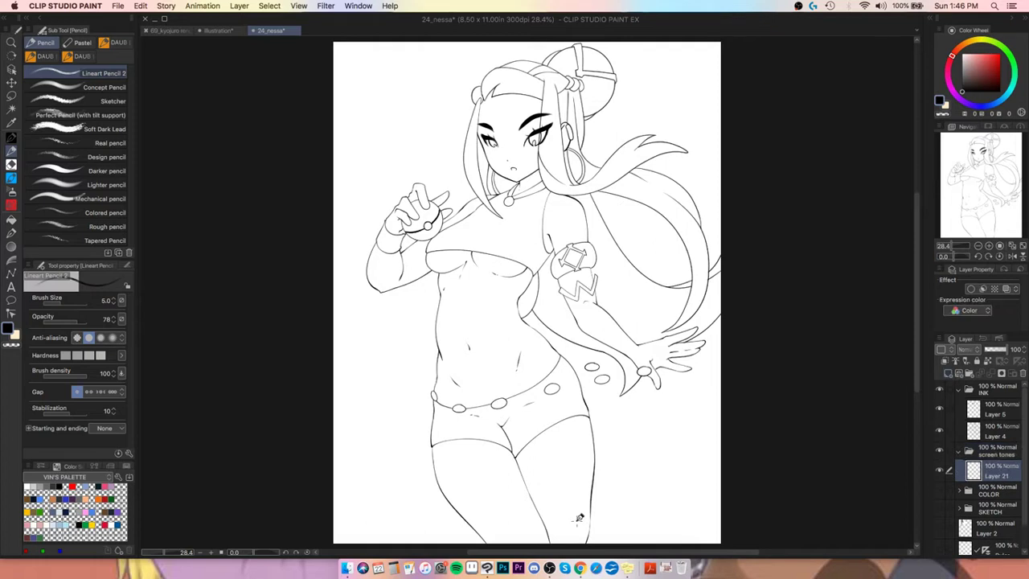
Step: Hide the INK line art and make Layer 21 the active layer
click(939, 390)
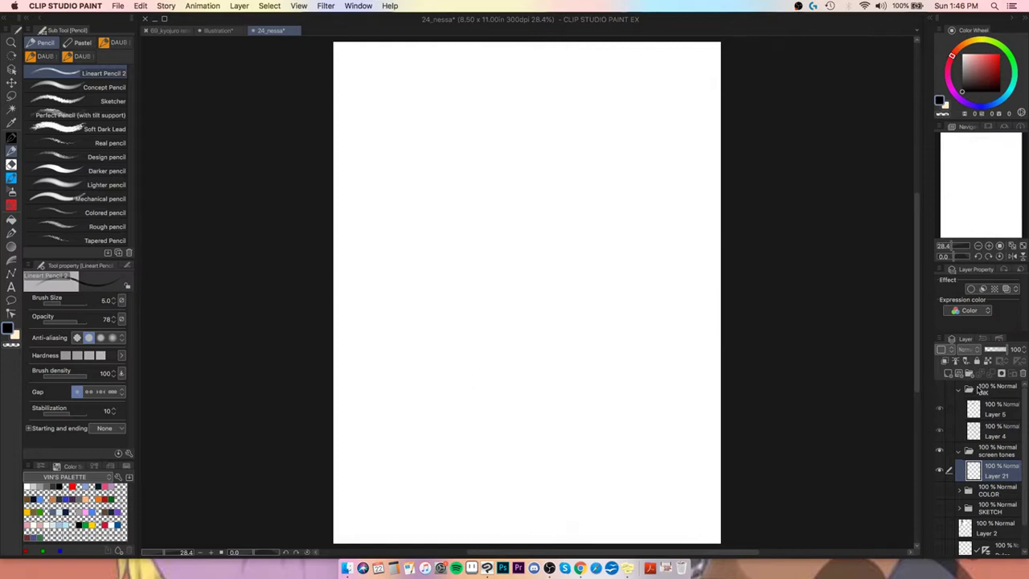
click(981, 390)
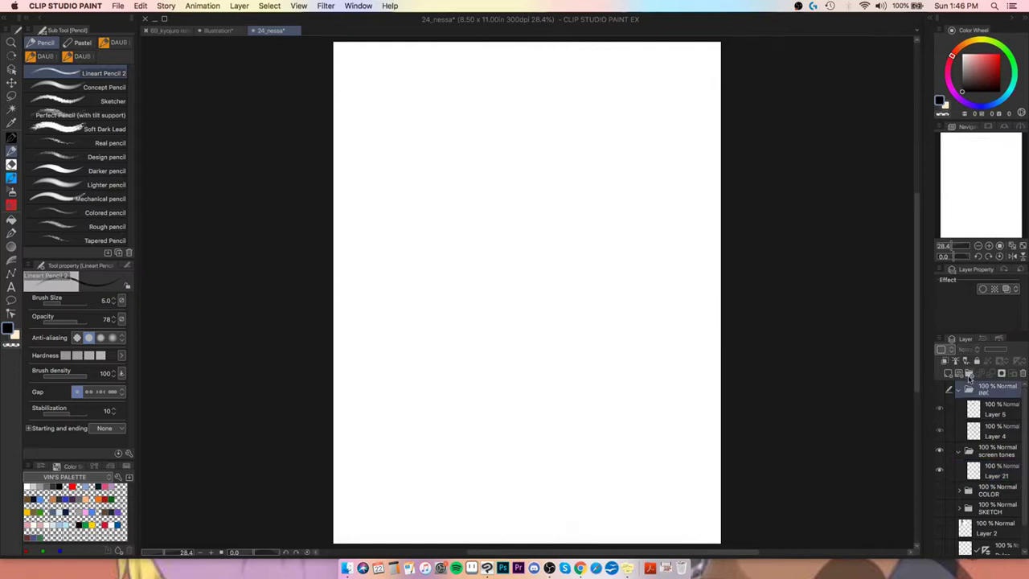
click(980, 474)
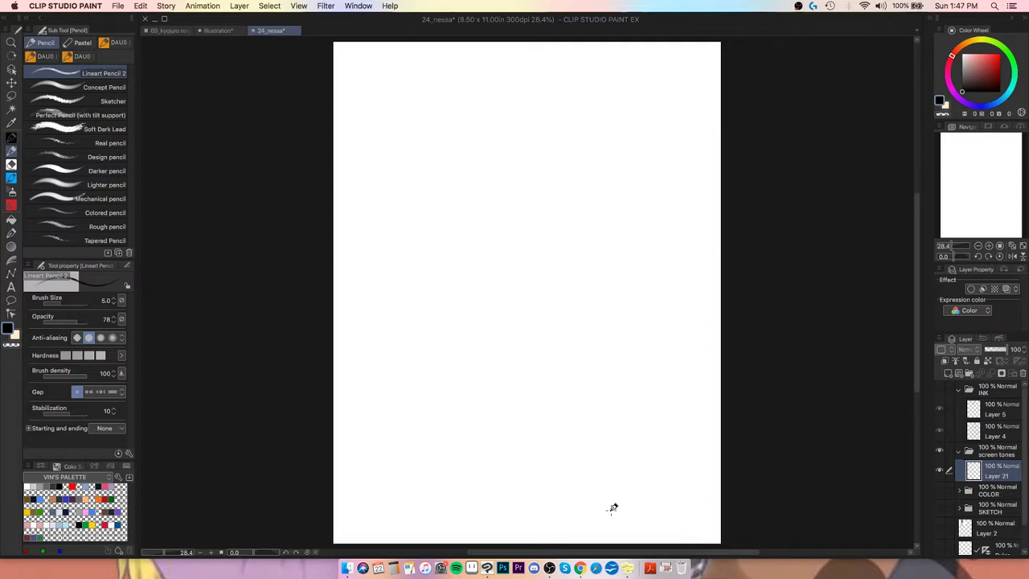
Step: Set the Blunt ink pen to size 500, draw a black test stroke, then undo it
key(bracketright)
key(bracketright)
key(bracketright)
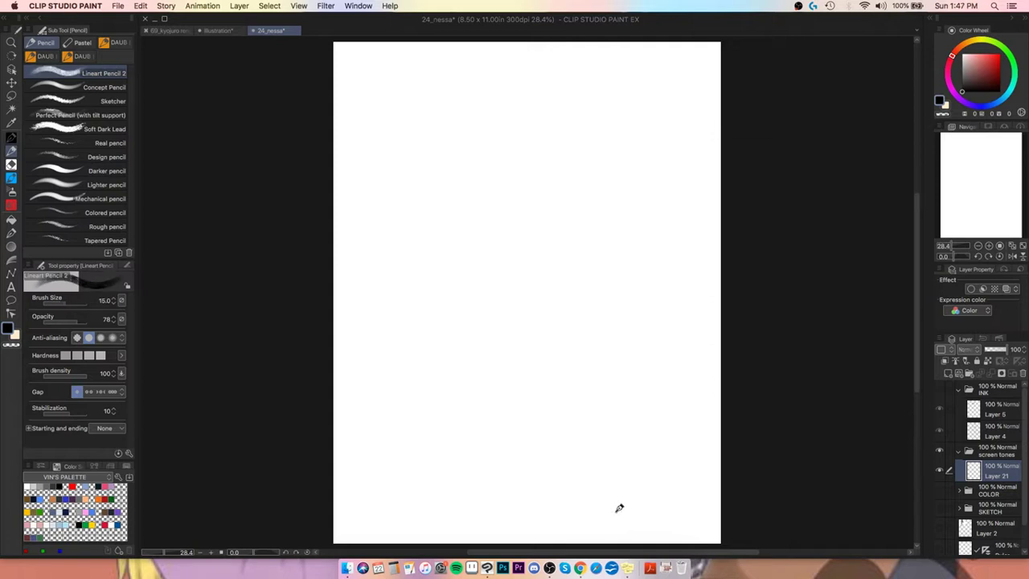
key(bracketleft)
key(bracketleft)
key(bracketleft)
key(bracketleft)
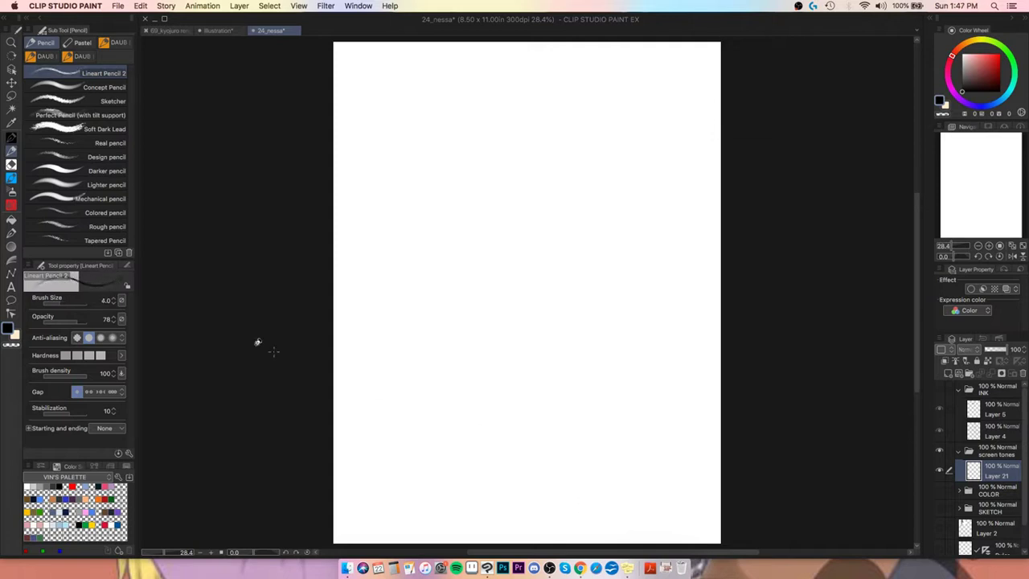
click(11, 137)
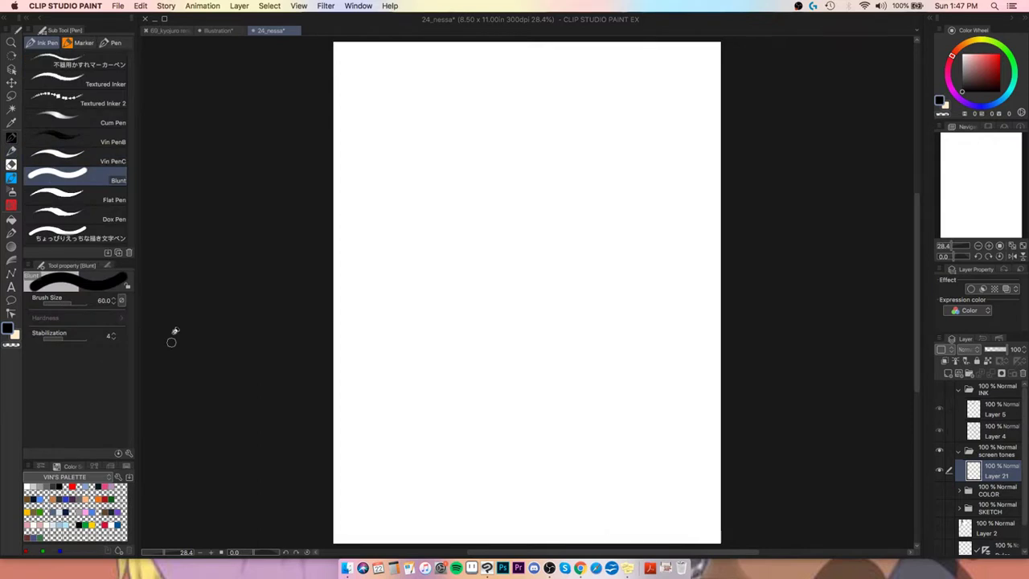
key(bracketright)
key(bracketright)
key(bracketright)
key(bracketright)
key(bracketright)
key(bracketright)
key(bracketright)
key(bracketright)
key(bracketright)
key(bracketright)
mouse_move(635, 192)
mouse_down()
mouse_move(510, 273)
mouse_move(636, 367)
mouse_move(514, 442)
mouse_up()
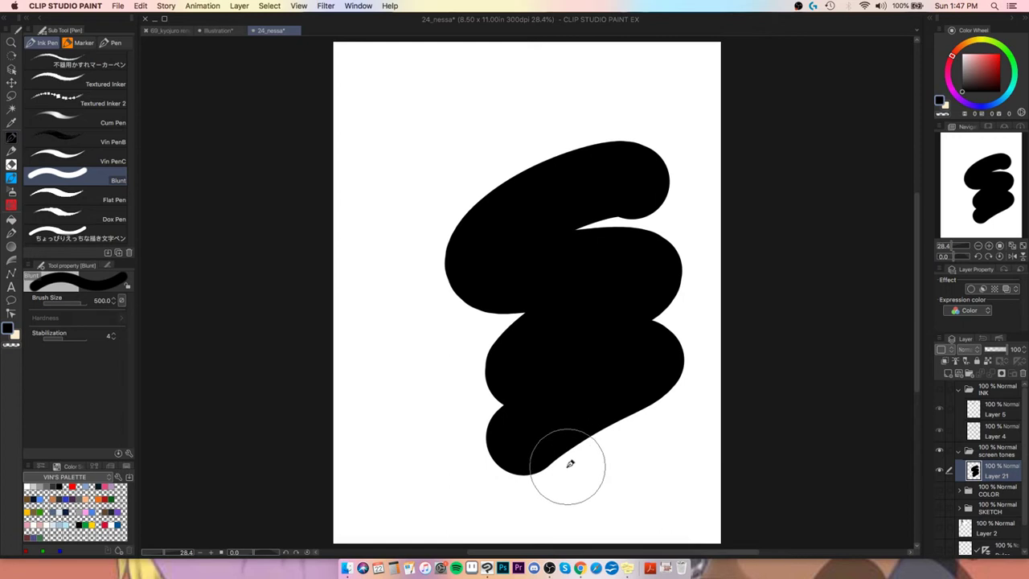
key(super+z)
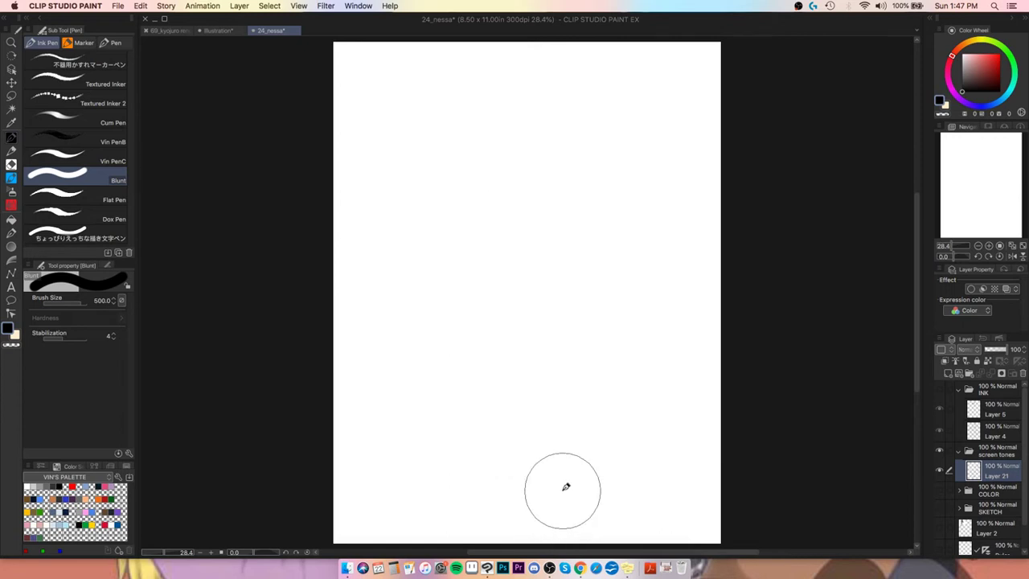
Step: Toggle the Quick Access palette closed and back open
click(930, 21)
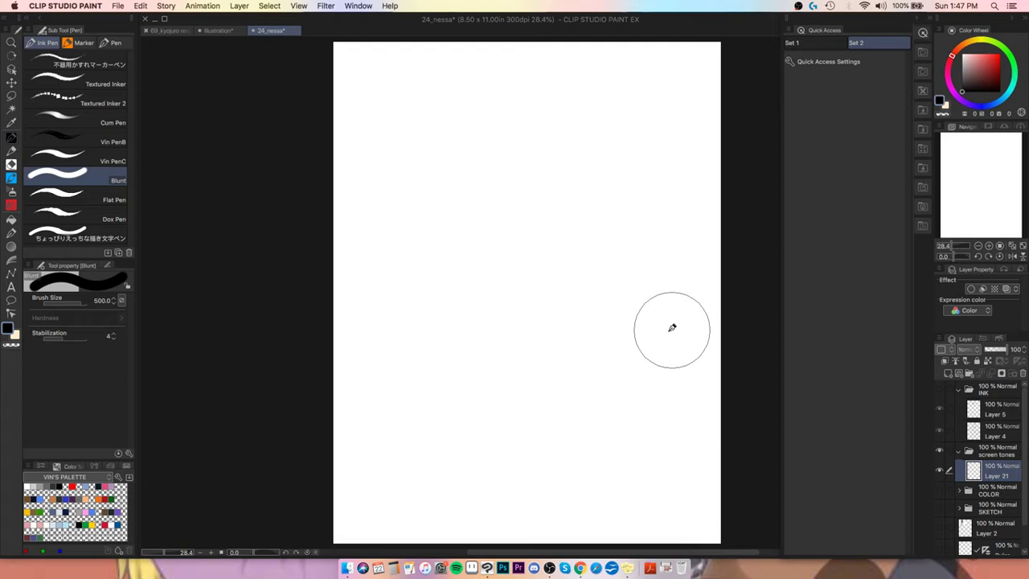
click(930, 22)
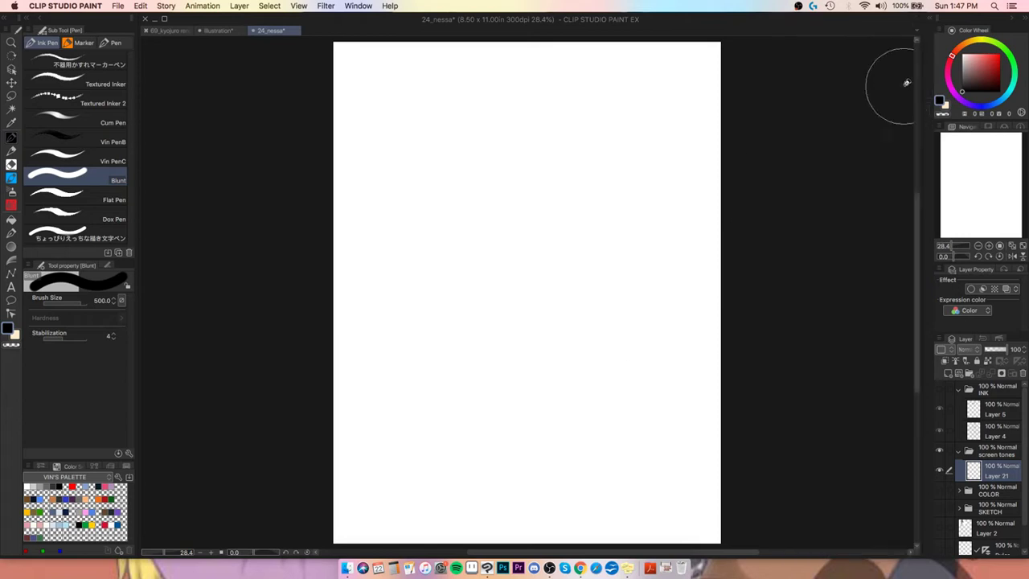
click(930, 20)
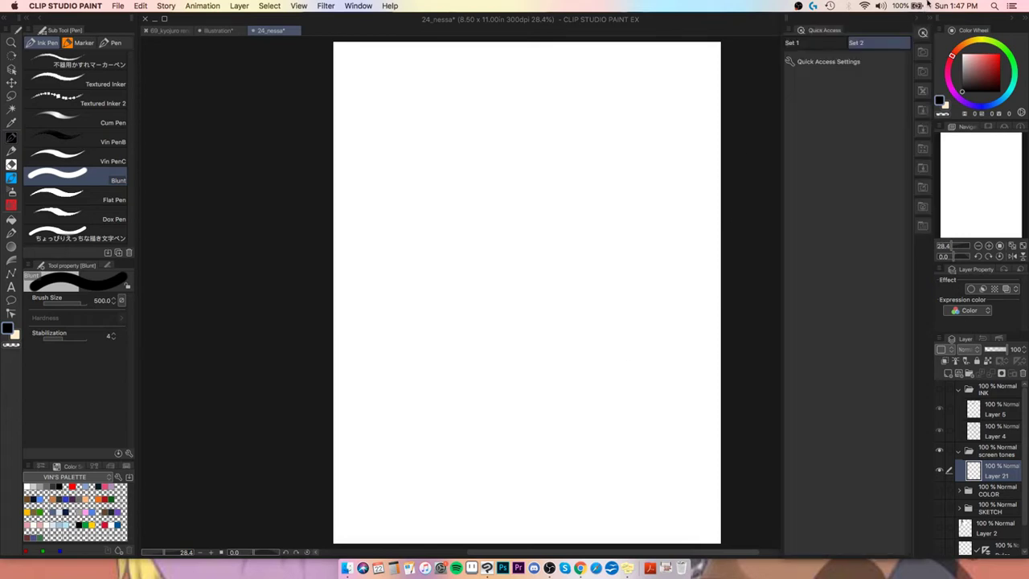
Step: Open the Material library and browse the Monochromatic pattern dot tones at various LPI values
click(923, 54)
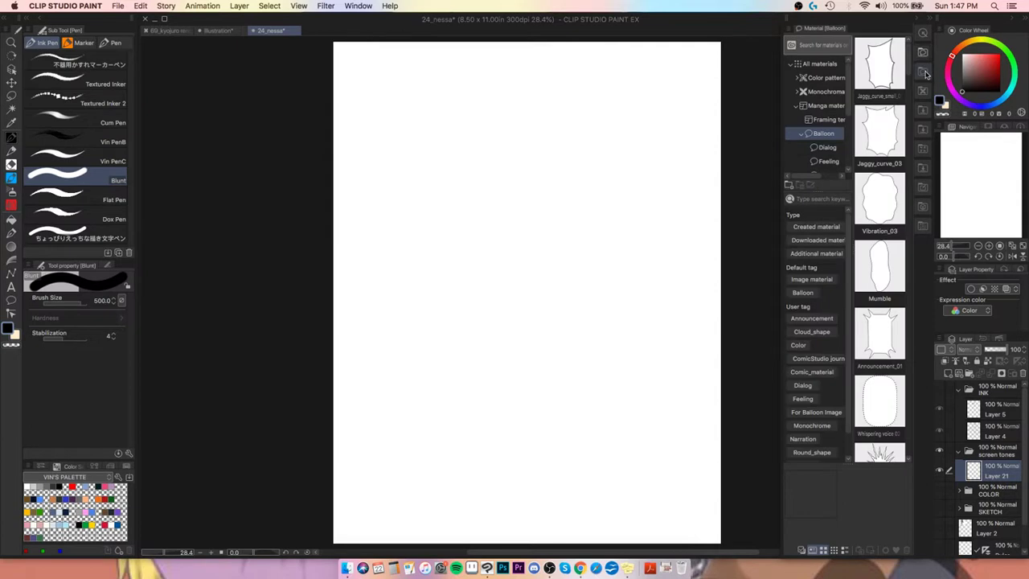
click(925, 72)
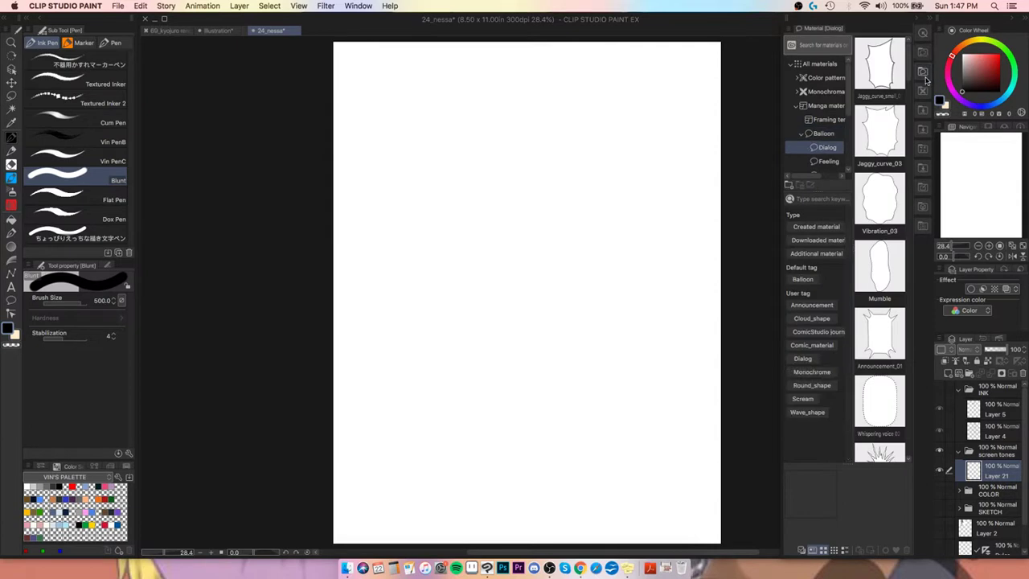
click(828, 92)
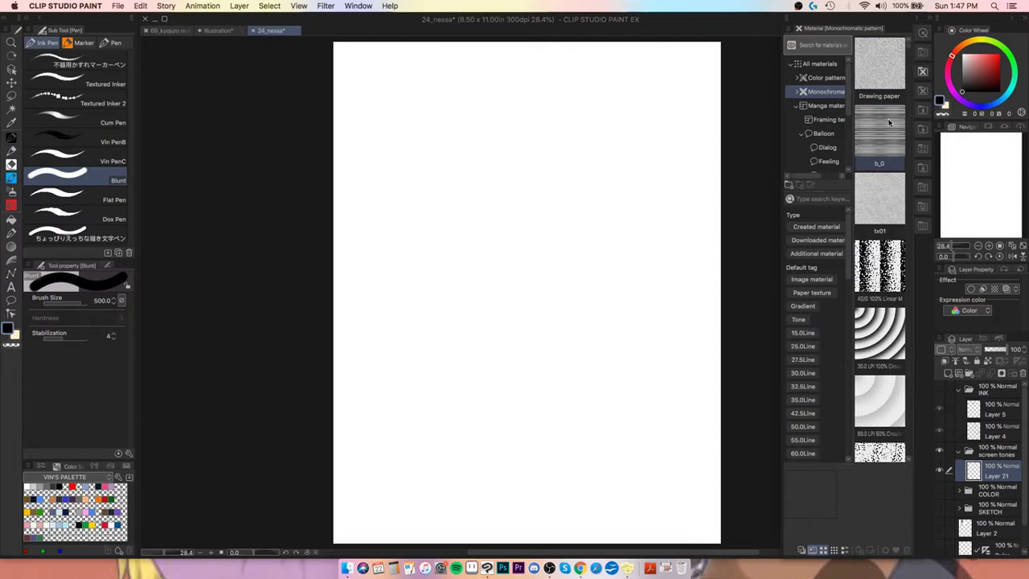
scroll(880, 160, down, 10)
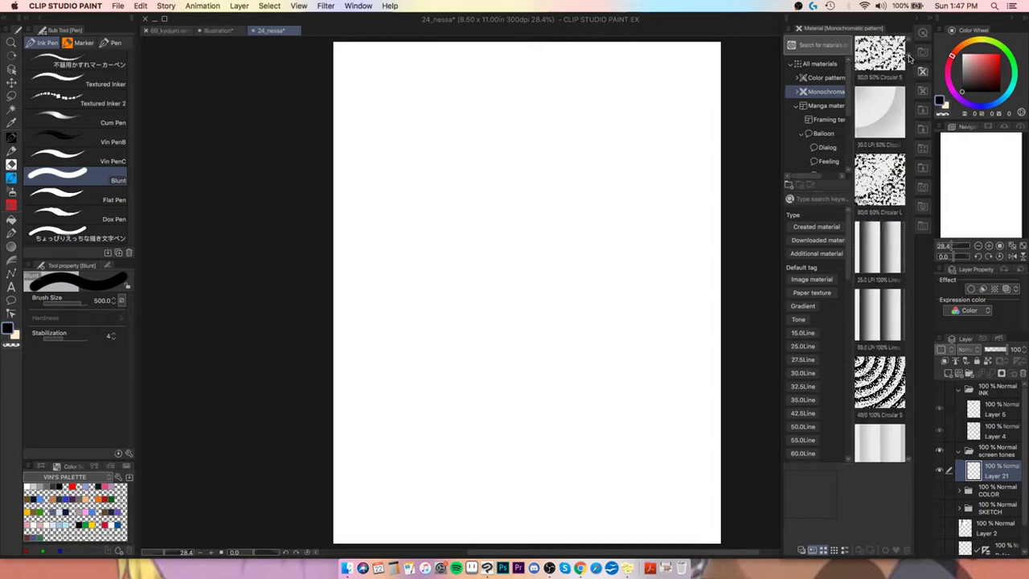
scroll(910, 88, up, 10)
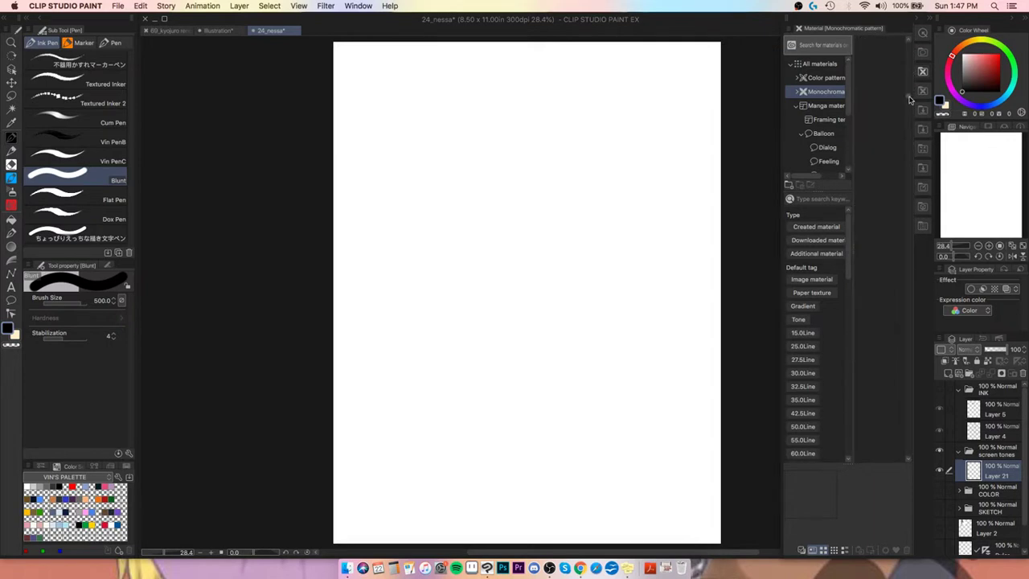
scroll(880, 120, down, 5)
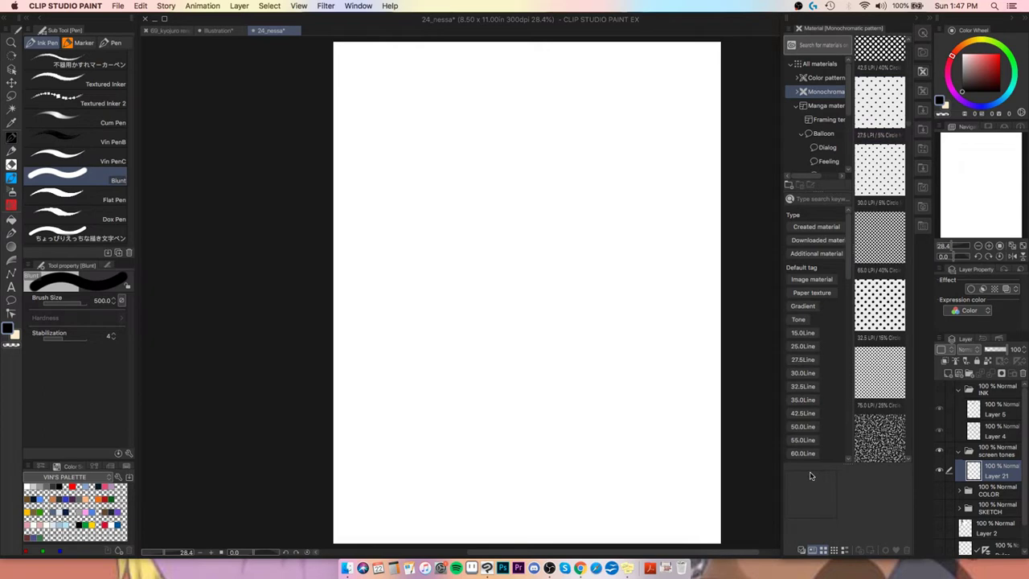
click(12, 96)
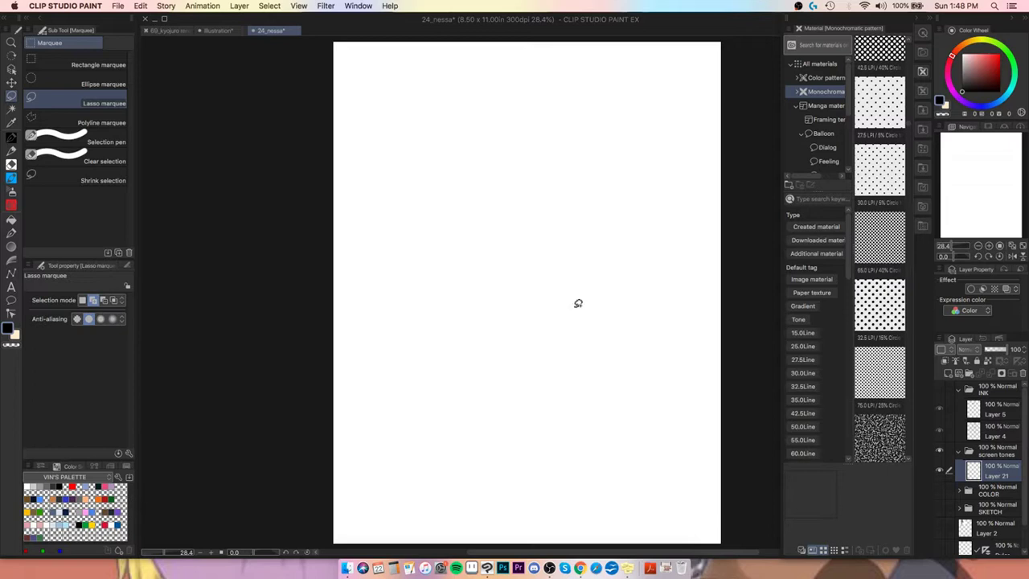
Step: Lasso a large oval mid-page and fill it with the 65 LPI circle dot tone
mouse_move(617, 255)
mouse_down()
mouse_move(571, 167)
mouse_move(363, 265)
mouse_move(452, 432)
mouse_move(611, 361)
mouse_move(619, 249)
mouse_up()
click(879, 241)
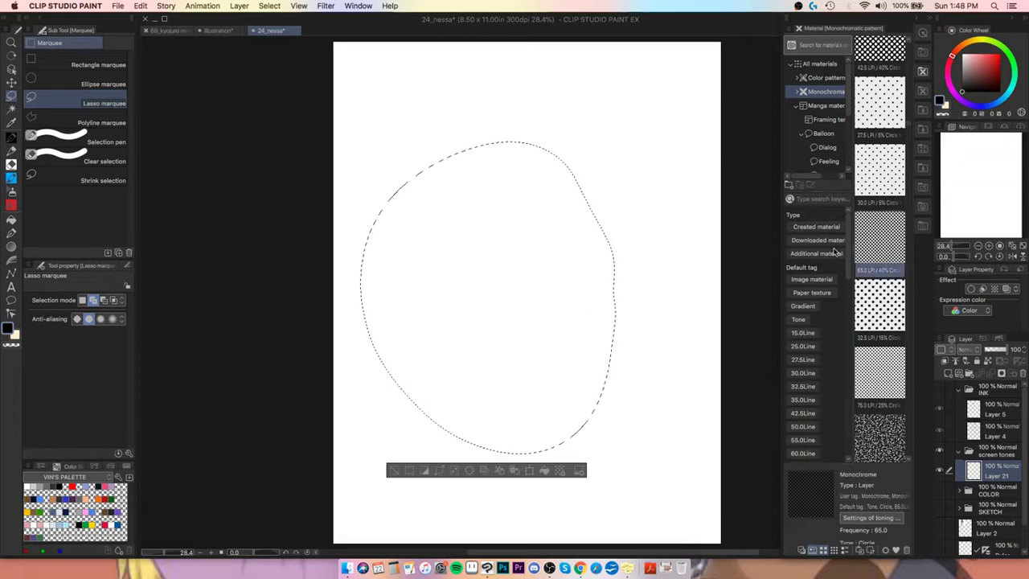
mouse_move(879, 241)
mouse_down()
mouse_move(509, 317)
mouse_move(515, 287)
mouse_up()
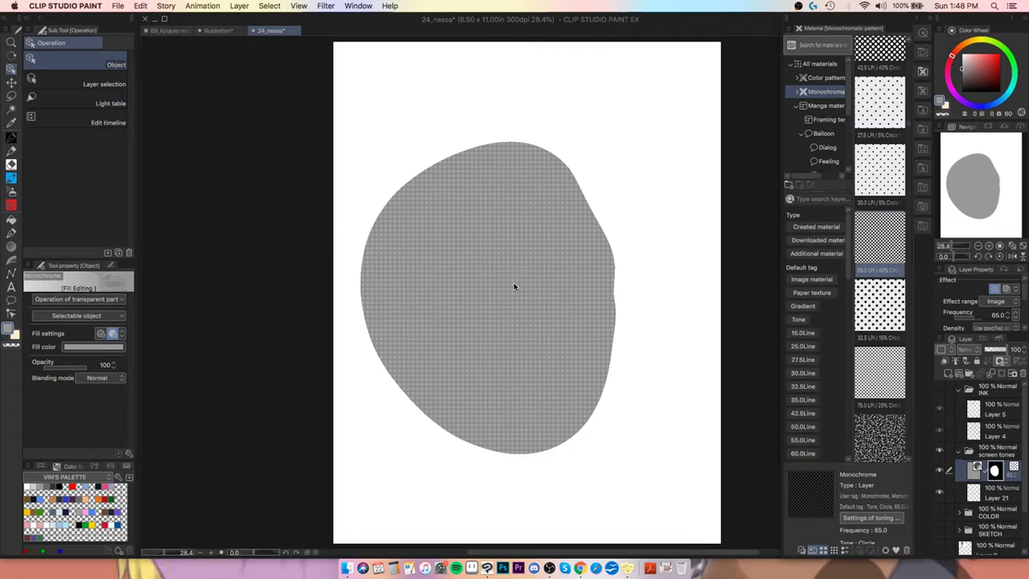
Step: Undo the 65 LPI fill, then try another dot tone, the 30 LPI dot tone and a noise tone, undoing each
key(super+z)
click(879, 304)
drag(879, 303, 535, 294)
key(super+z)
click(882, 177)
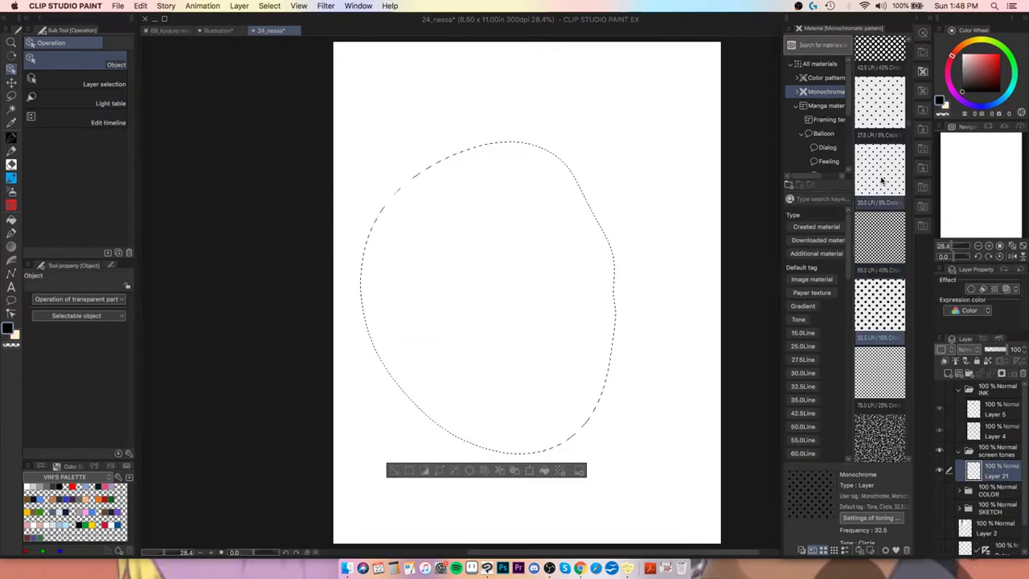
drag(883, 177, 563, 290)
key(super+z)
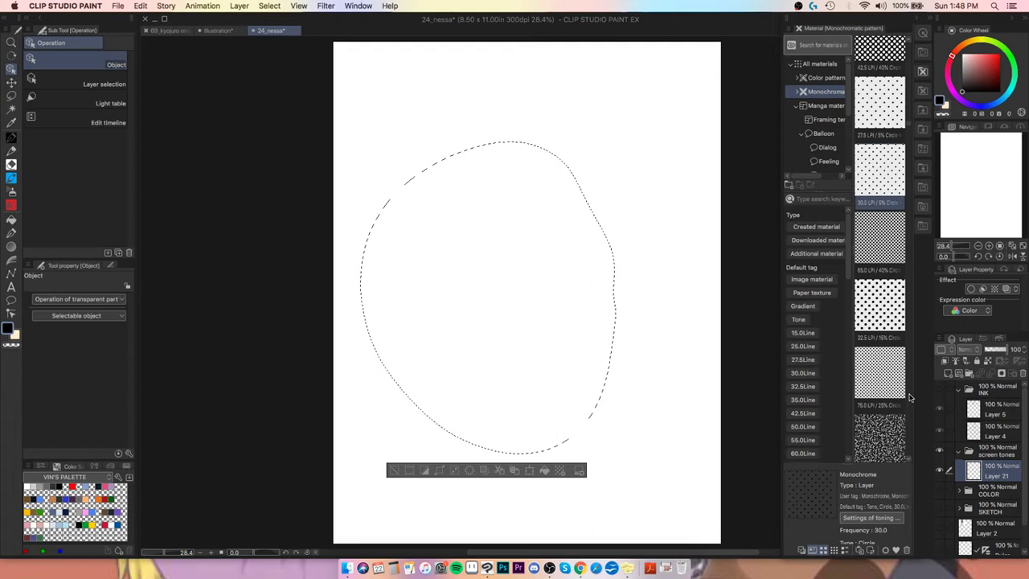
drag(879, 437, 504, 253)
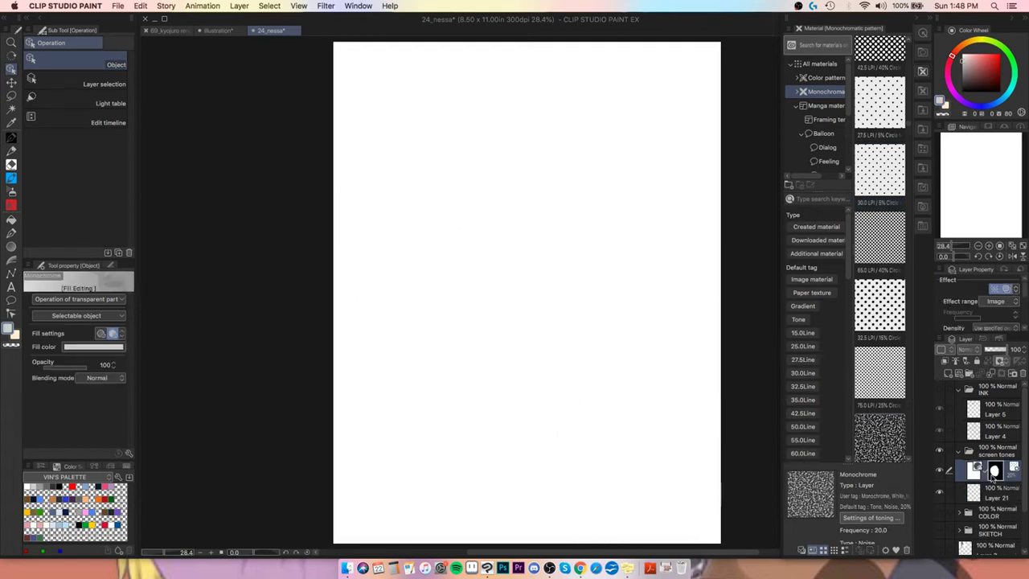
key(super+z)
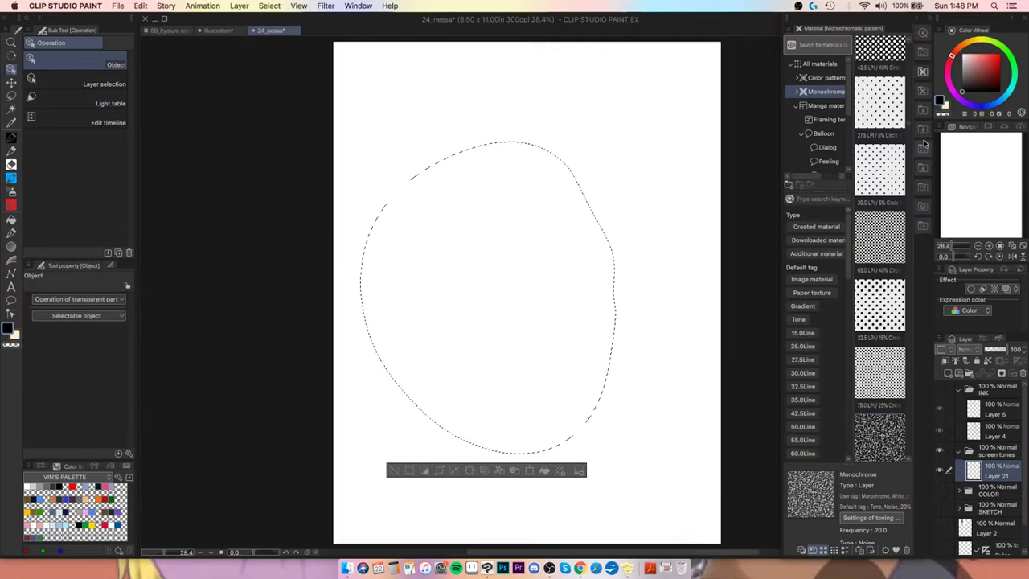
Step: Try the 50% line, 15% noise and 15 LPI line tones, undo each, then deselect
scroll(909, 131, down, 5)
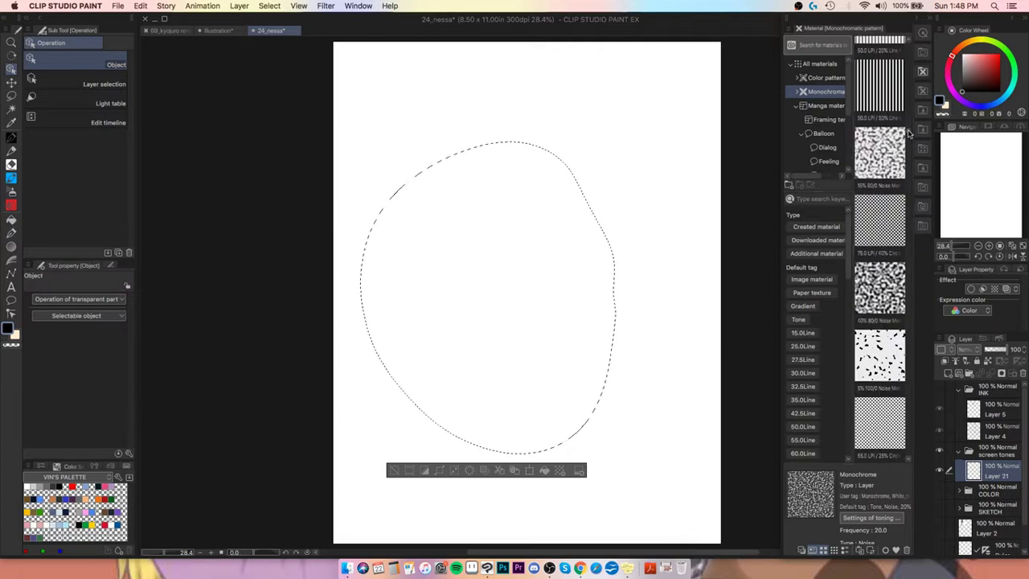
scroll(908, 132, up, 2)
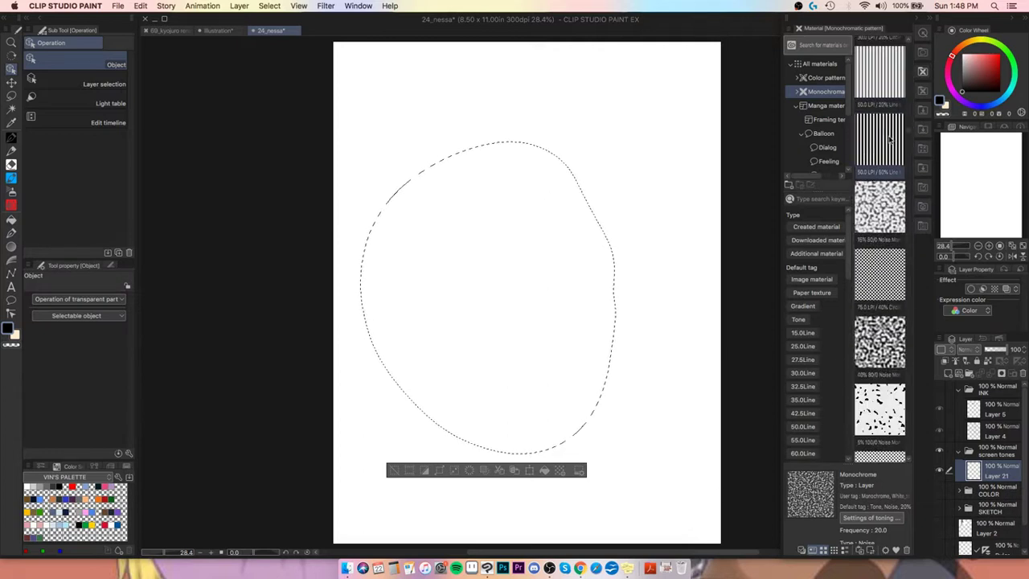
mouse_move(890, 139)
mouse_down()
mouse_move(659, 257)
mouse_move(522, 344)
mouse_up()
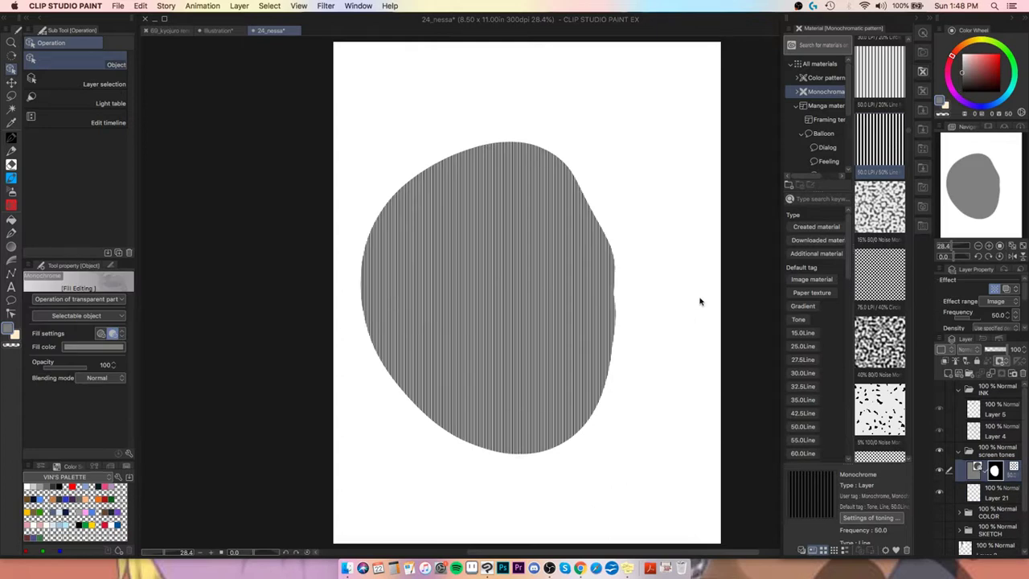
key(super+z)
mouse_move(880, 208)
mouse_down()
mouse_move(836, 235)
mouse_move(551, 344)
mouse_up()
key(super+z)
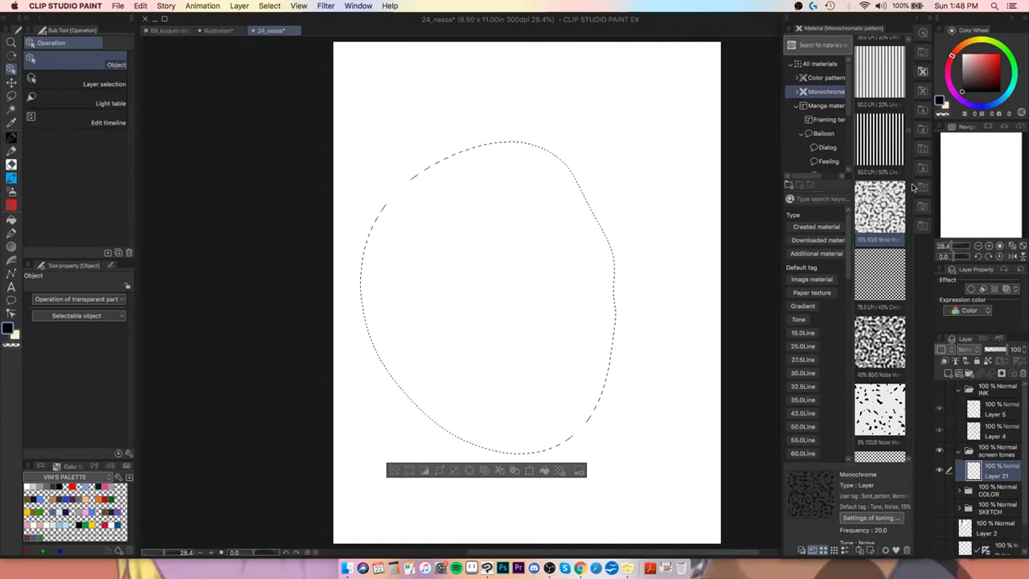
scroll(908, 137, down, 5)
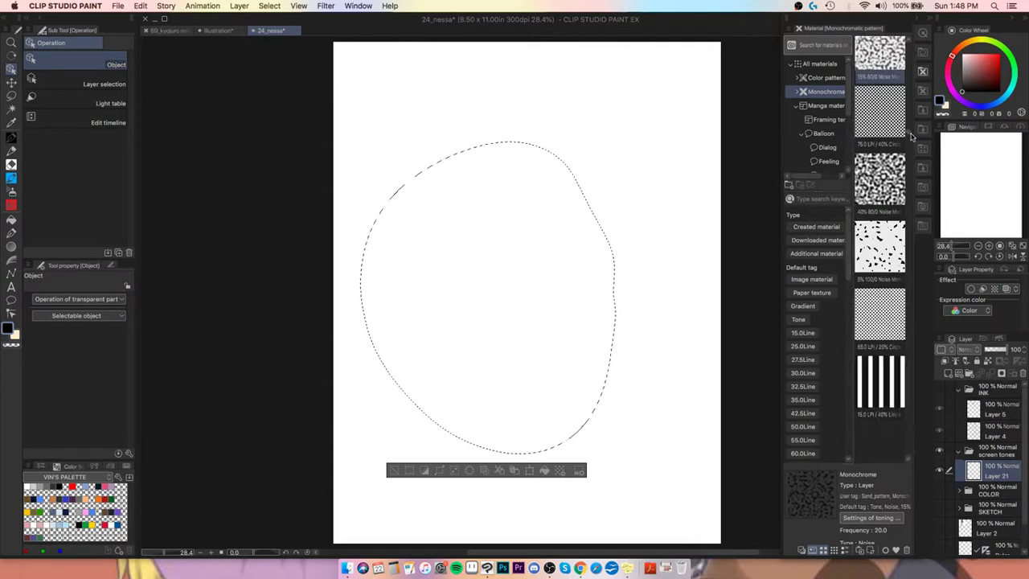
scroll(906, 141, up, 3)
click(878, 233)
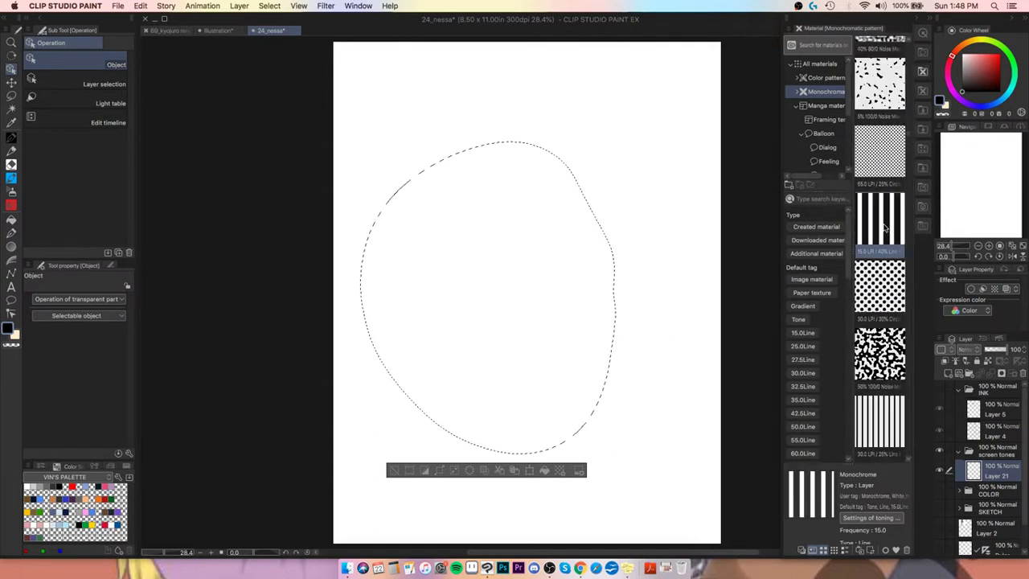
drag(878, 233, 563, 336)
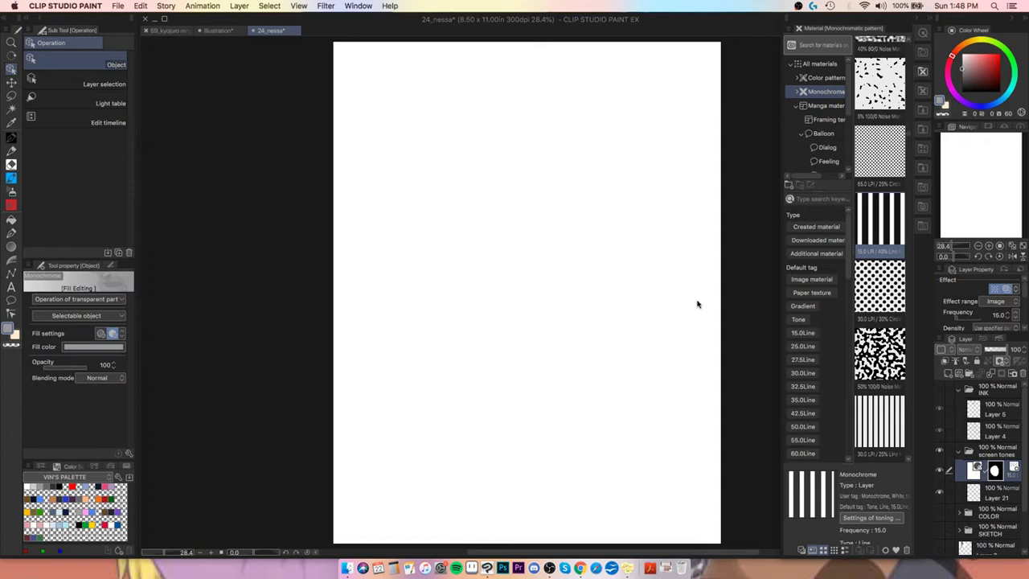
key(super+z)
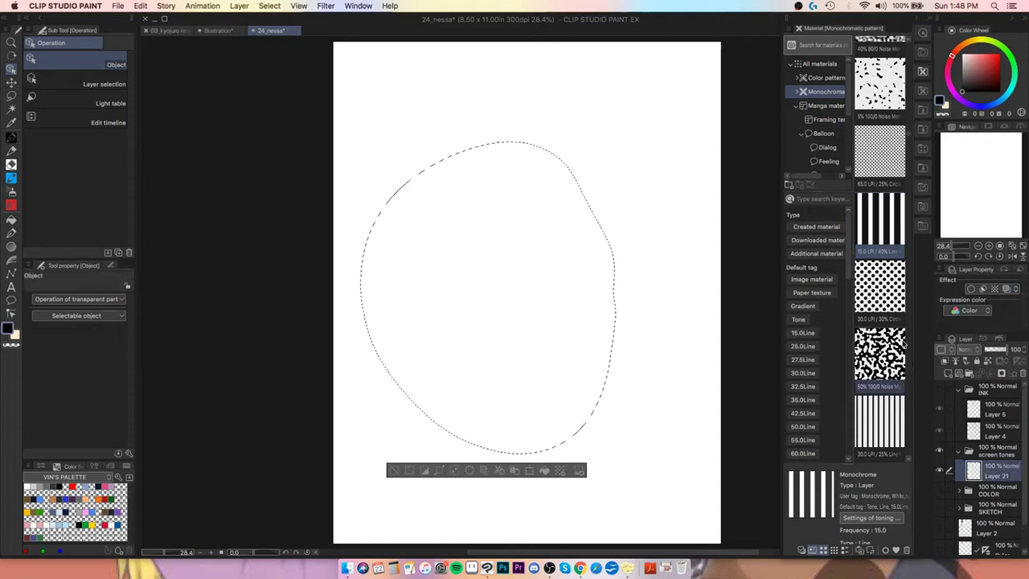
key(super+d)
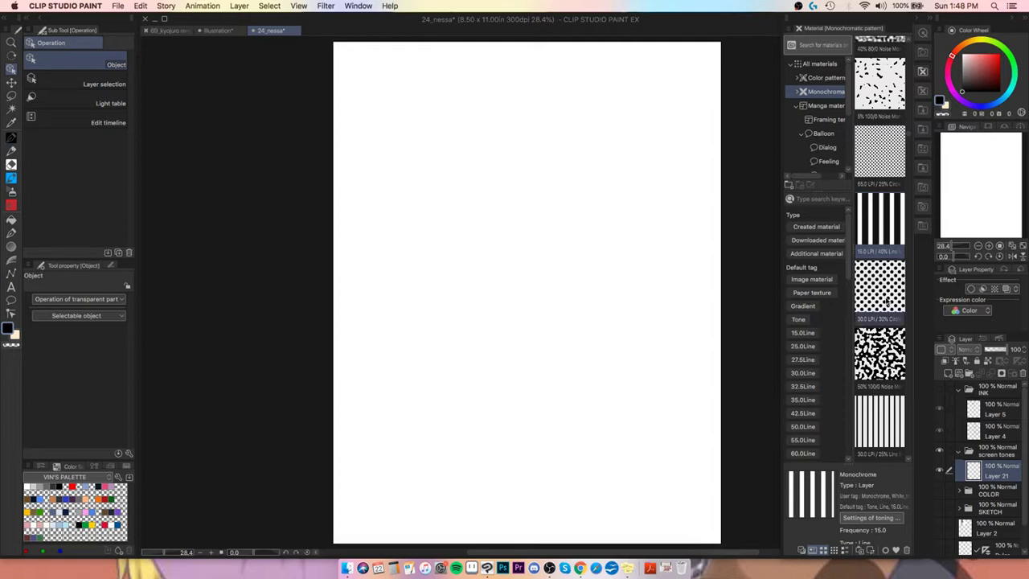
Step: Cover the page with the 30 LPI dot tone, then erase it all with a size-400 eraser and Delete
drag(880, 289, 562, 347)
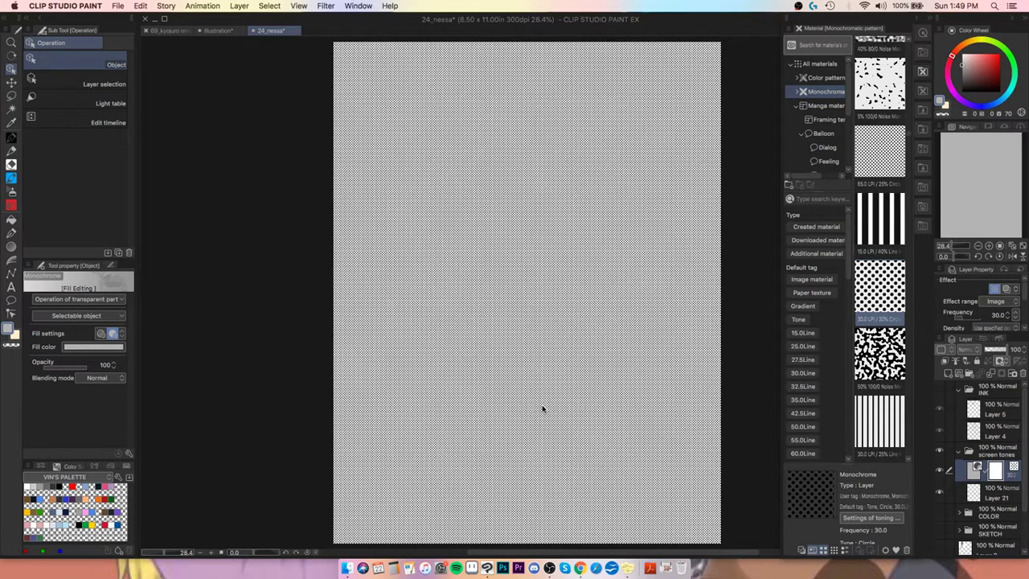
key(e)
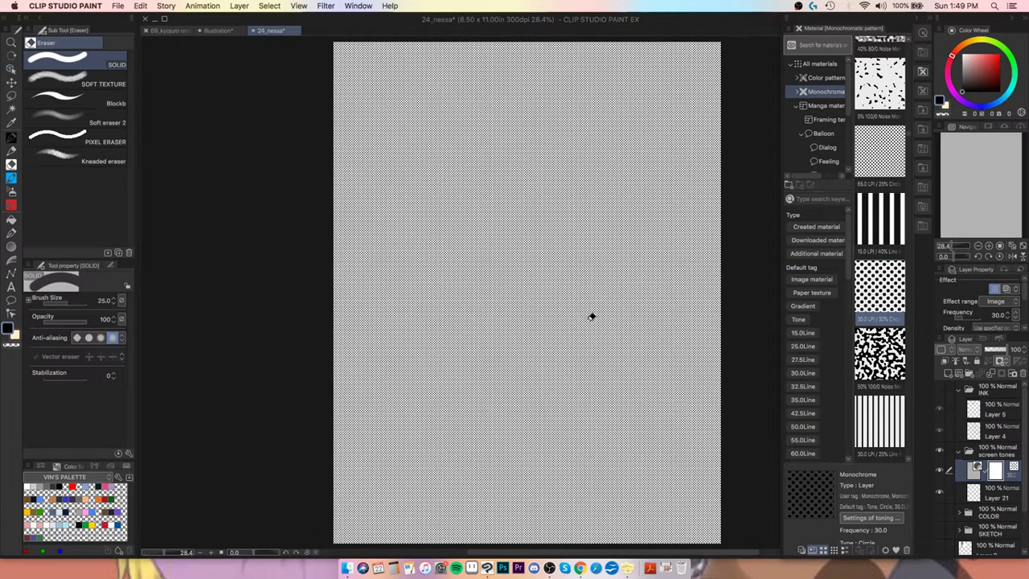
key(bracketright)
key(bracketright)
key(bracketright)
key(bracketright)
mouse_move(646, 183)
mouse_down()
mouse_move(643, 237)
mouse_move(530, 364)
mouse_move(466, 377)
mouse_move(467, 447)
mouse_move(568, 447)
mouse_move(604, 469)
mouse_move(487, 483)
mouse_move(365, 401)
mouse_move(417, 271)
mouse_move(576, 172)
mouse_move(574, 109)
mouse_move(408, 190)
mouse_up()
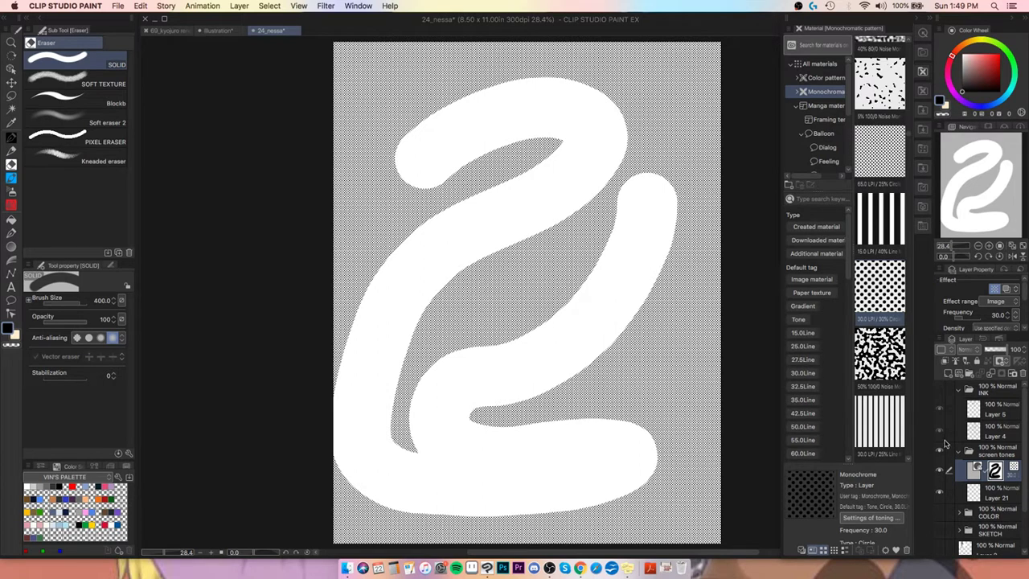
mouse_move(650, 453)
mouse_down()
mouse_move(690, 472)
mouse_move(702, 374)
mouse_move(620, 392)
mouse_move(633, 273)
mouse_move(452, 412)
mouse_move(543, 462)
mouse_move(609, 524)
mouse_move(577, 499)
mouse_up()
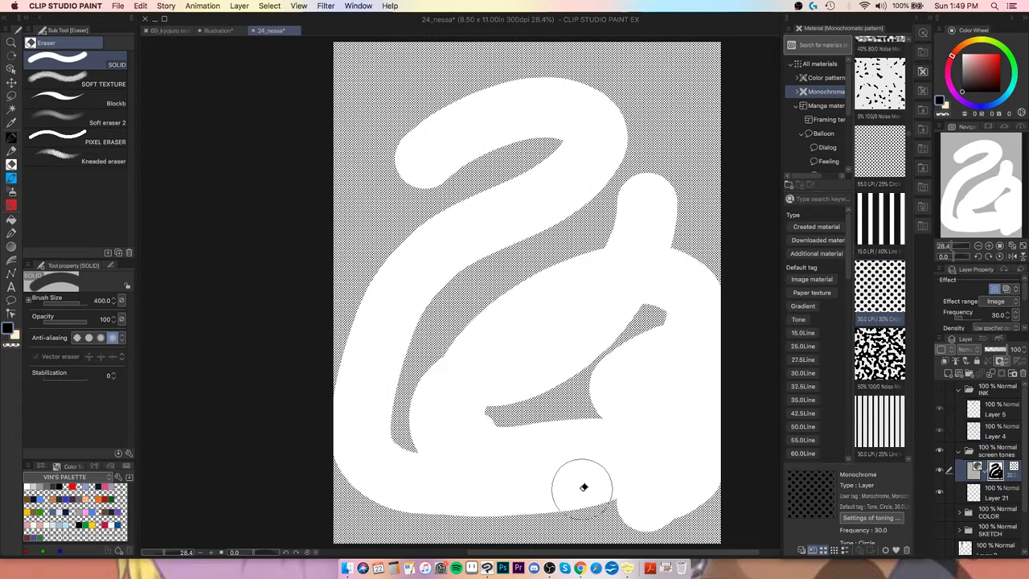
key(Delete)
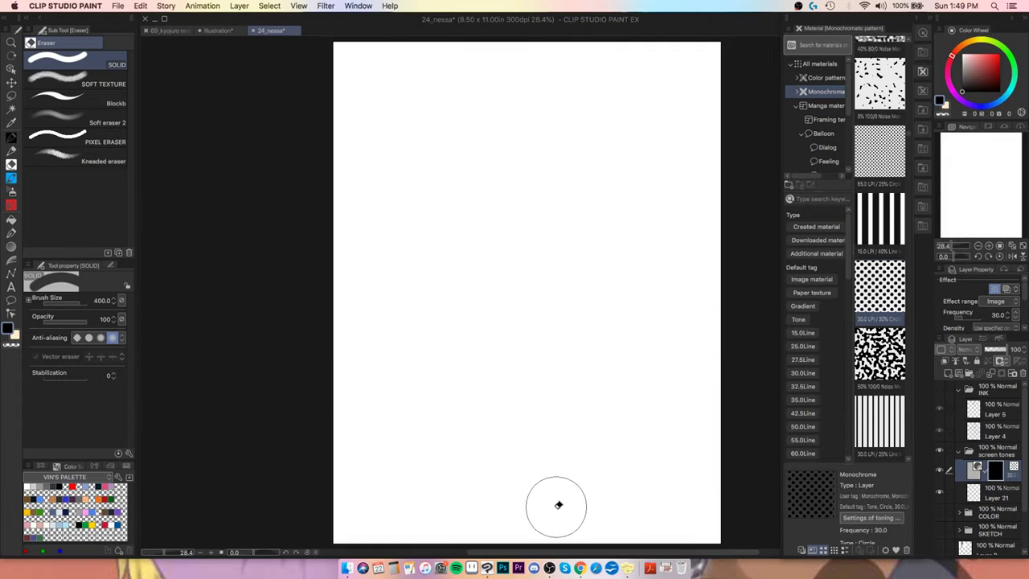
Step: Undo with Cmd+Z to back out the dot tone layer changes, leaving the page blank
key(super+z)
key(super+z)
key(super+z)
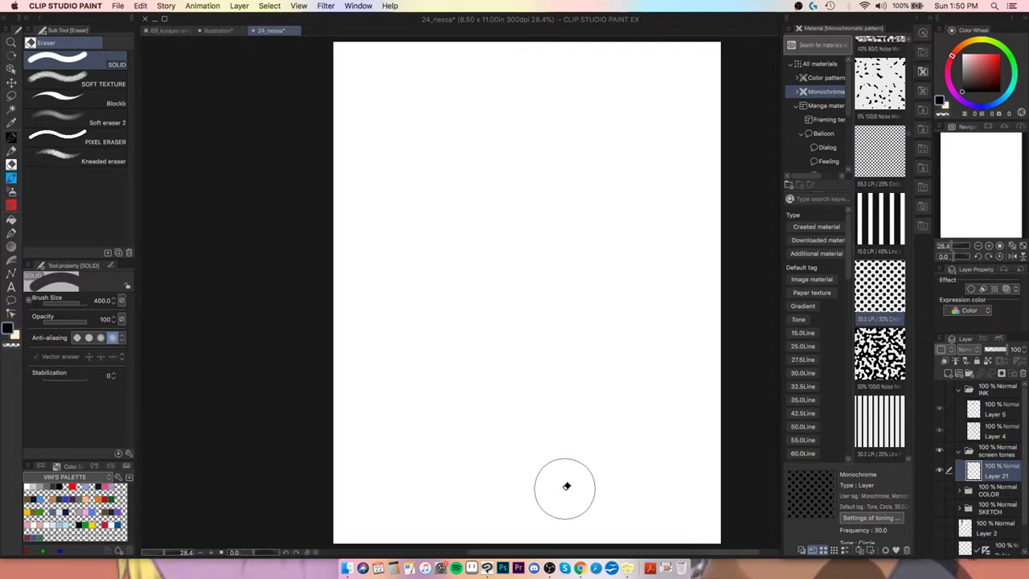
key(w)
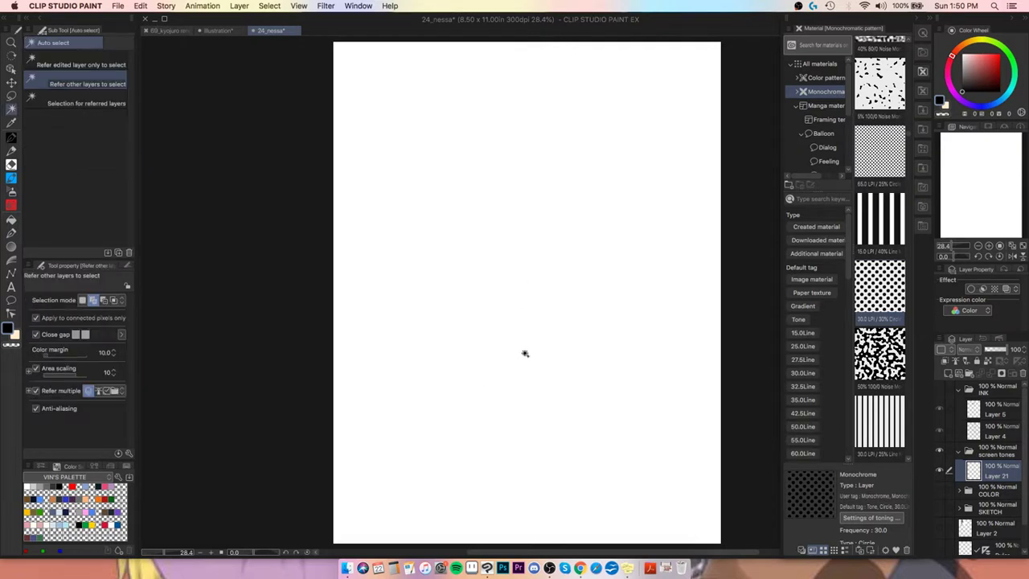
key(m)
mouse_move(593, 242)
mouse_down()
mouse_move(437, 372)
mouse_move(610, 202)
mouse_up()
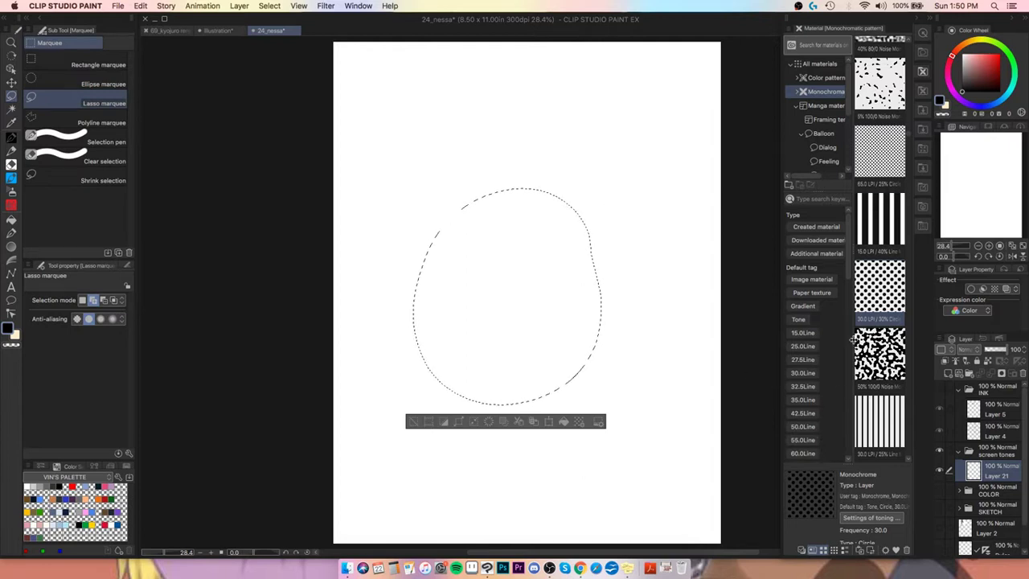
click(886, 155)
mouse_move(879, 285)
mouse_down()
mouse_move(816, 273)
mouse_move(527, 287)
mouse_up()
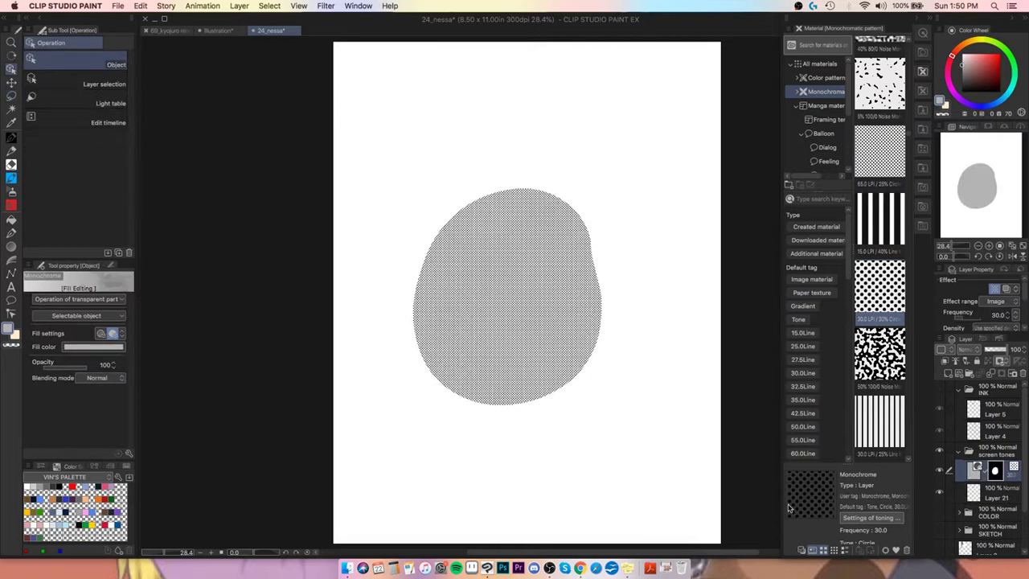
right_click(1012, 480)
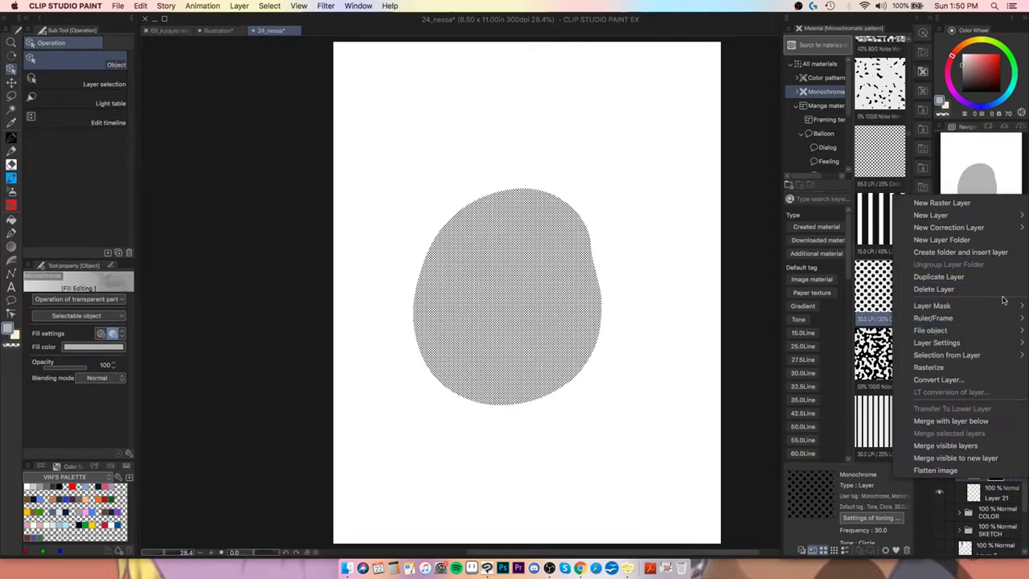
mouse_move(991, 311)
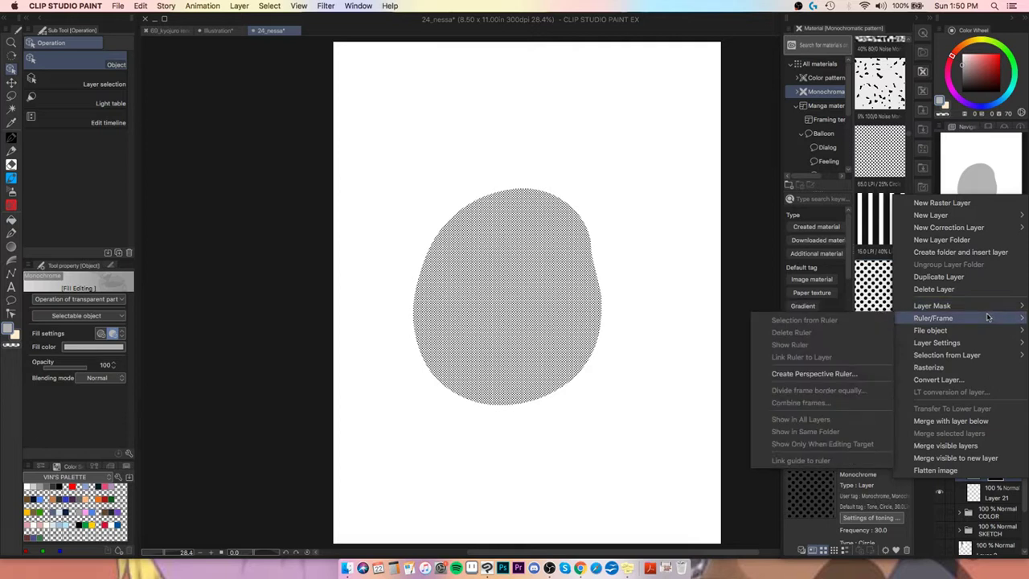
click(962, 369)
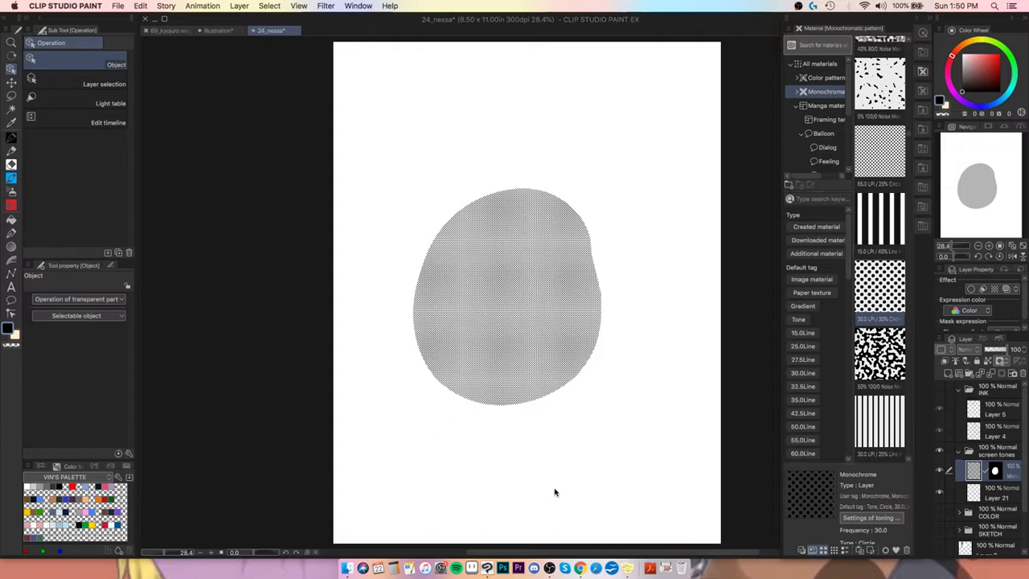
key(super+t)
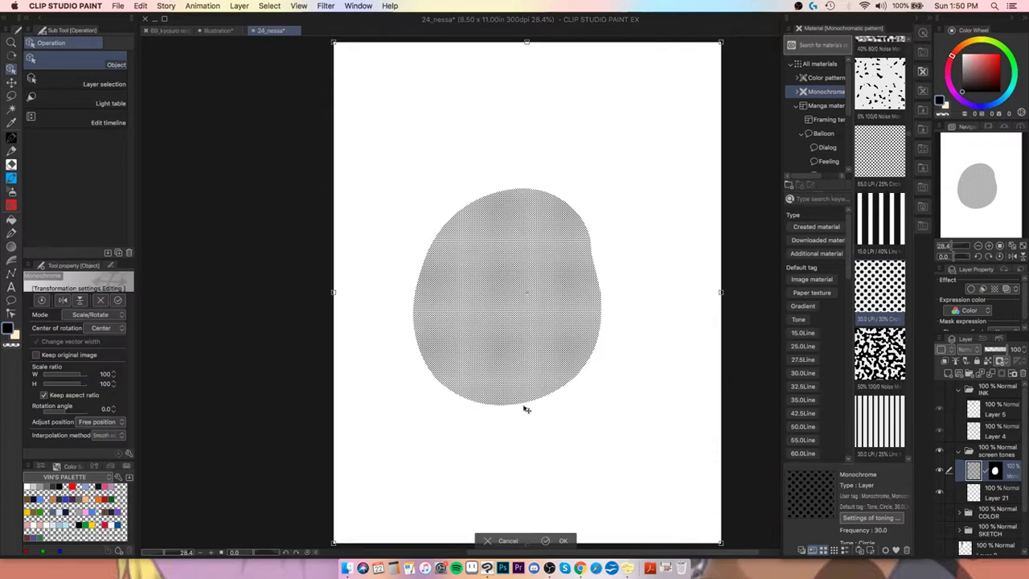
drag(719, 292, 781, 464)
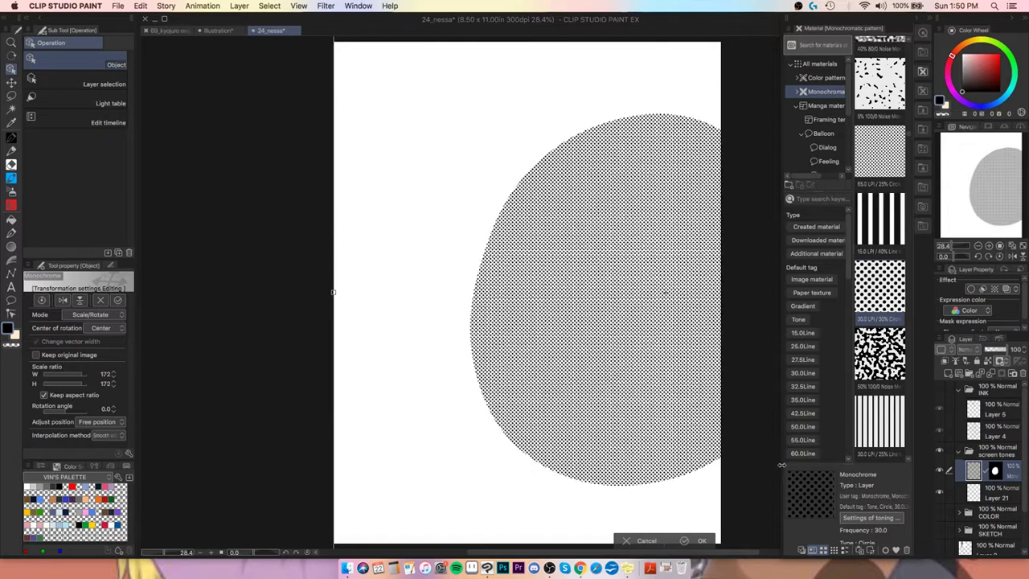
key(super+z)
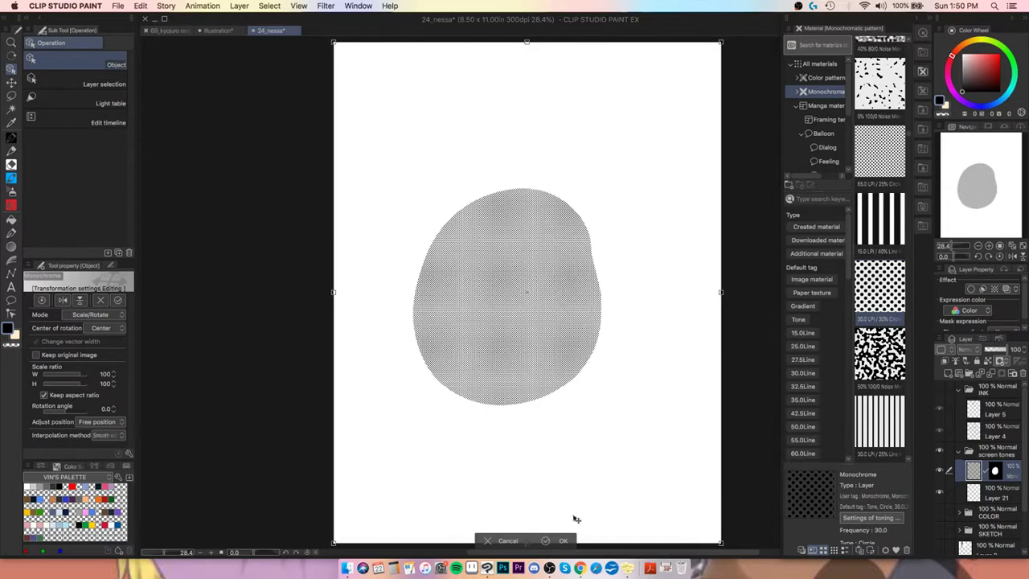
click(515, 544)
key(super+z)
key(super+z)
key(super+z)
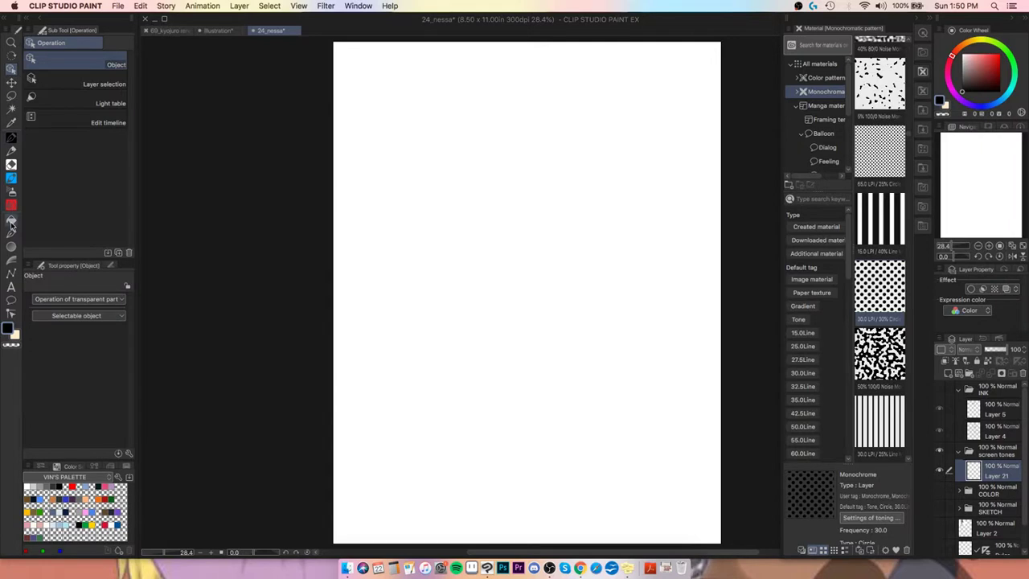
click(11, 246)
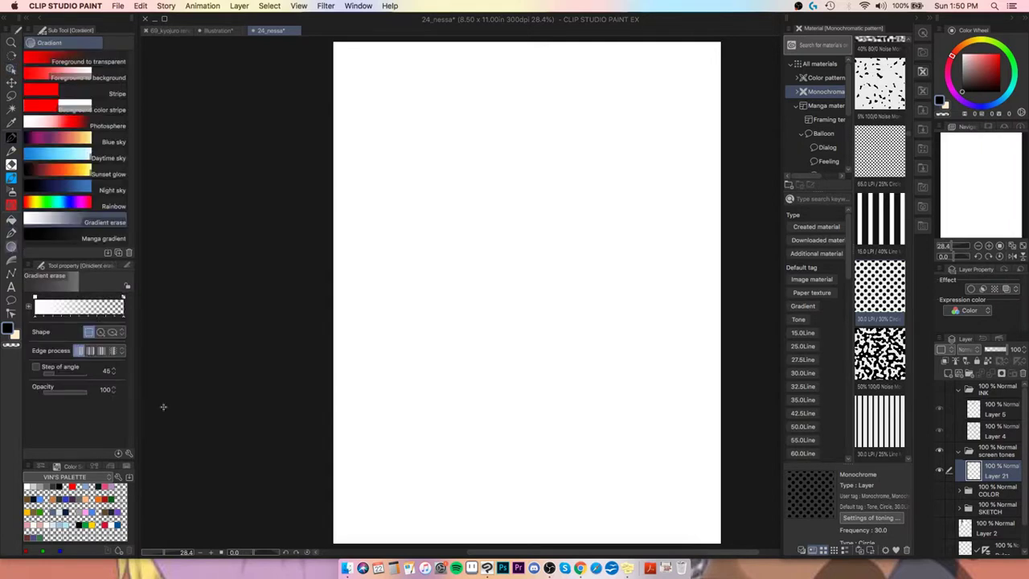
click(103, 238)
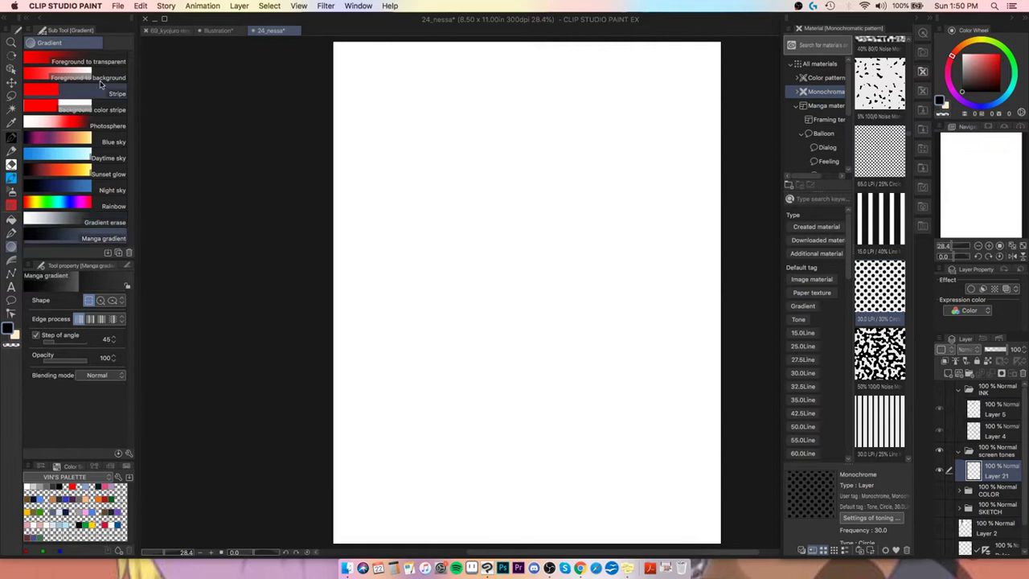
click(84, 61)
drag(422, 82, 677, 544)
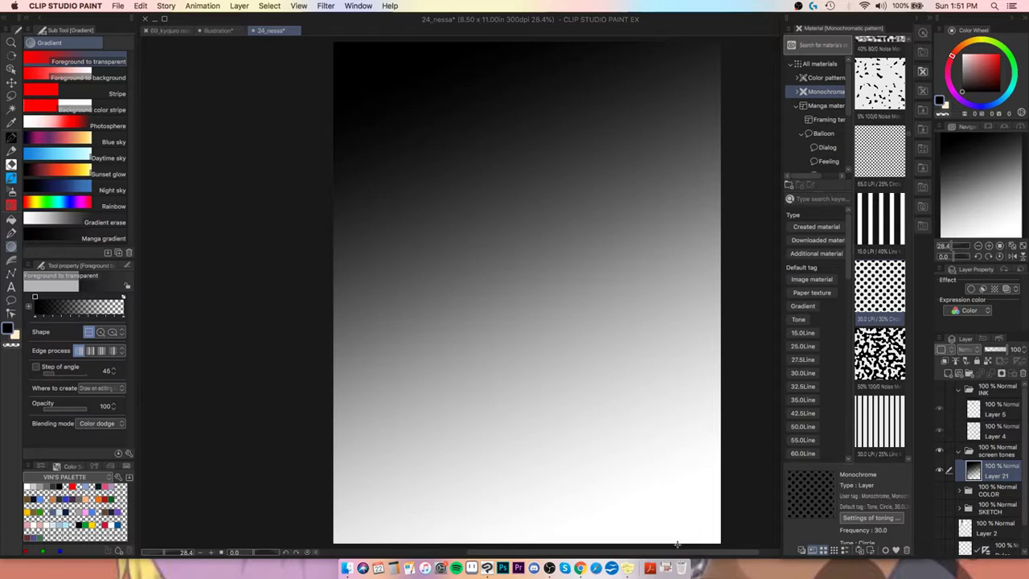
key(super+z)
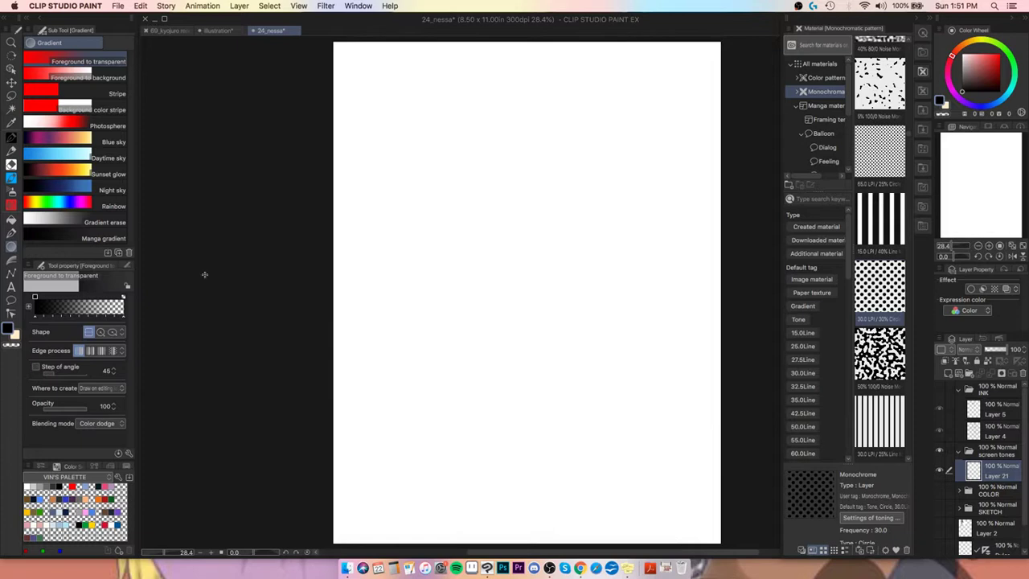
click(96, 238)
drag(404, 54, 691, 498)
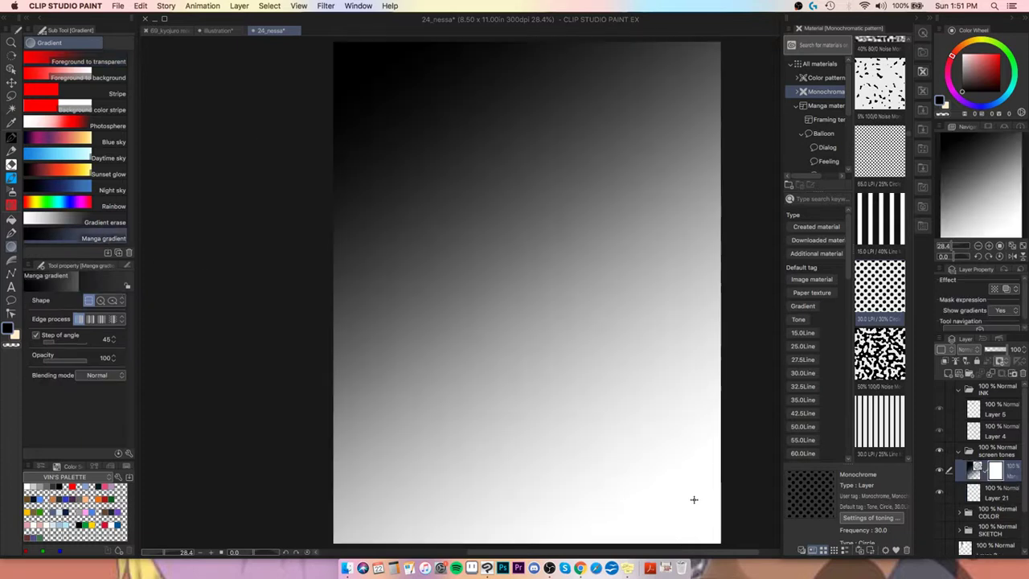
click(990, 245)
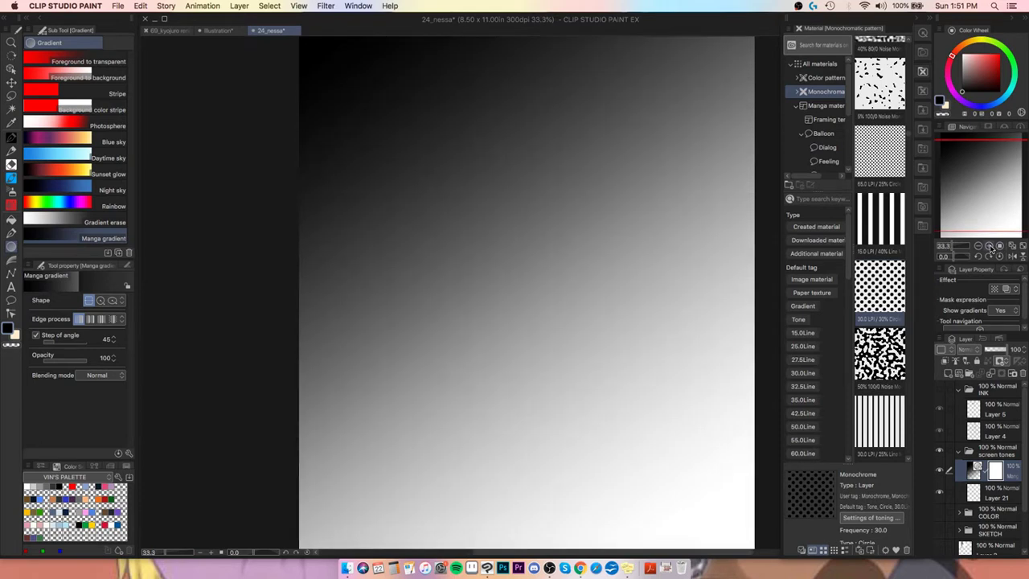
click(989, 246)
click(989, 246)
click(990, 246)
click(989, 246)
click(989, 246)
click(989, 246)
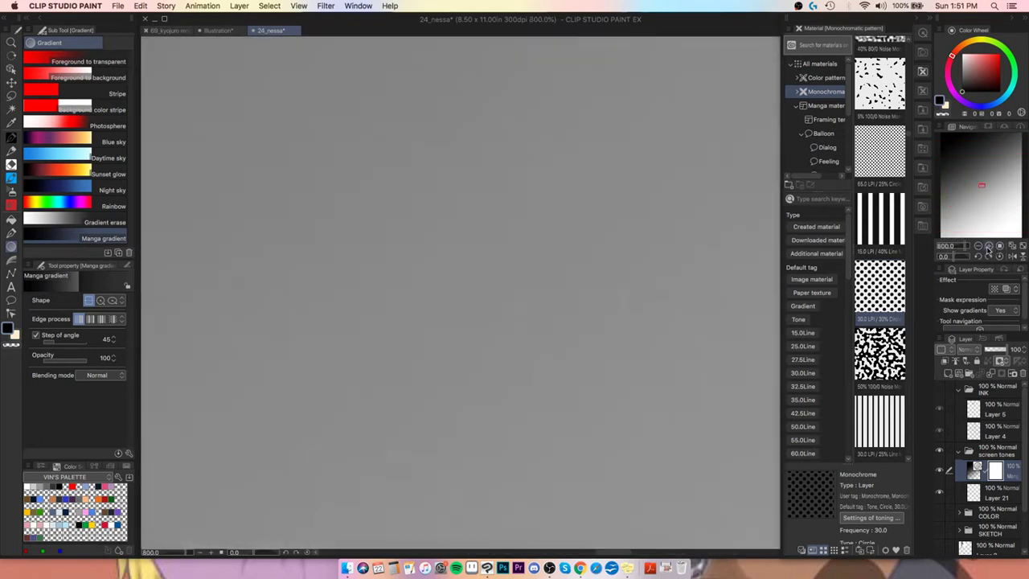
click(989, 246)
click(989, 246)
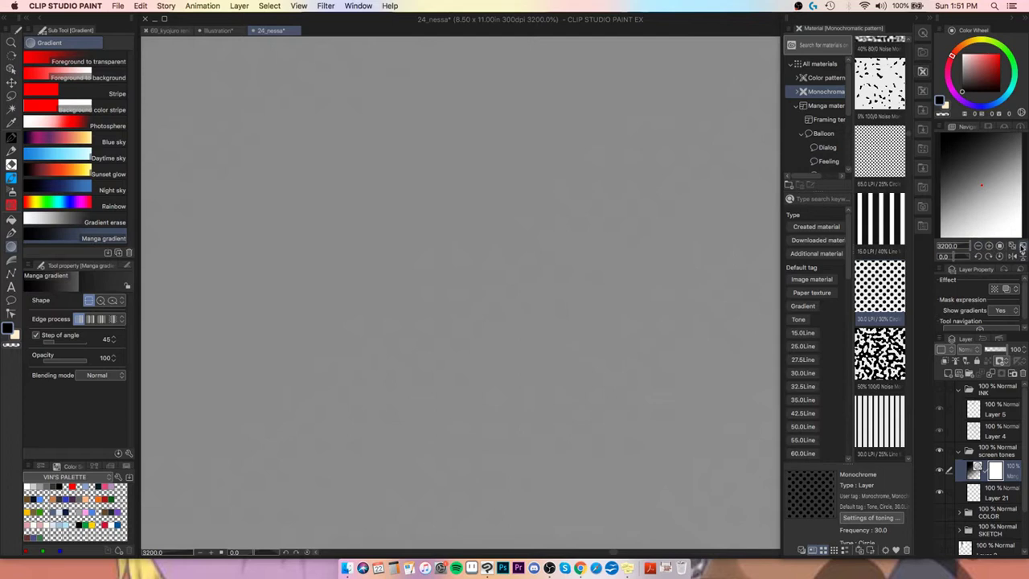
click(1023, 246)
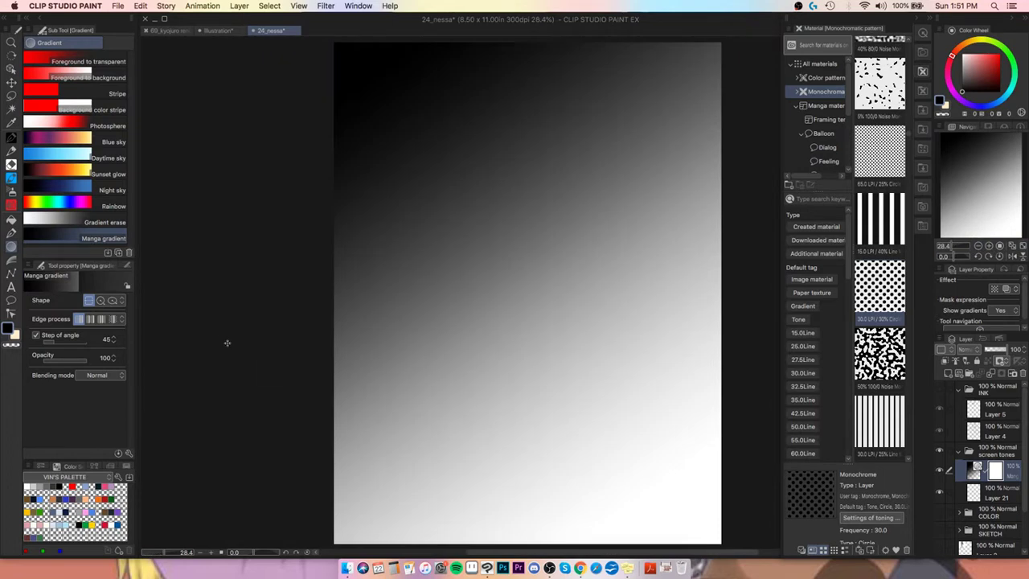
click(101, 319)
click(79, 320)
key(super+z)
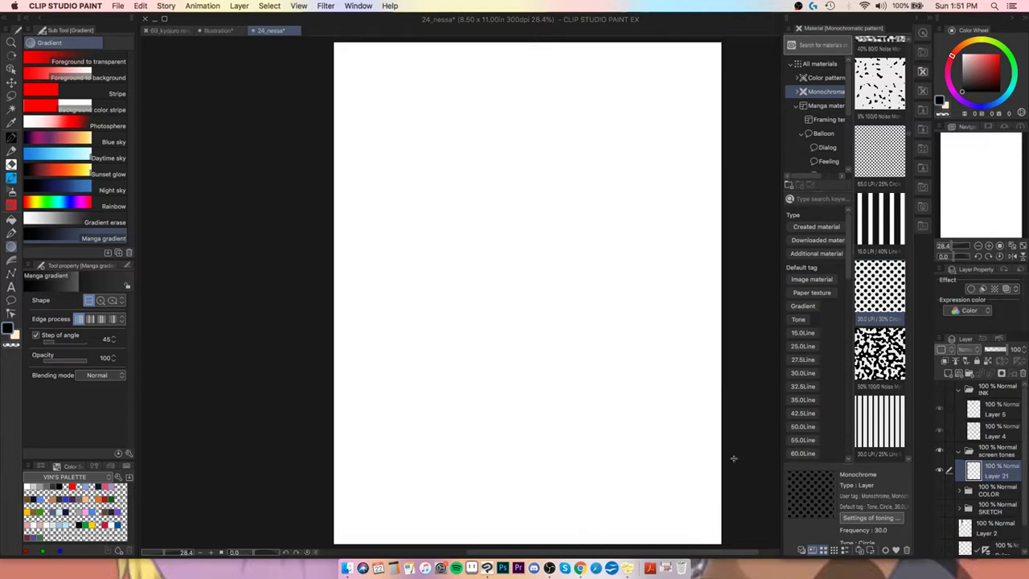
Step: Show the INK line art, hide Layer 5's facial features, and switch to Auto select
click(939, 390)
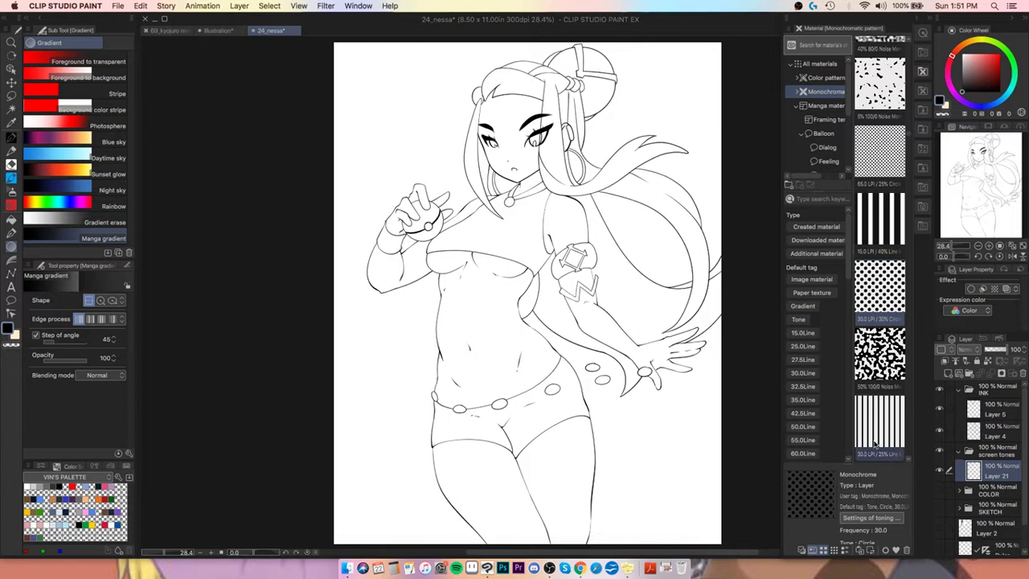
click(939, 410)
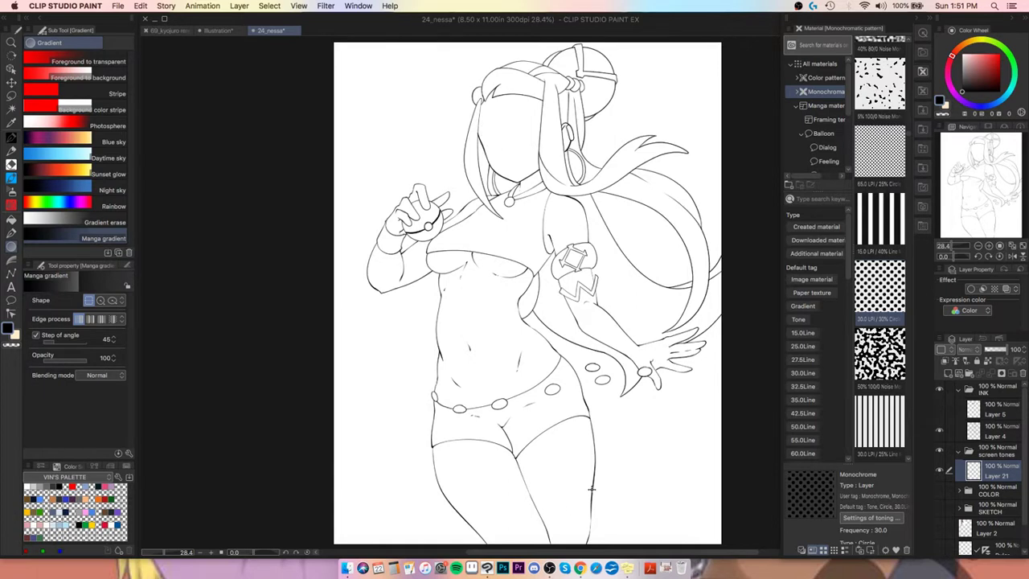
key(w)
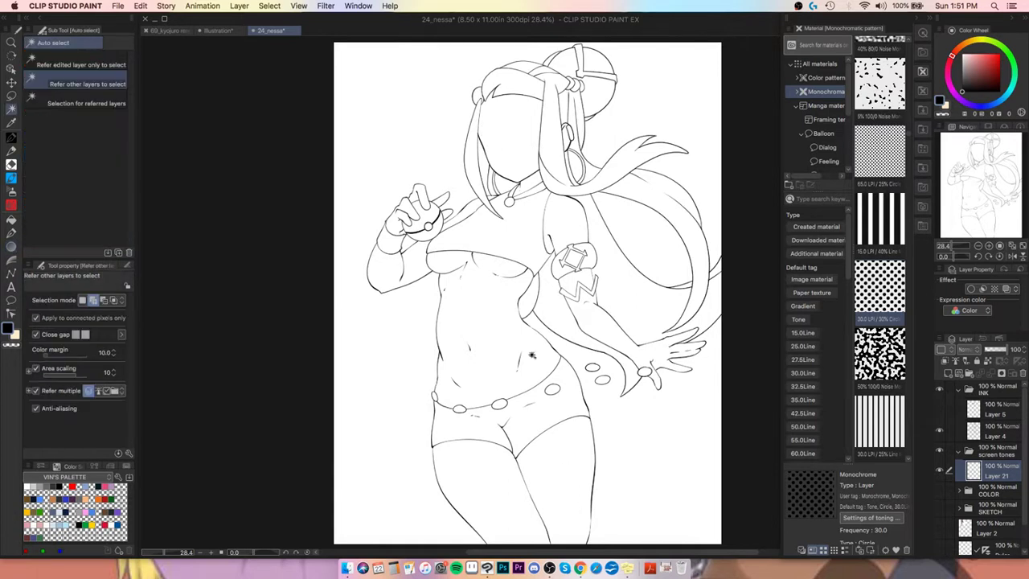
Step: Select Nessa's face, torso, both arms, legs, neck and the skin beside the face
click(519, 135)
shift+click(488, 315)
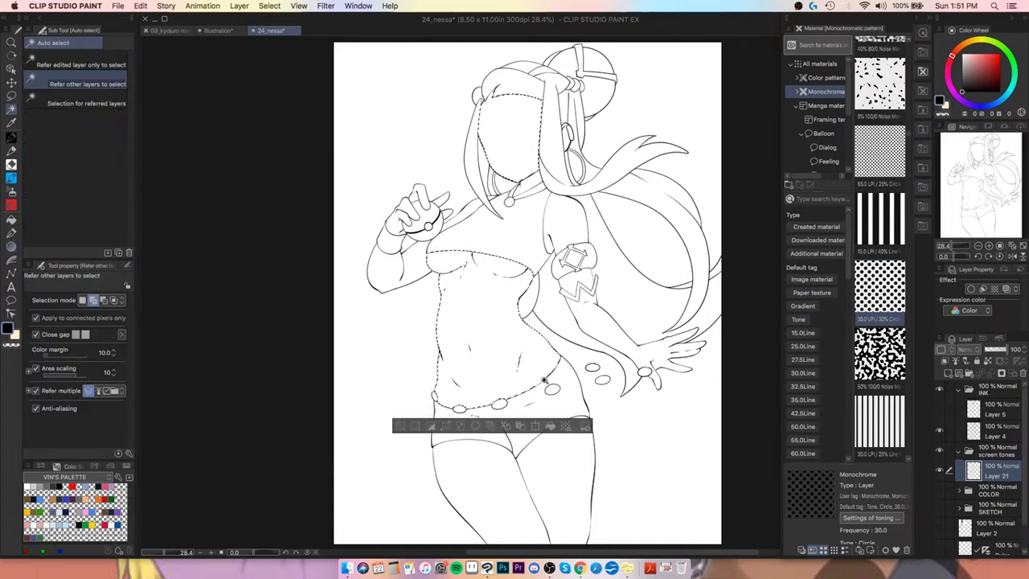
shift+click(567, 227)
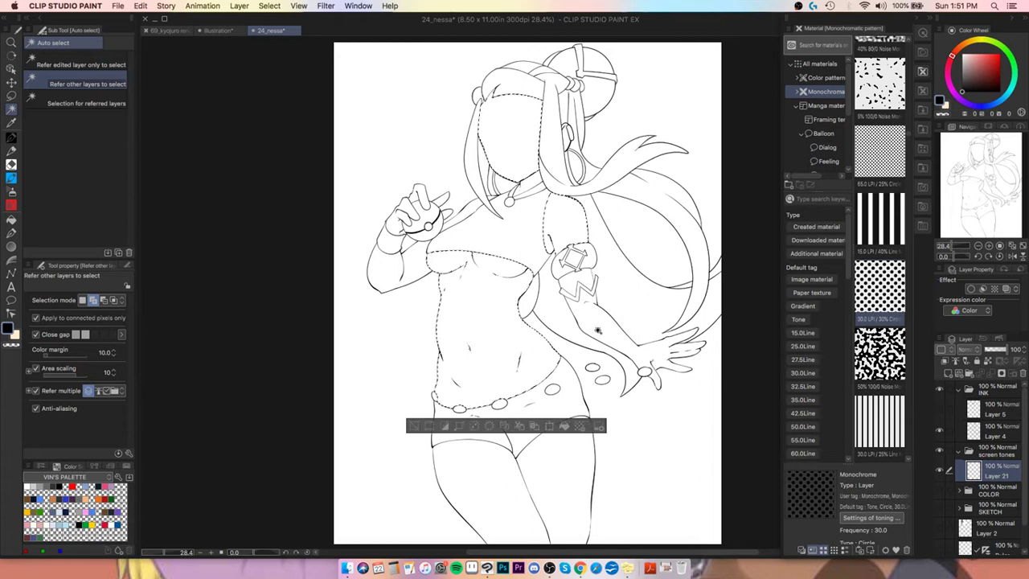
shift+click(615, 341)
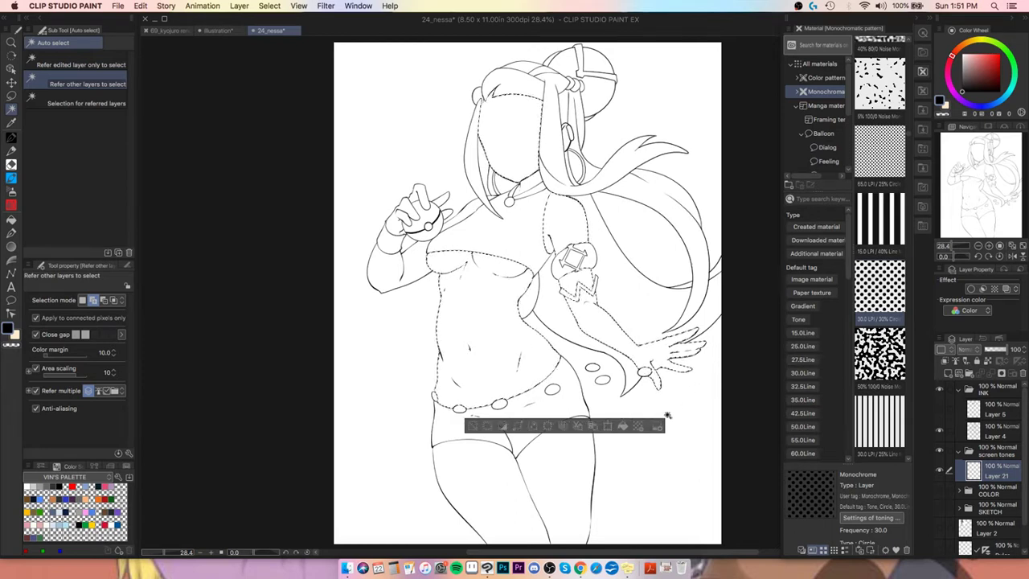
click(498, 493)
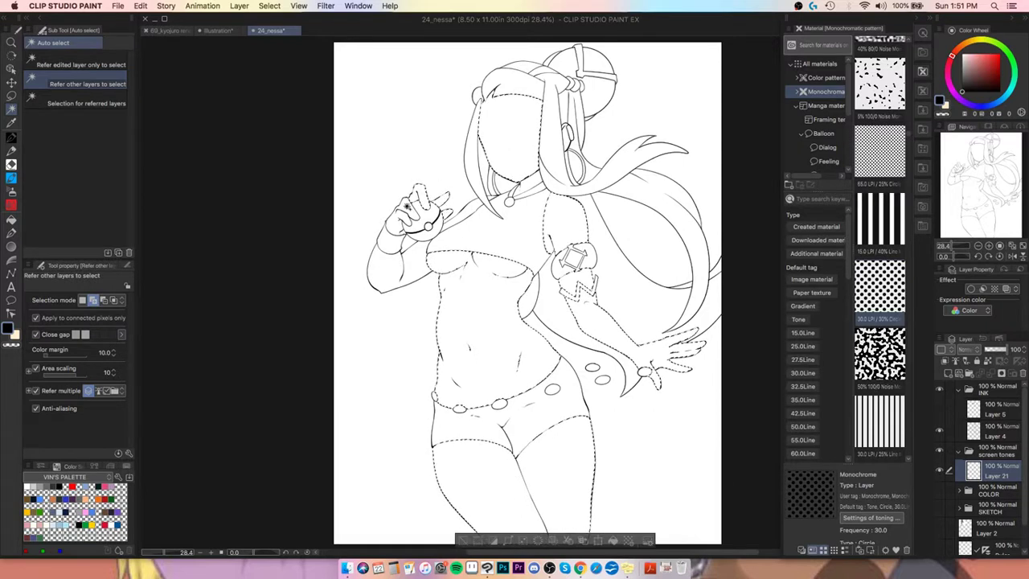
click(395, 286)
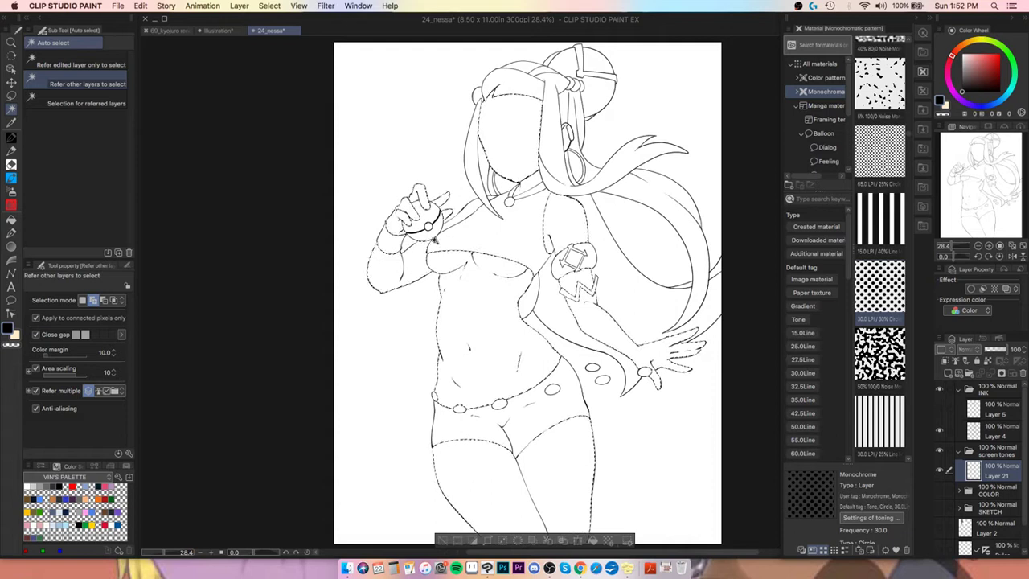
click(494, 196)
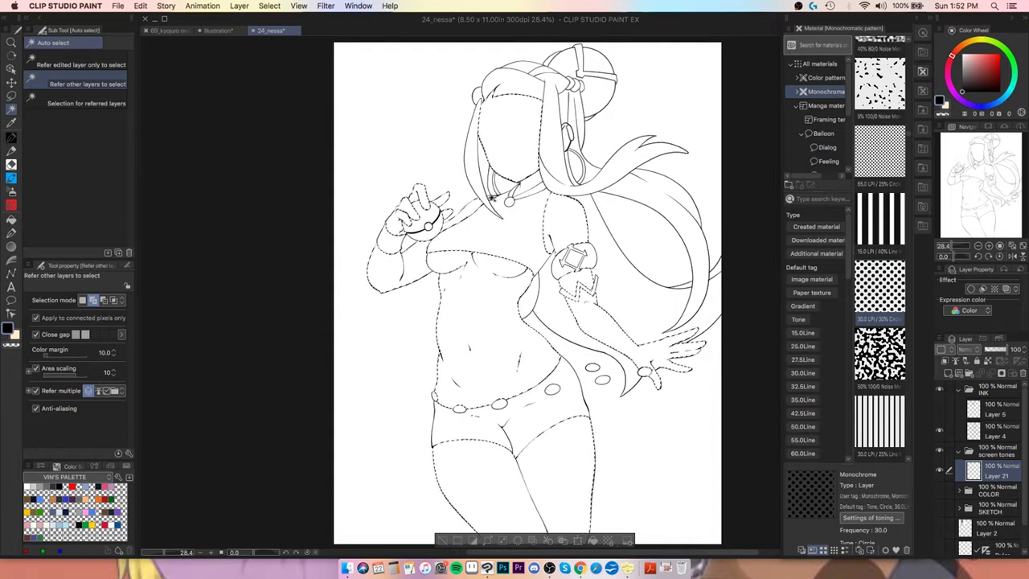
click(533, 183)
click(589, 167)
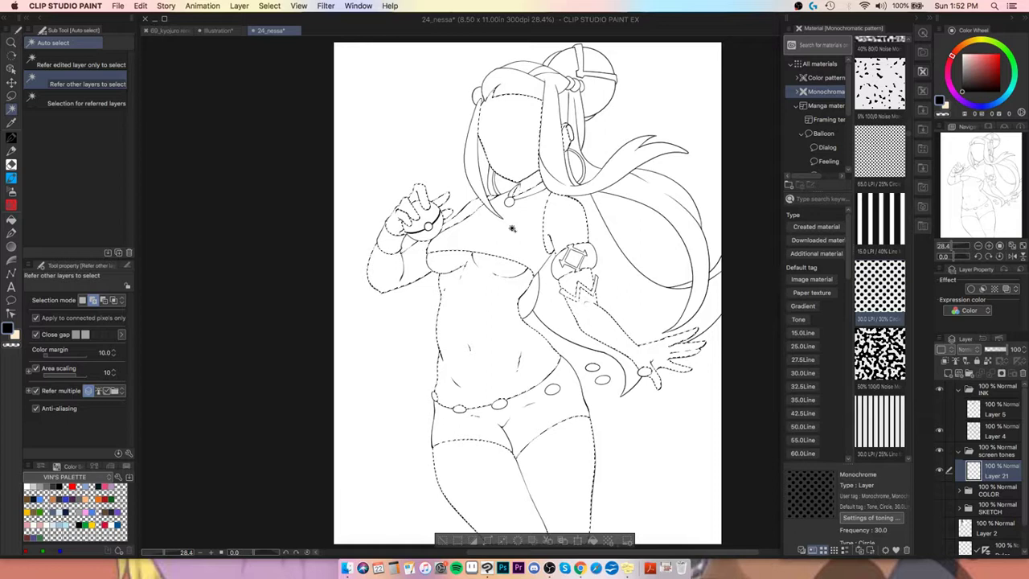
drag(884, 286, 493, 408)
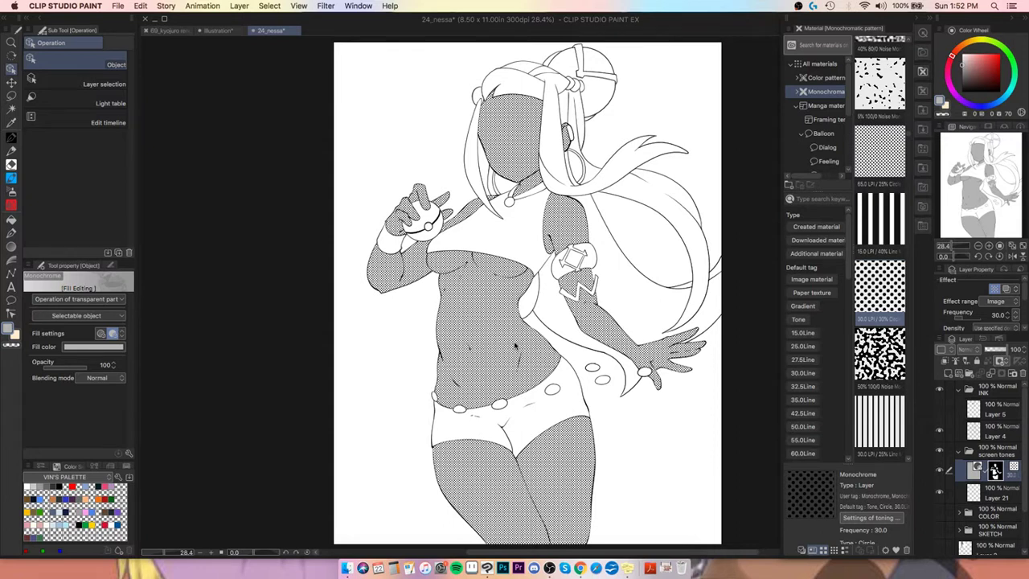
key(ctrl+z)
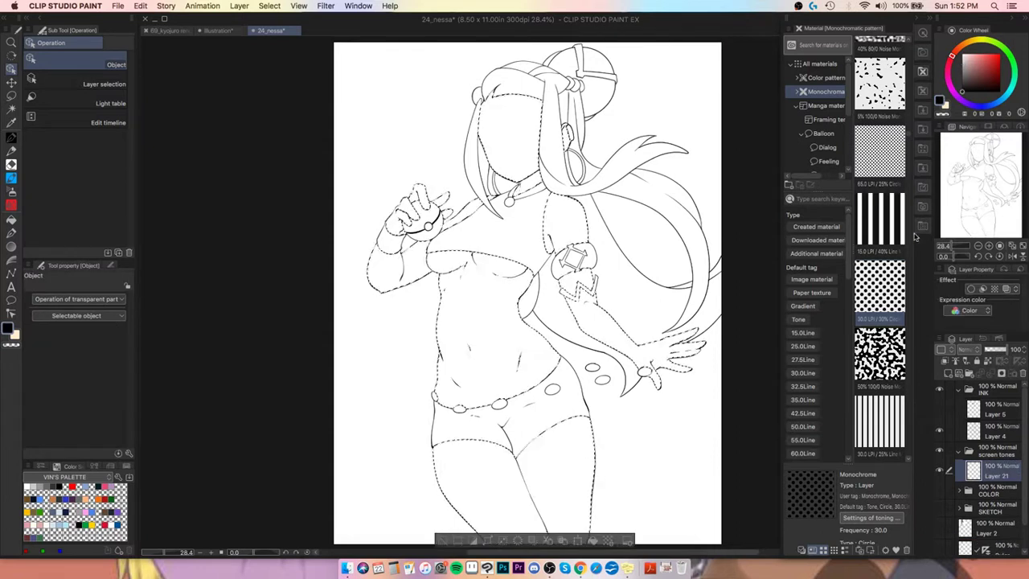
scroll(906, 141, down, 5)
Step: Try the 75, 50 and 27.5 LPI circle tones on the skin selection, undoing each
click(901, 140)
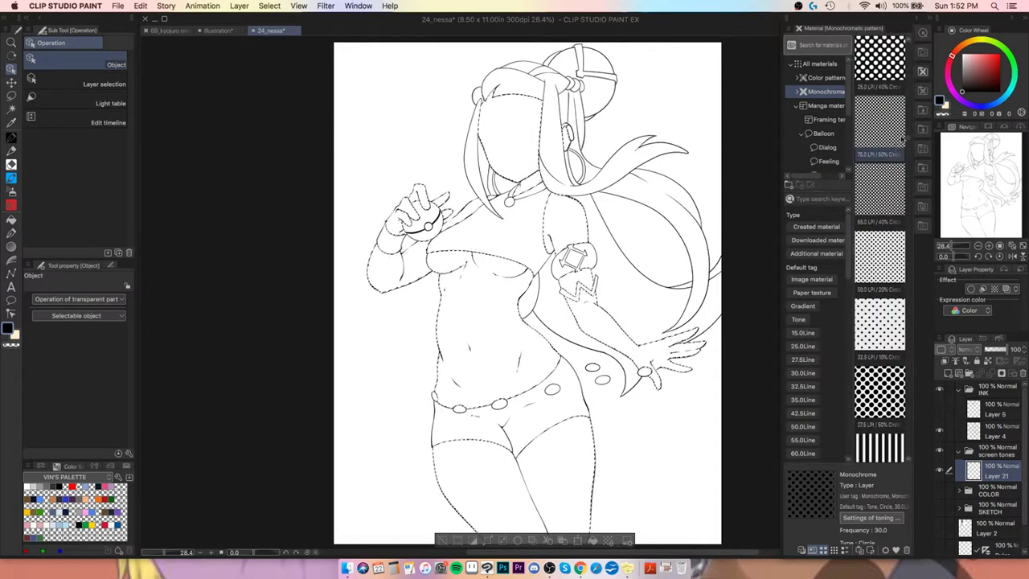
drag(902, 140, 486, 338)
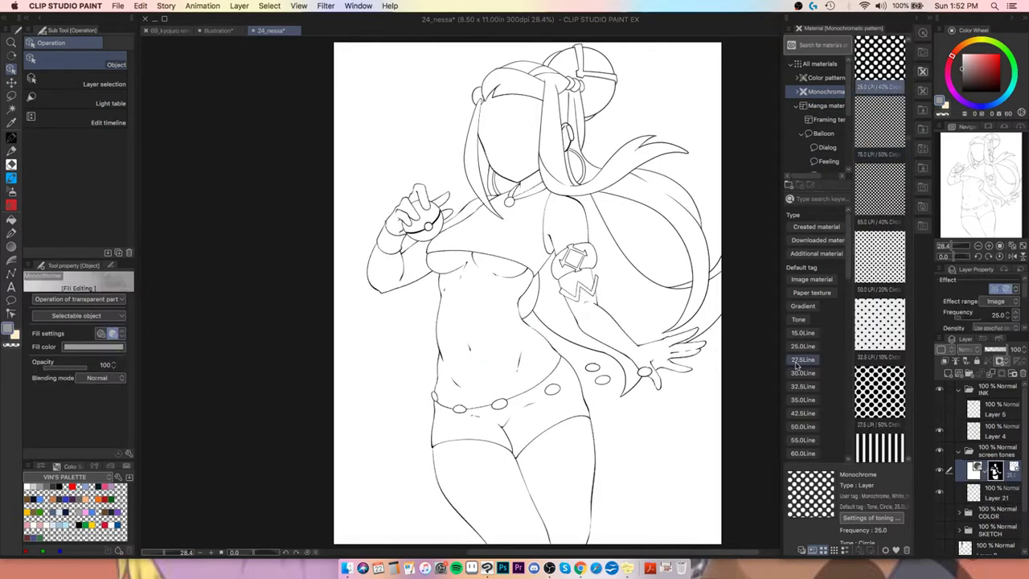
key(ctrl+z)
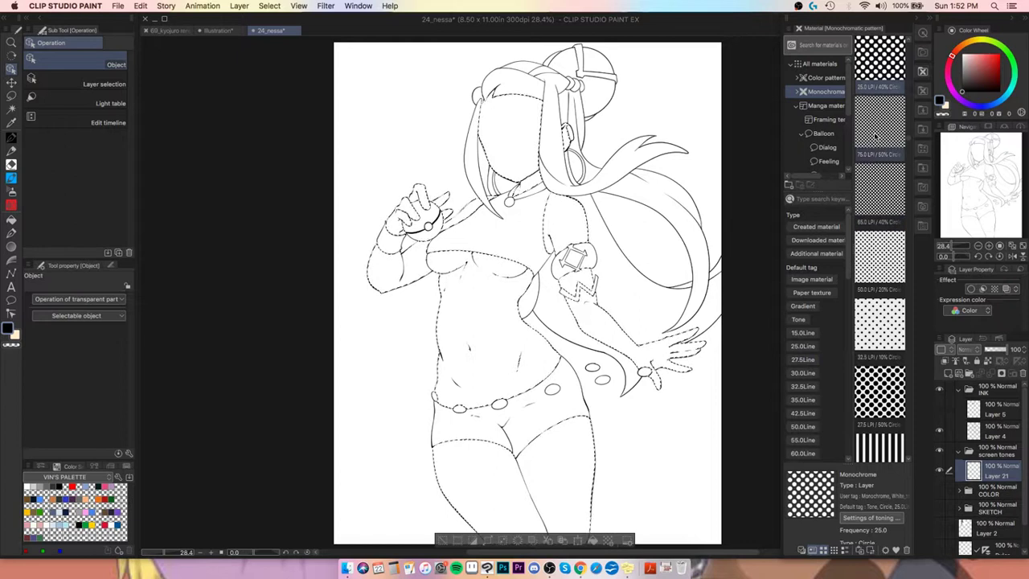
drag(876, 136, 533, 361)
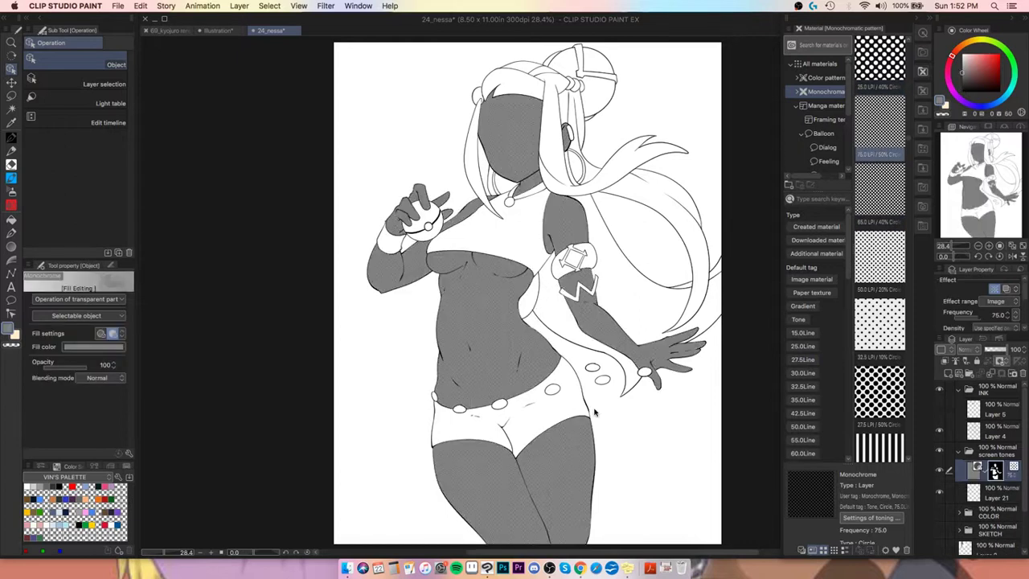
key(ctrl+z)
drag(879, 259, 476, 418)
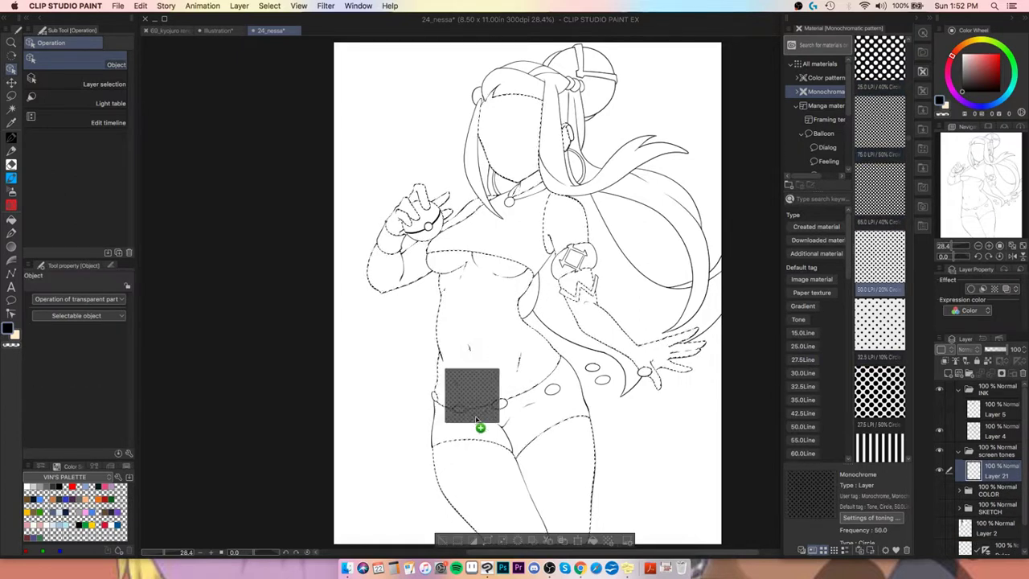
key(ctrl+z)
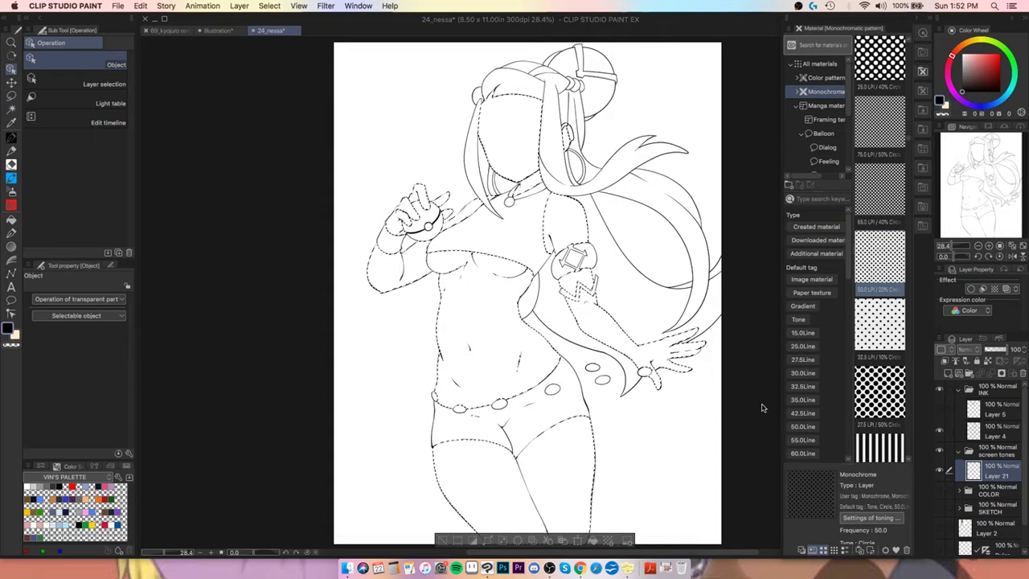
click(880, 387)
drag(881, 387, 519, 440)
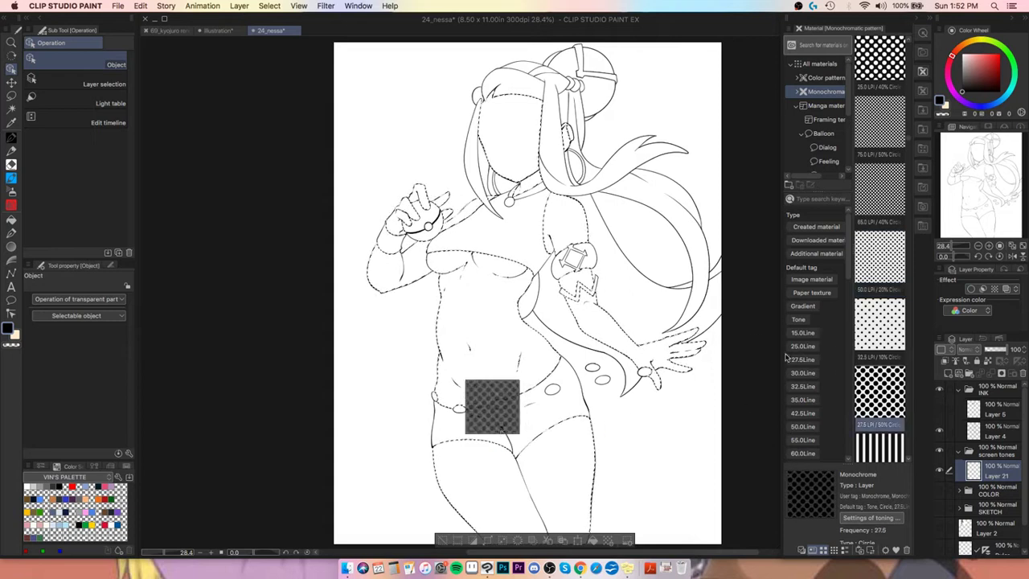
key(ctrl+z)
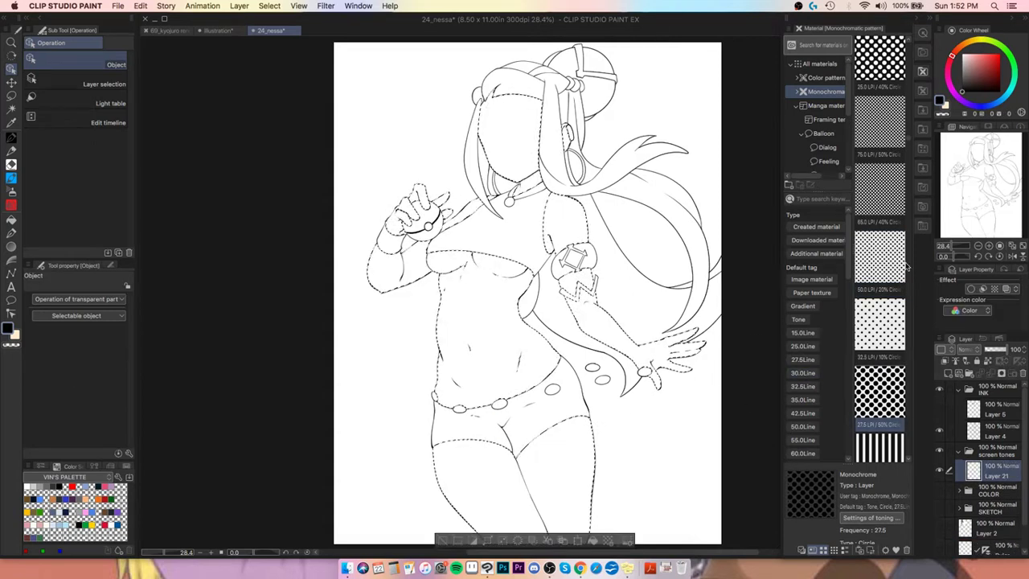
Step: Try and undo the 25 LPI dot tone, then fill the skin selection with the 55 LPI circle tone
scroll(901, 418, down, 5)
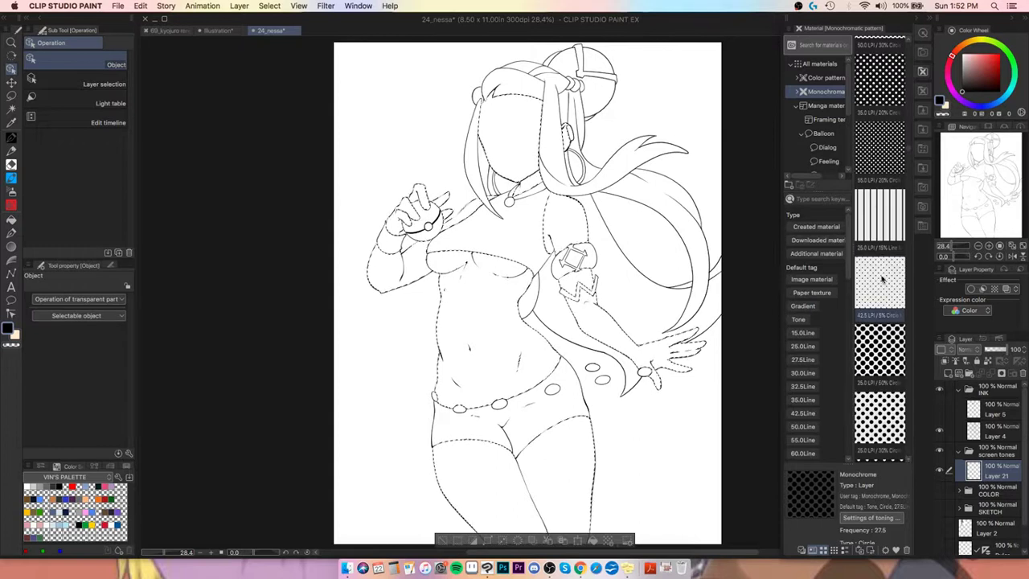
drag(892, 379, 517, 347)
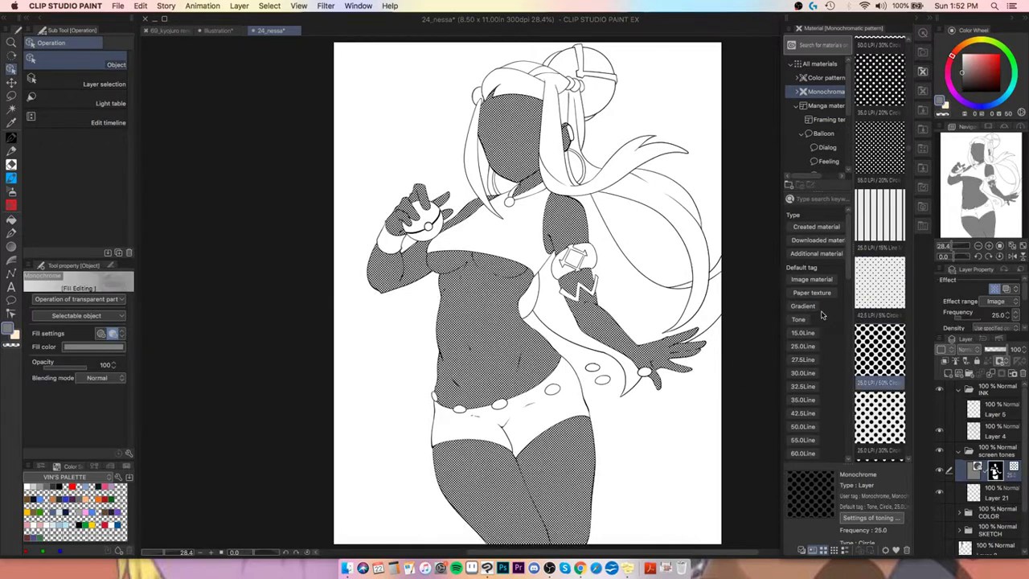
key(ctrl+z)
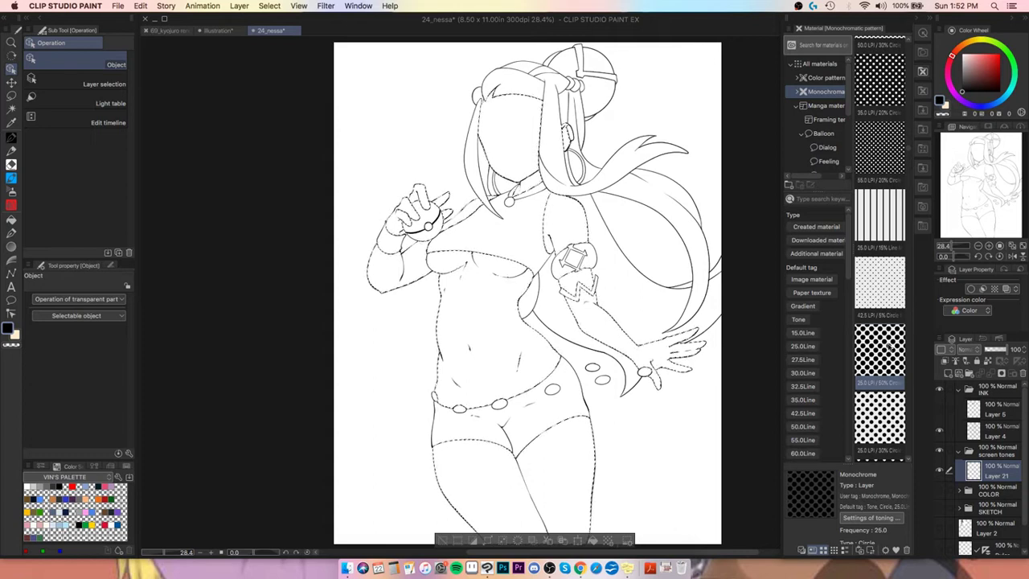
scroll(889, 350, down, 3)
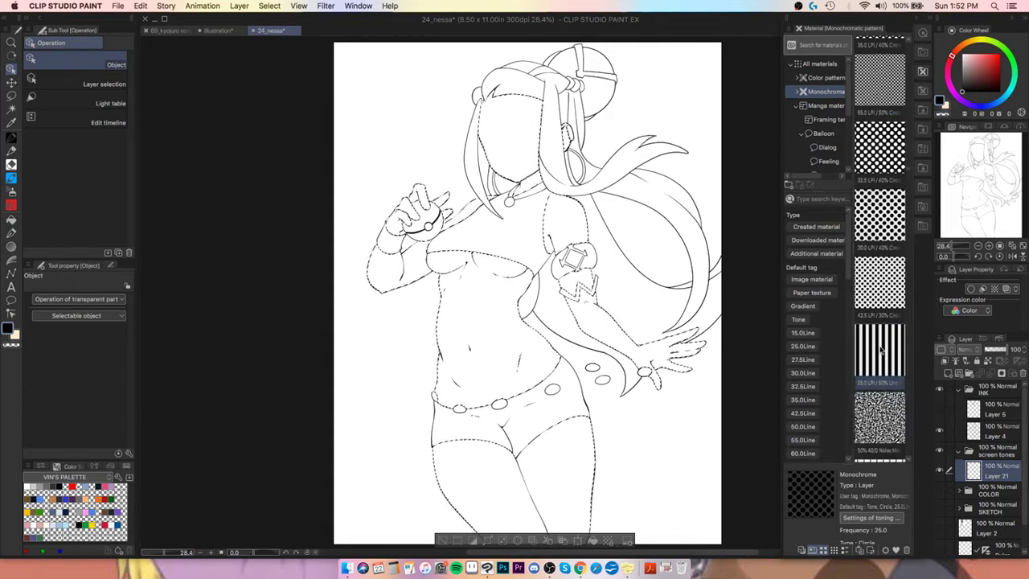
scroll(882, 350, down, 4)
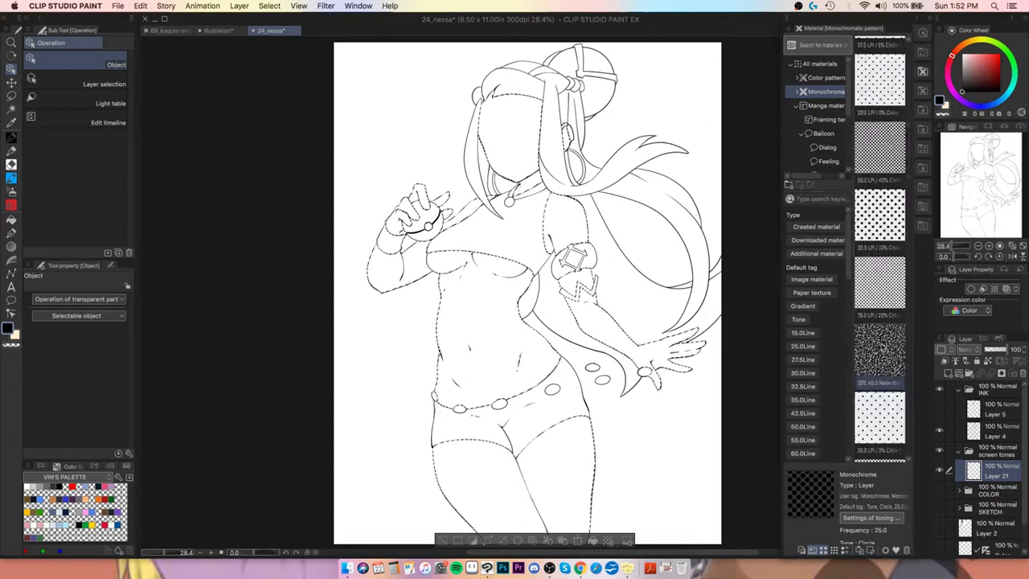
scroll(882, 346, down, 6)
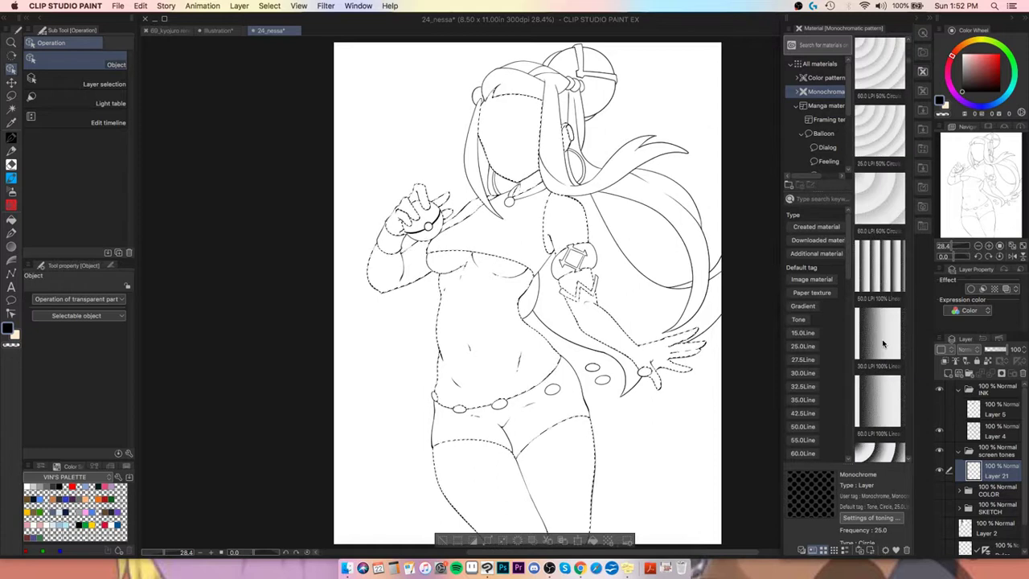
scroll(883, 344, down, 6)
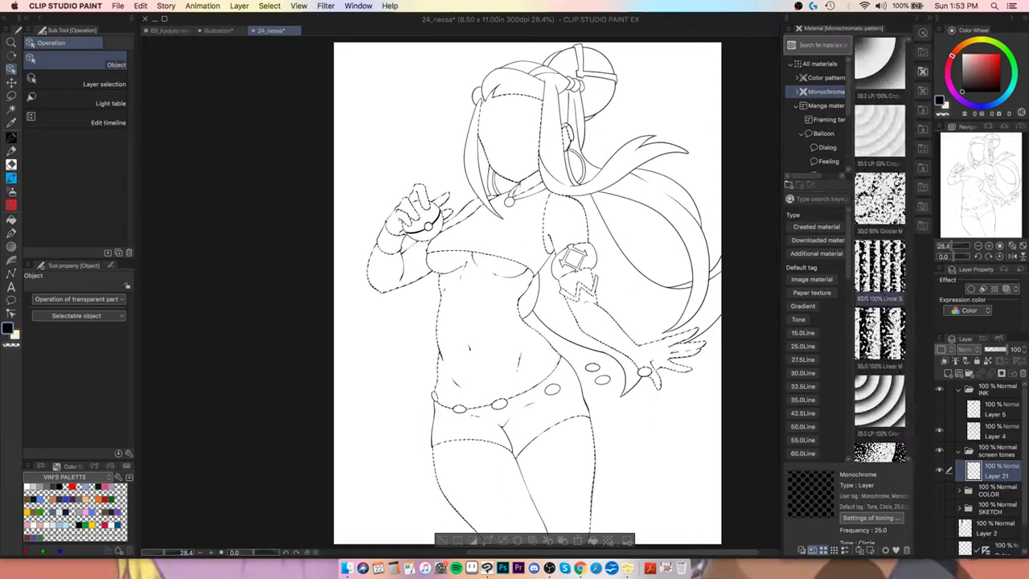
scroll(884, 339, down, 6)
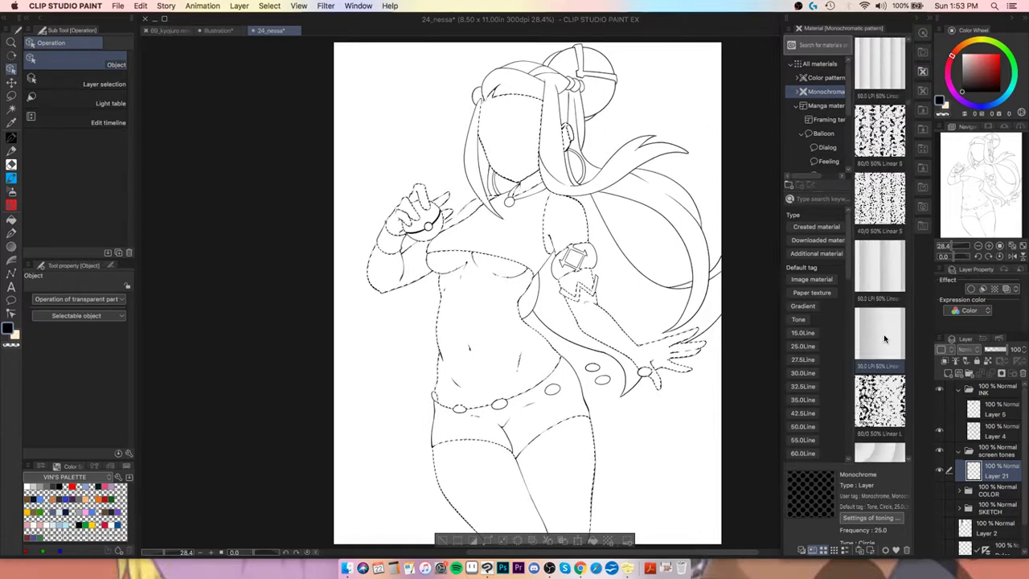
scroll(884, 338, down, 6)
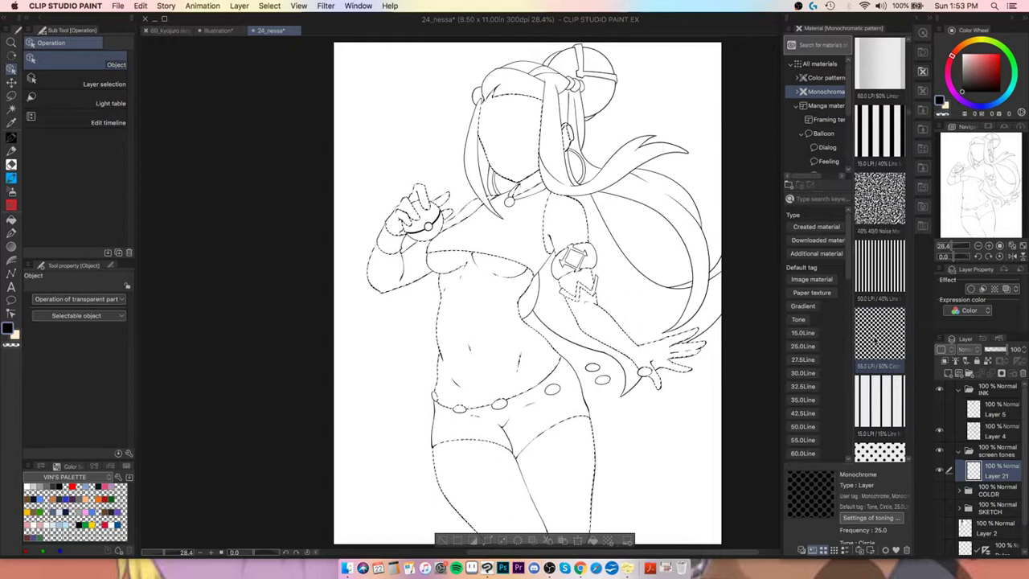
drag(879, 340, 613, 337)
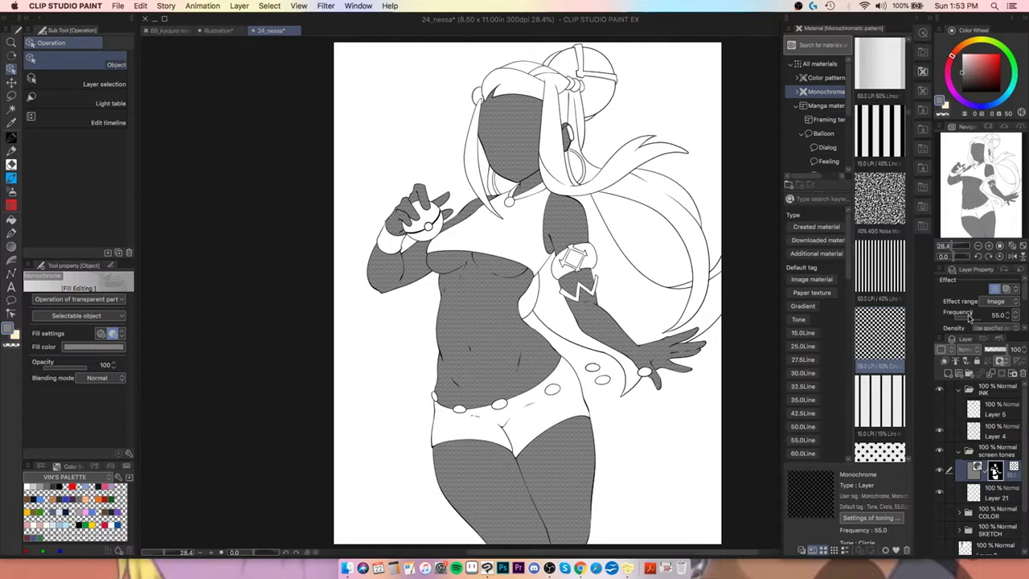
Step: Lower the skin tone frequency from 55 to 34.4 and set density to Use specified density
drag(971, 319, 992, 323)
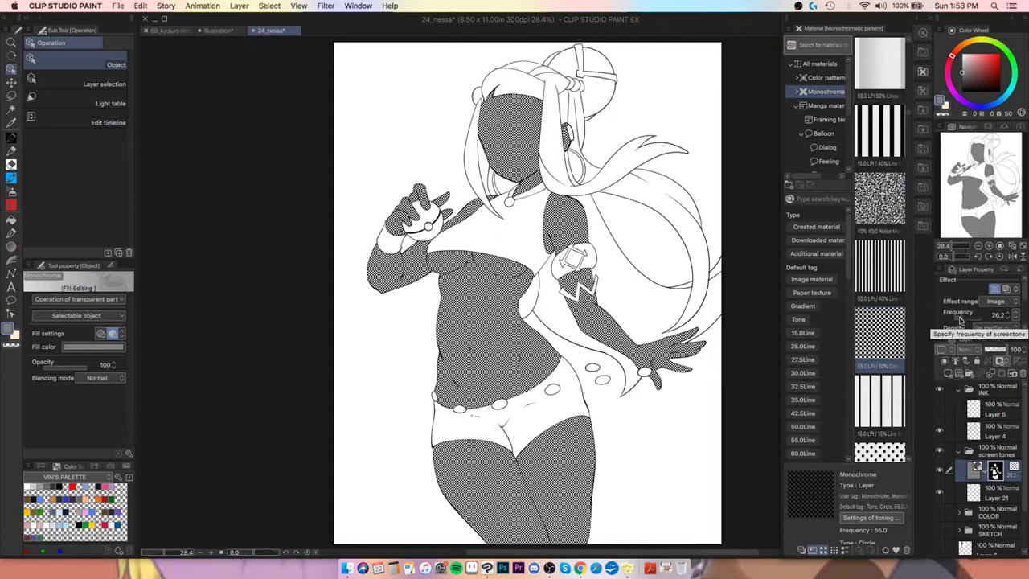
drag(963, 318, 965, 319)
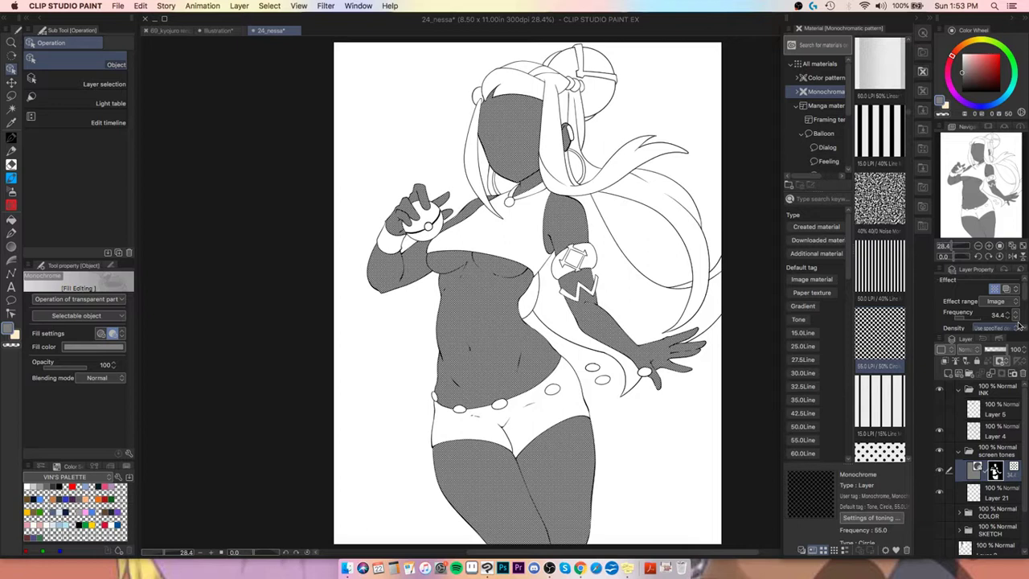
drag(1026, 296, 1025, 314)
click(1008, 299)
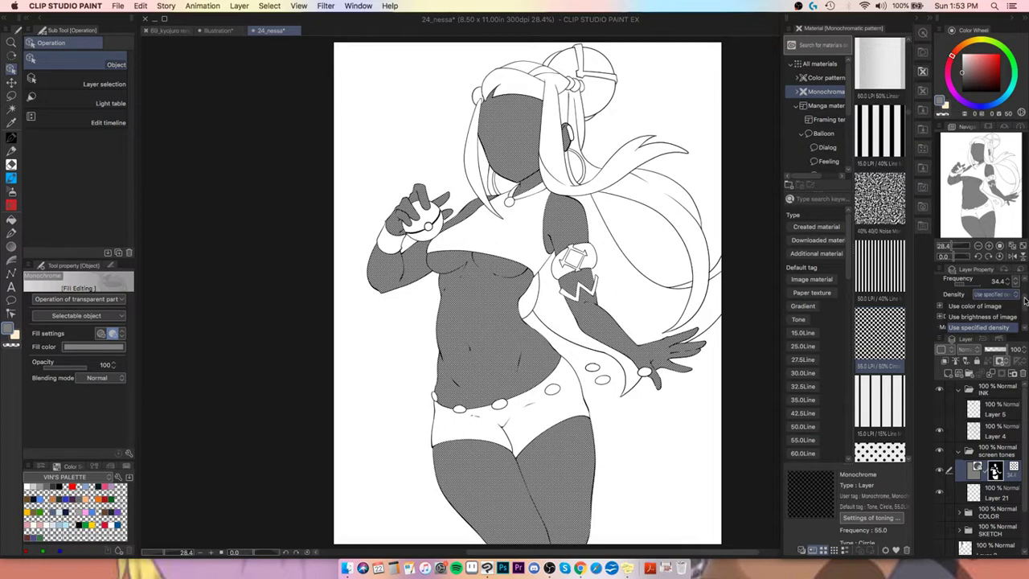
click(1024, 299)
click(1007, 317)
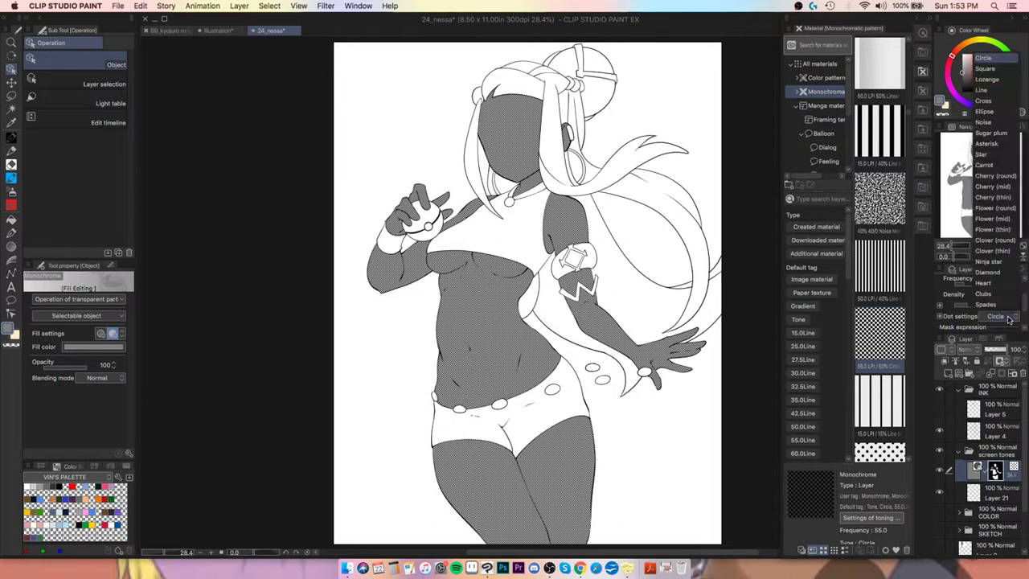
Step: Try Star, Noise and Square dots on the skin tone, then return to Circle at frequency 50.0
click(995, 155)
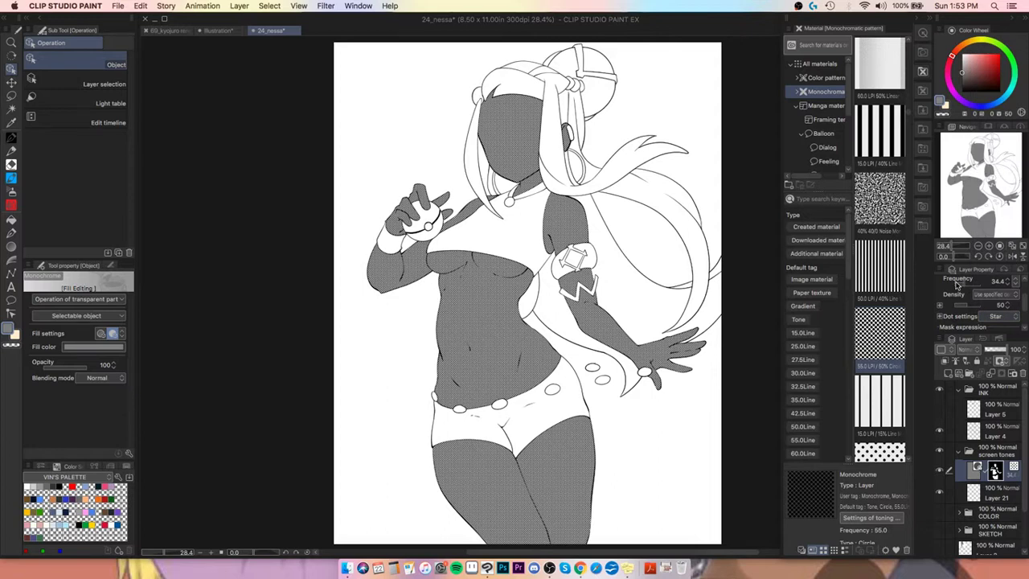
drag(961, 285, 955, 289)
click(1009, 317)
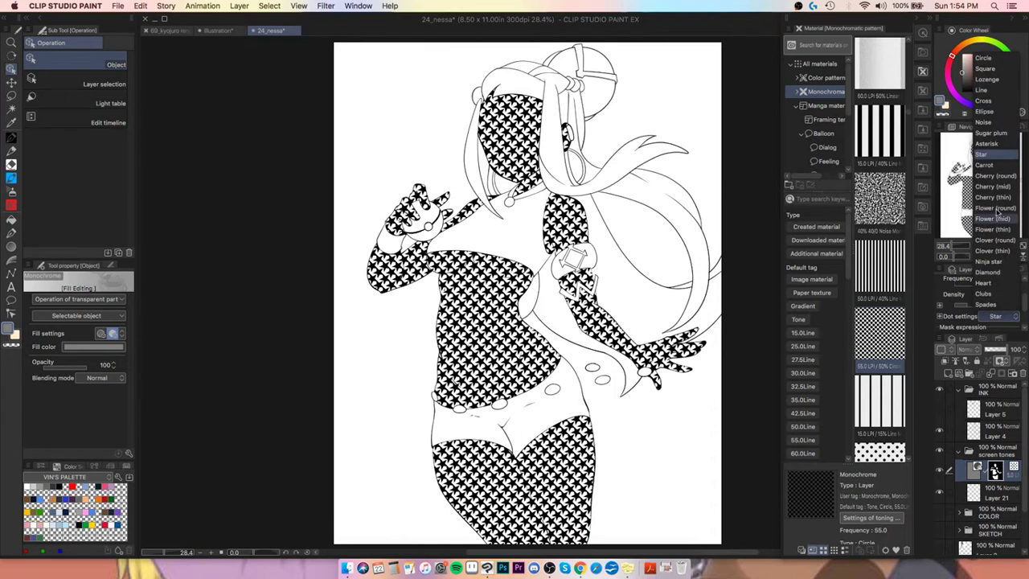
click(1000, 123)
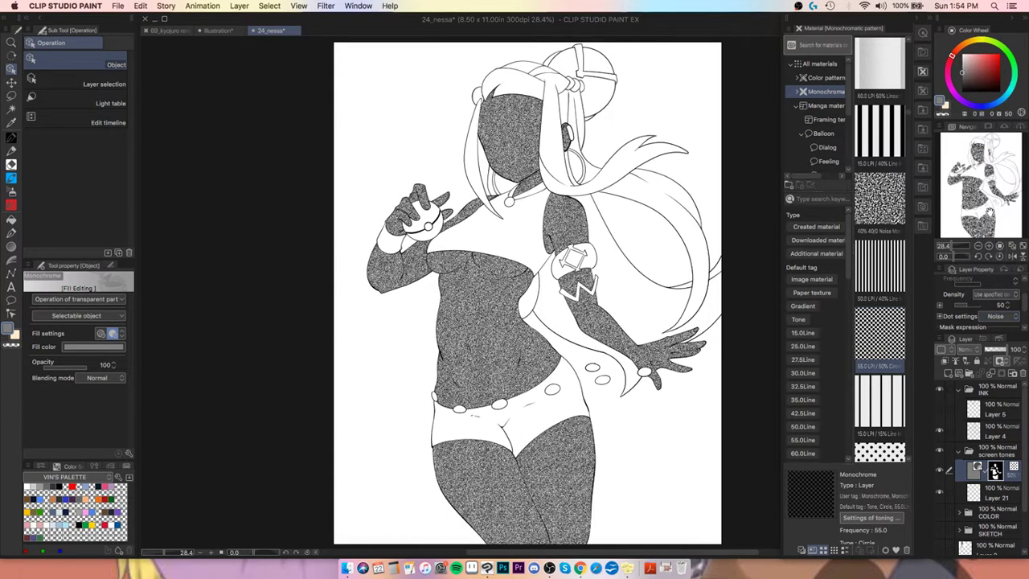
click(1001, 314)
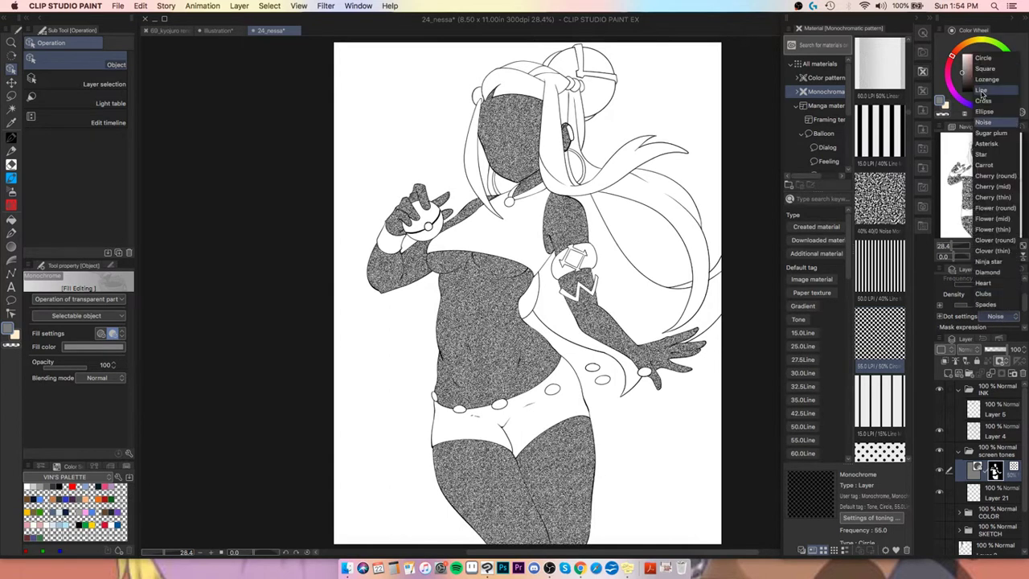
click(993, 66)
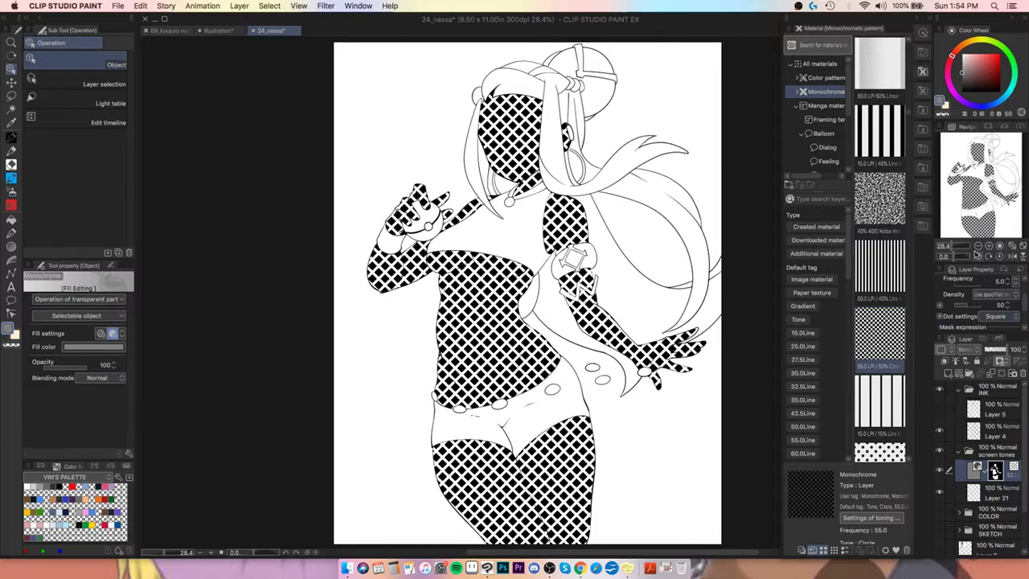
click(991, 296)
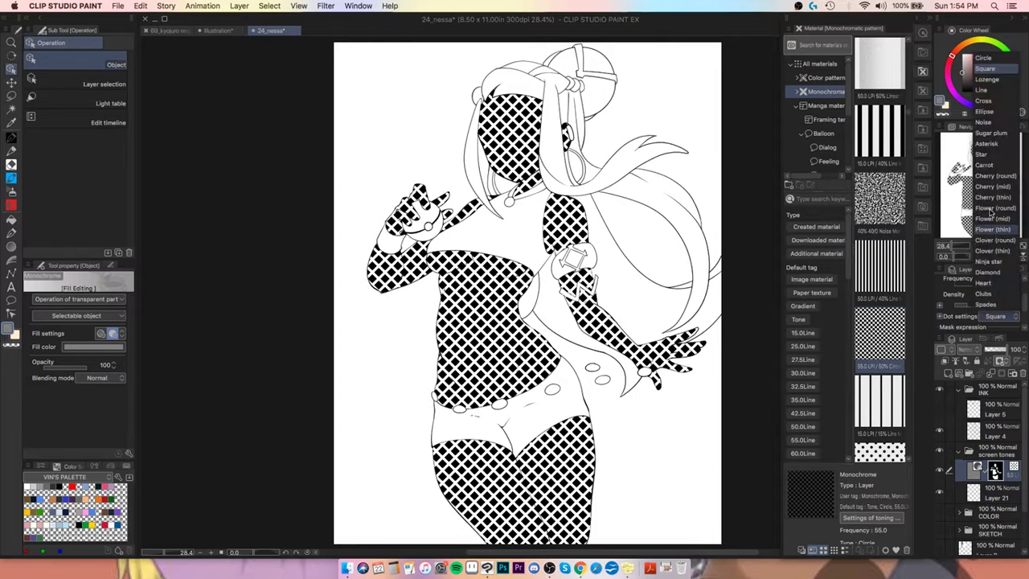
click(1002, 58)
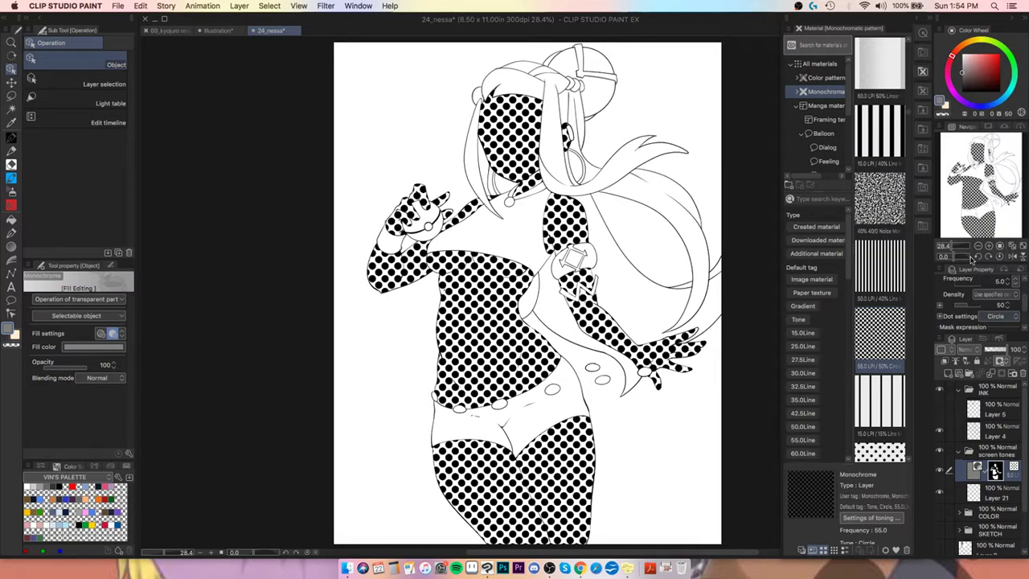
drag(964, 286, 961, 283)
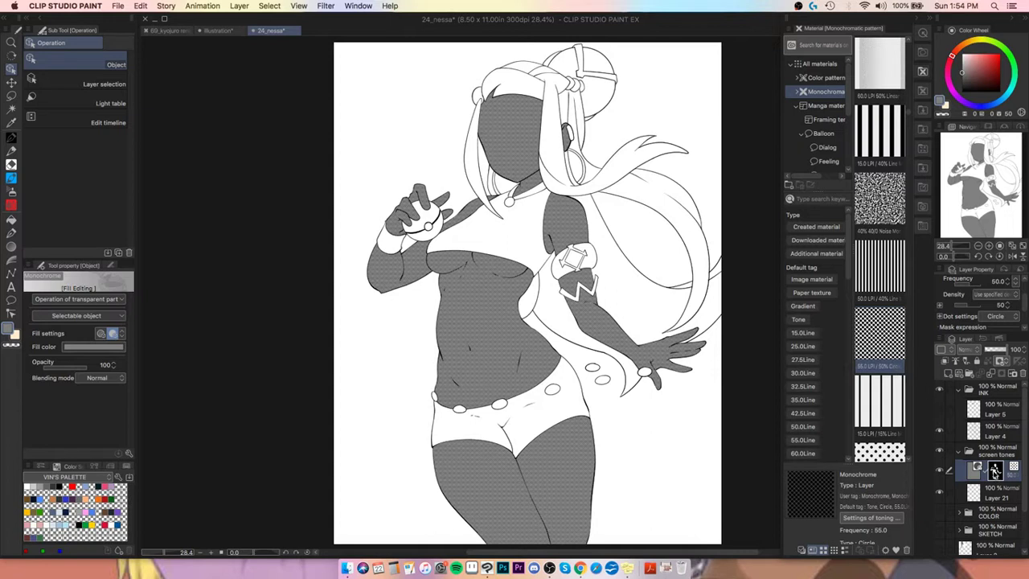
Step: Move Layer 21 above the screen-tone layer and clip it to the tone layer below
click(994, 489)
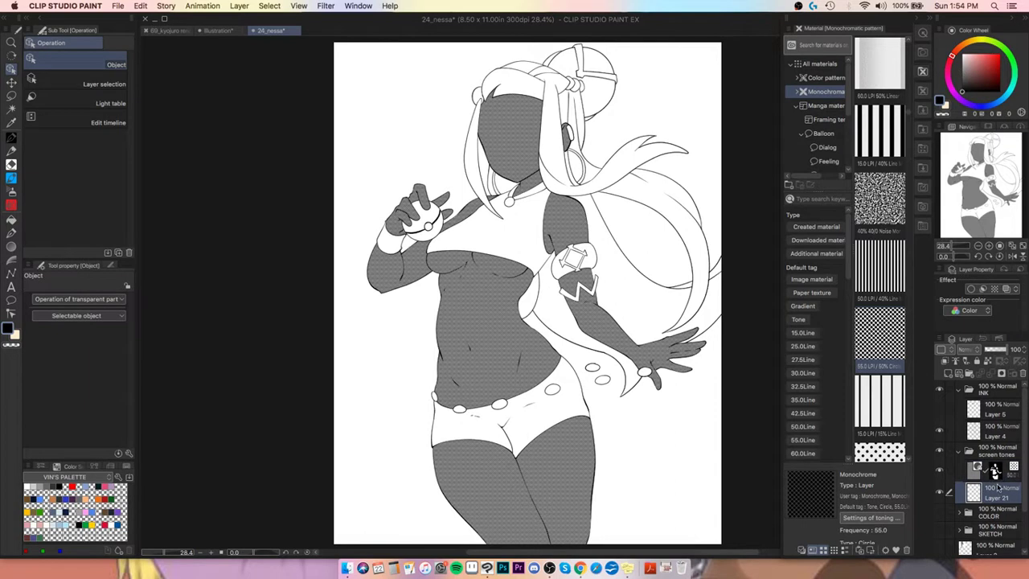
drag(997, 487, 990, 461)
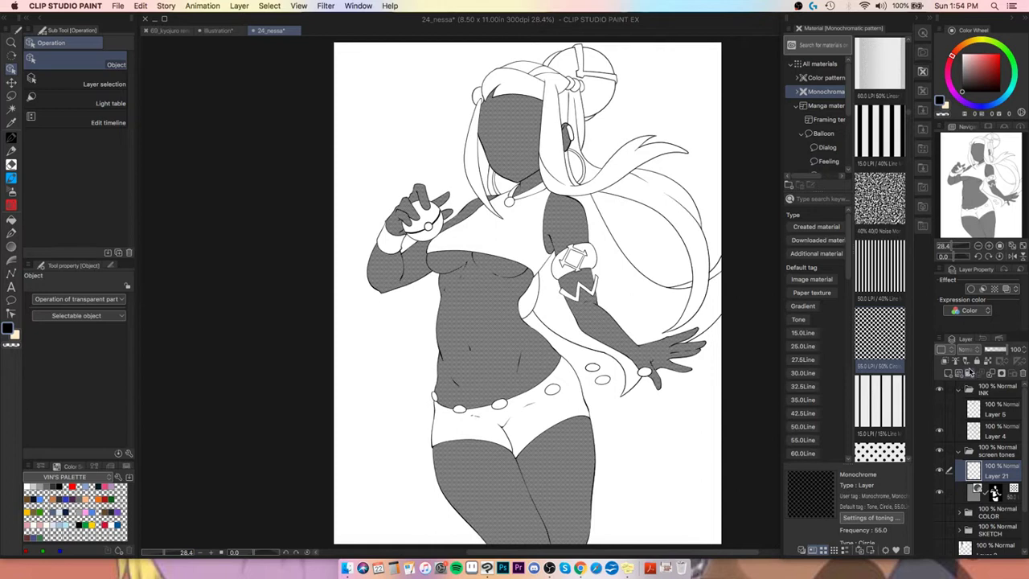
click(955, 362)
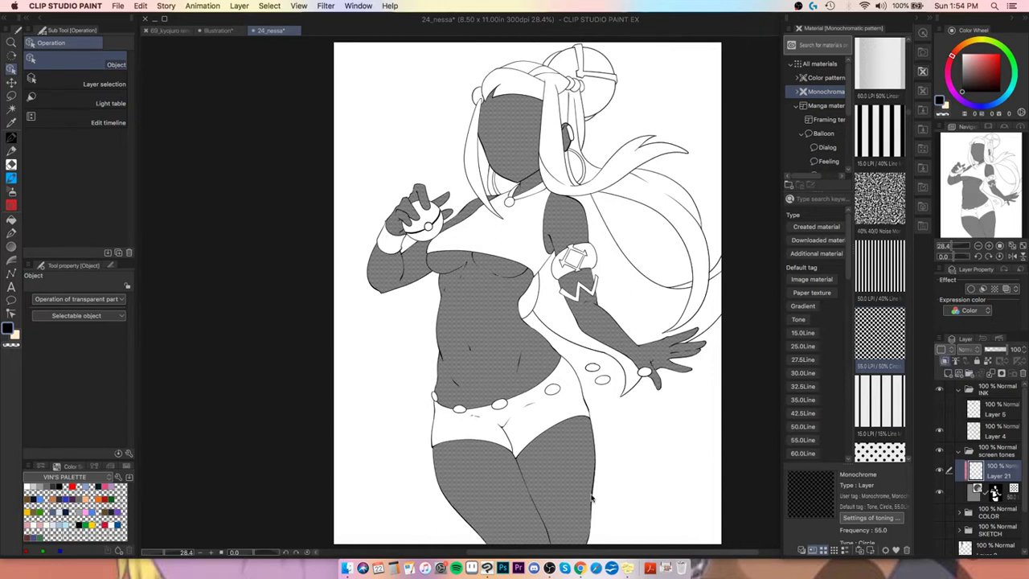
Step: Lasso the background behind the hair and hip and fill it with a light dot screentone
key(w)
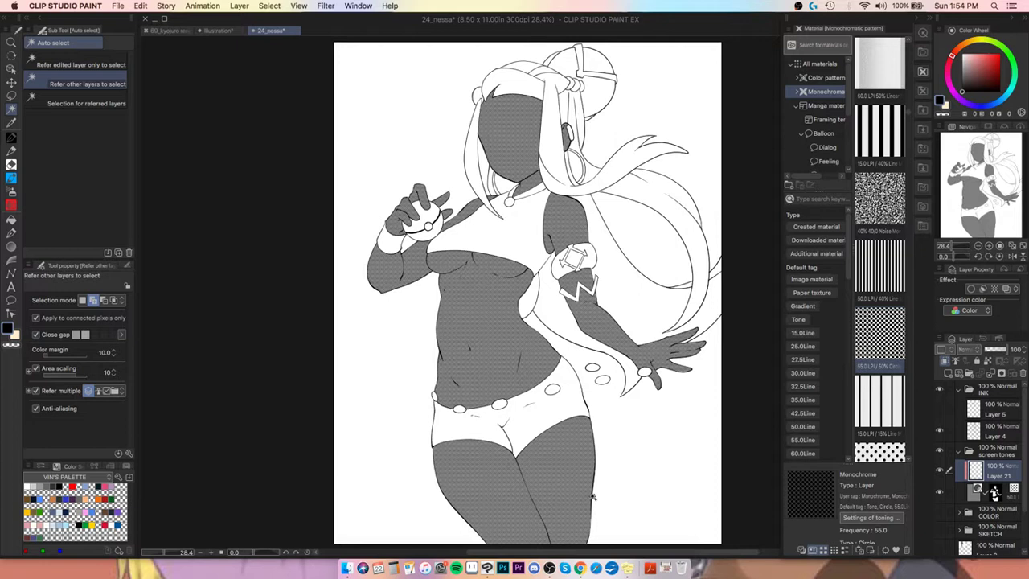
key(m)
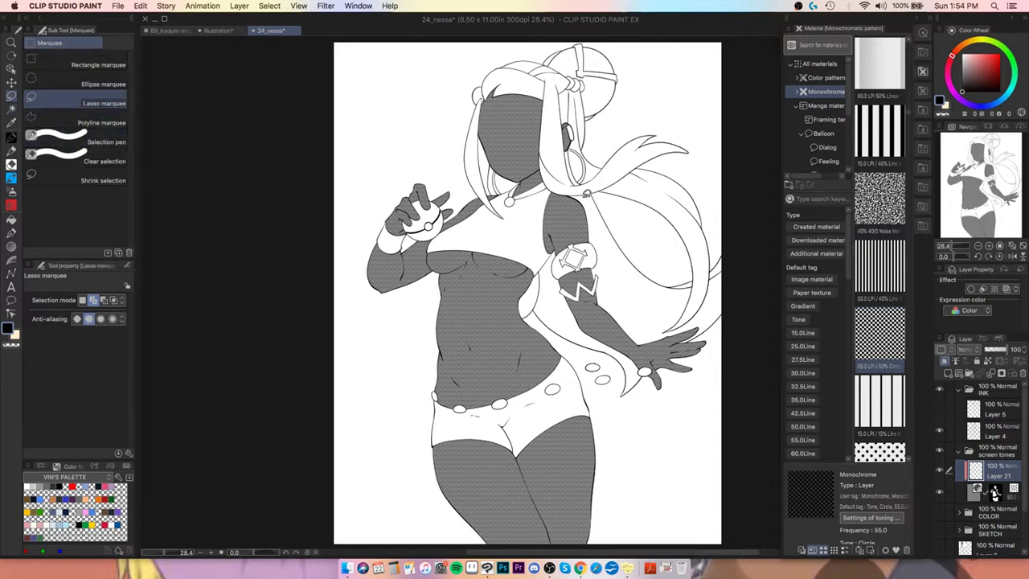
mouse_move(587, 192)
mouse_down()
mouse_move(579, 232)
mouse_move(511, 359)
mouse_move(410, 436)
mouse_move(406, 485)
mouse_move(492, 551)
mouse_move(557, 576)
mouse_move(655, 480)
mouse_move(688, 355)
mouse_move(726, 275)
mouse_move(730, 210)
mouse_move(643, 119)
mouse_up()
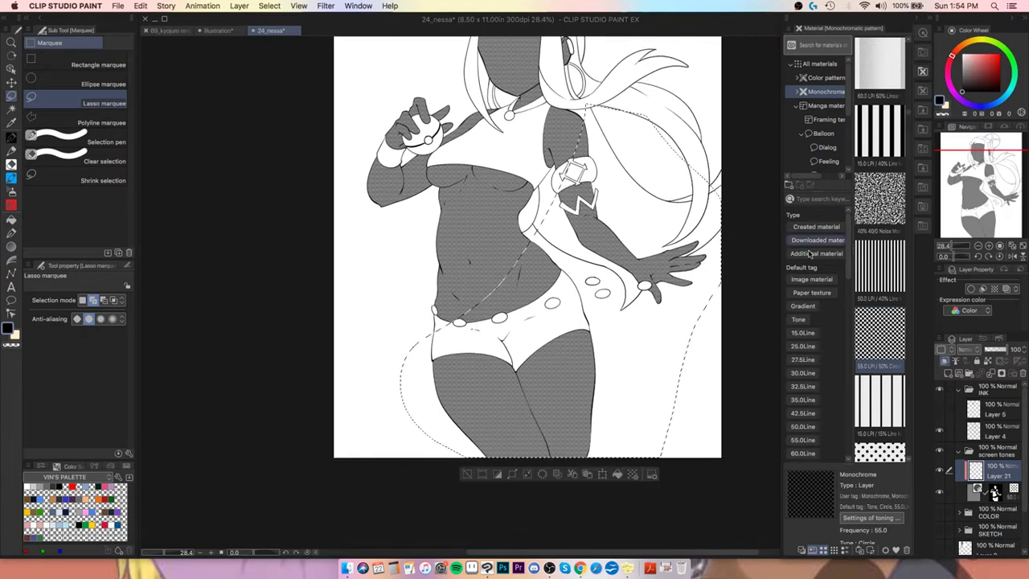
click(1023, 247)
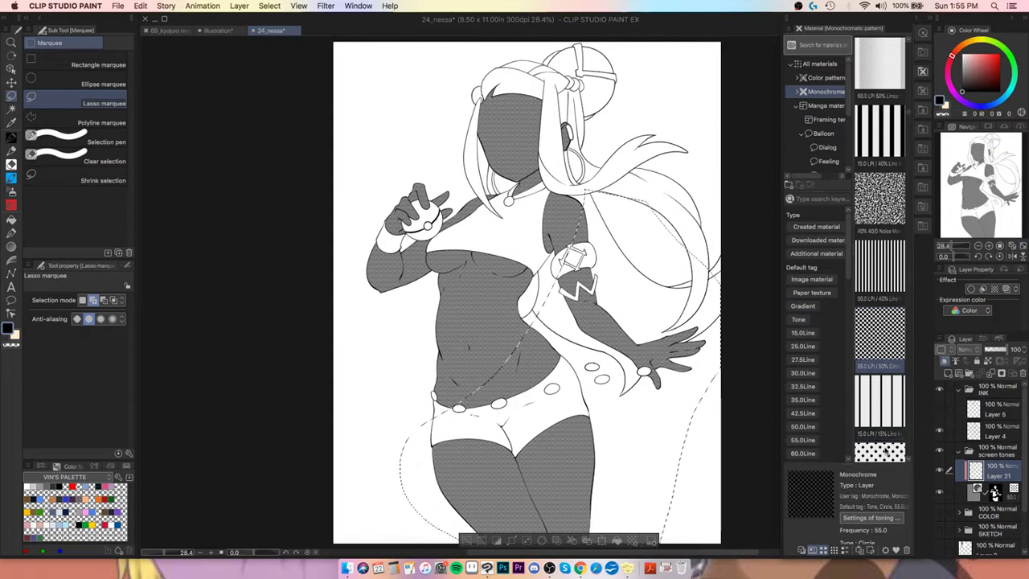
mouse_move(885, 452)
mouse_down()
mouse_move(844, 426)
mouse_move(522, 444)
mouse_up()
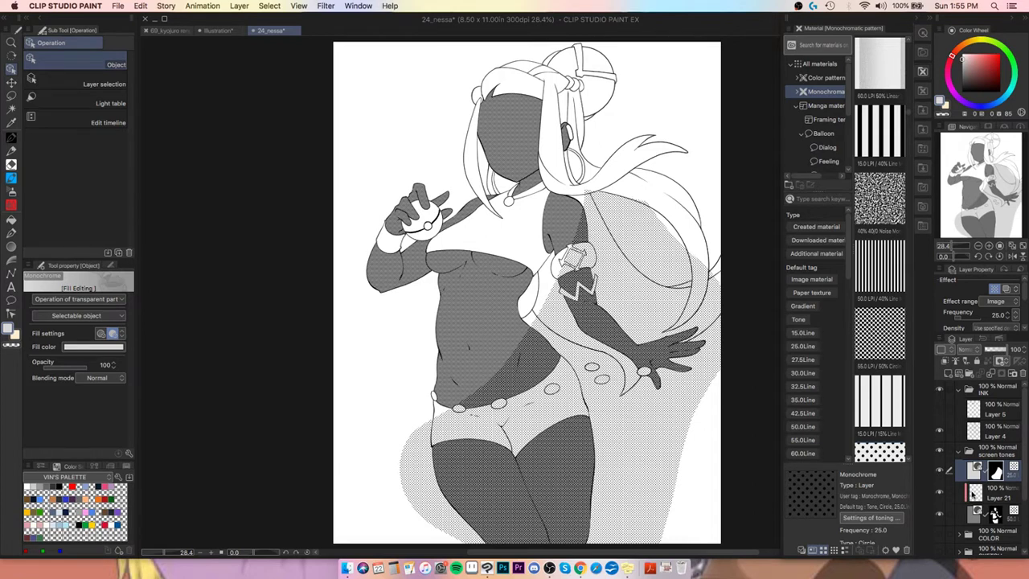
Step: Put Layer 21 into the screen tones folder and move the new background tone layer to its top
drag(983, 495, 995, 473)
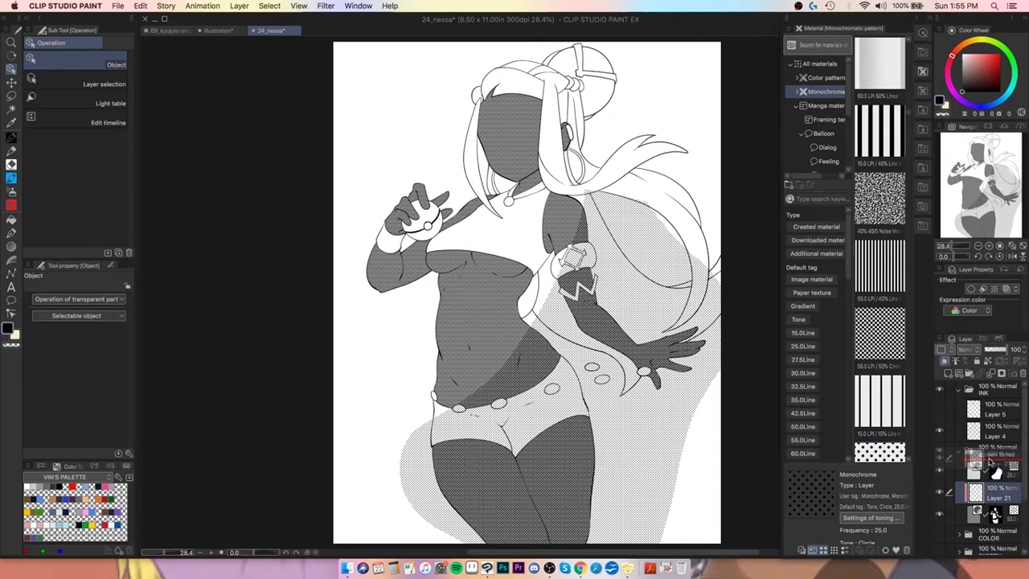
drag(989, 463, 985, 468)
click(940, 472)
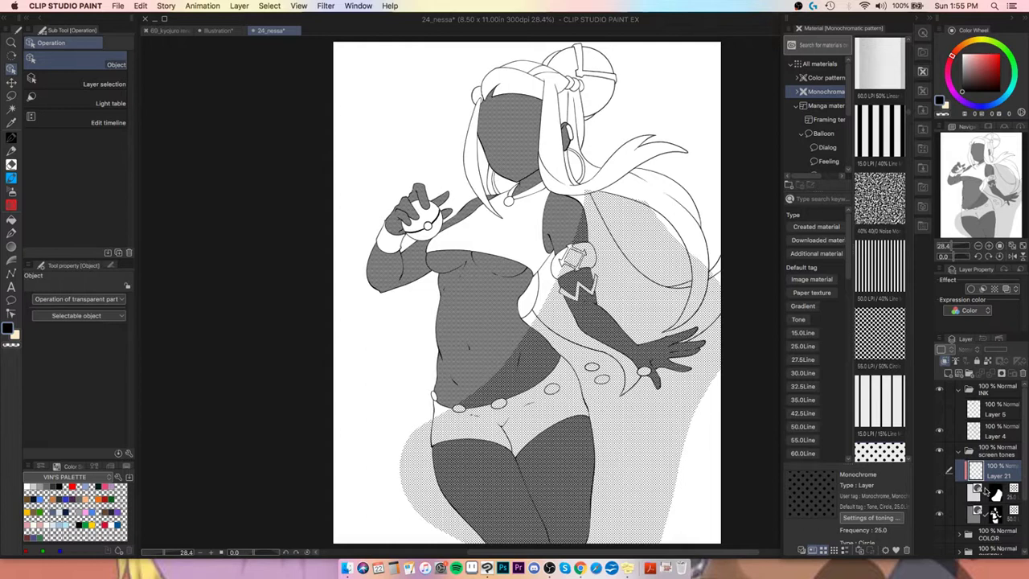
click(973, 490)
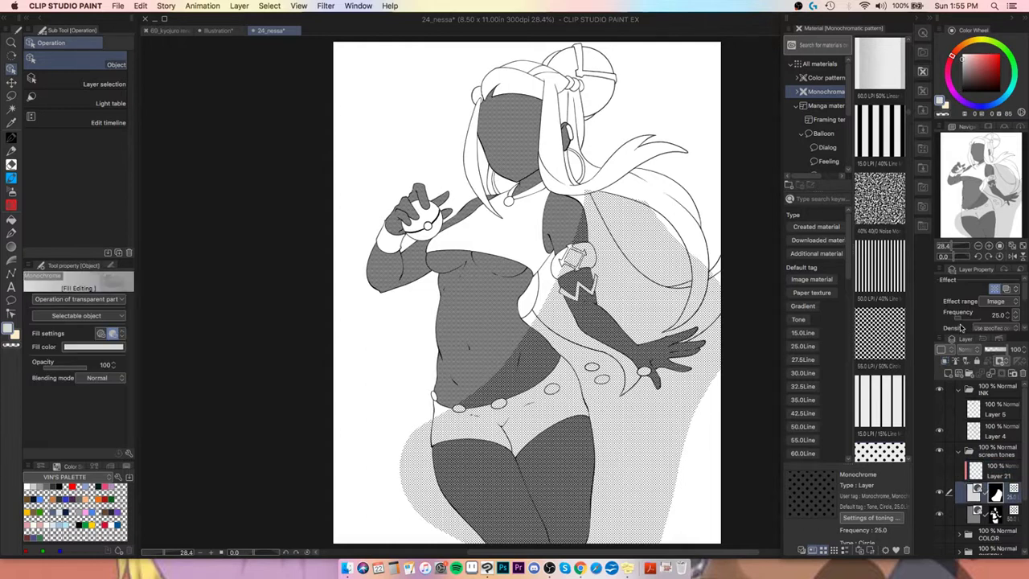
click(943, 367)
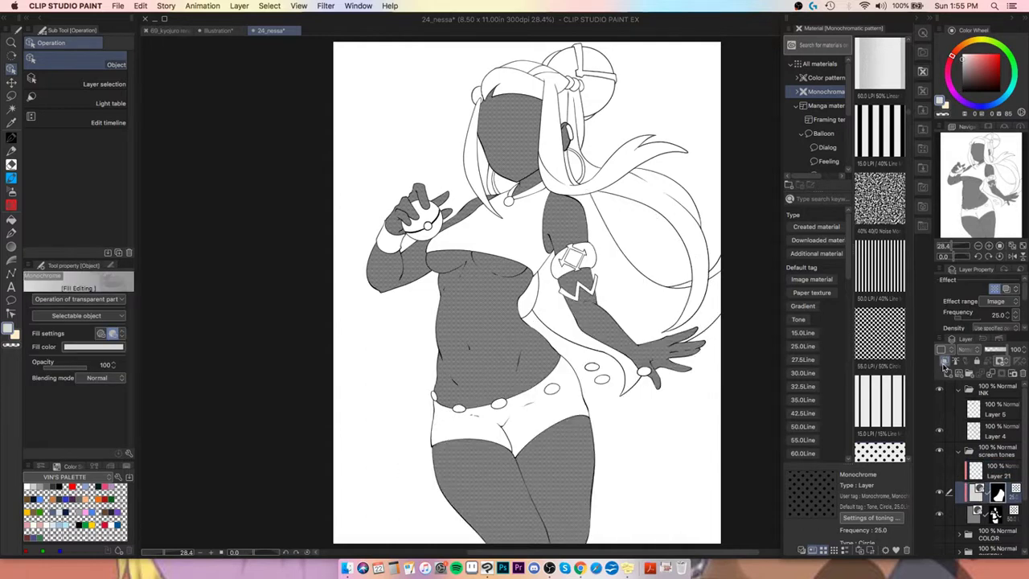
click(938, 493)
click(938, 493)
click(939, 494)
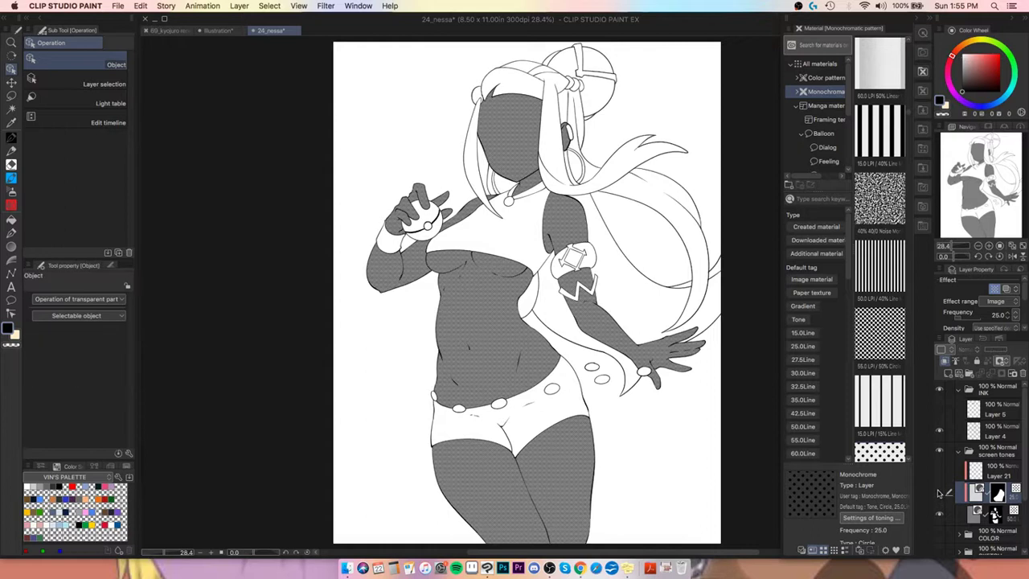
click(938, 494)
click(984, 434)
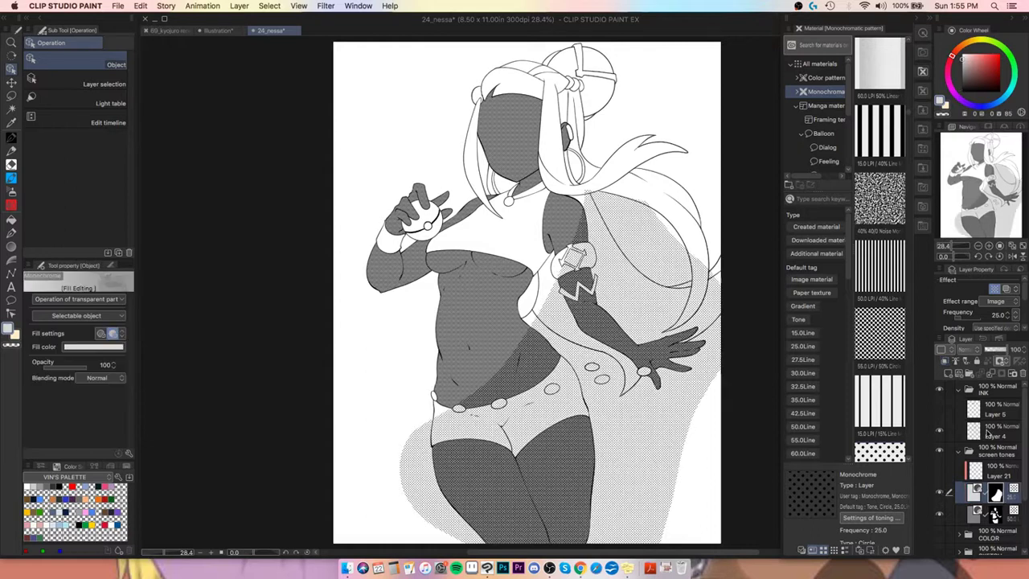
drag(973, 438, 971, 441)
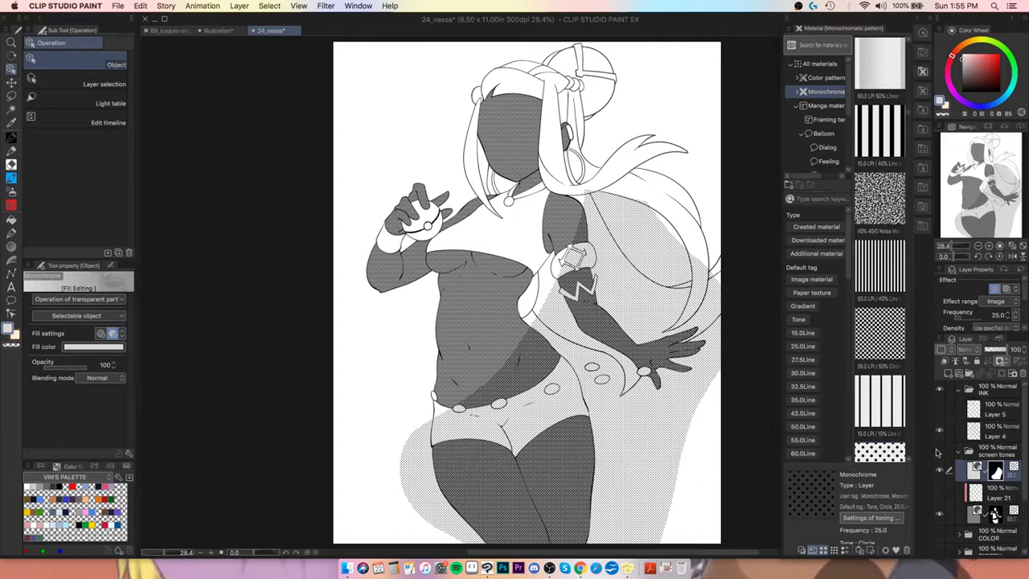
Step: Auto-select the area outside Nessa's figure, clear it from the dot tone, and deselect
click(939, 451)
key(w)
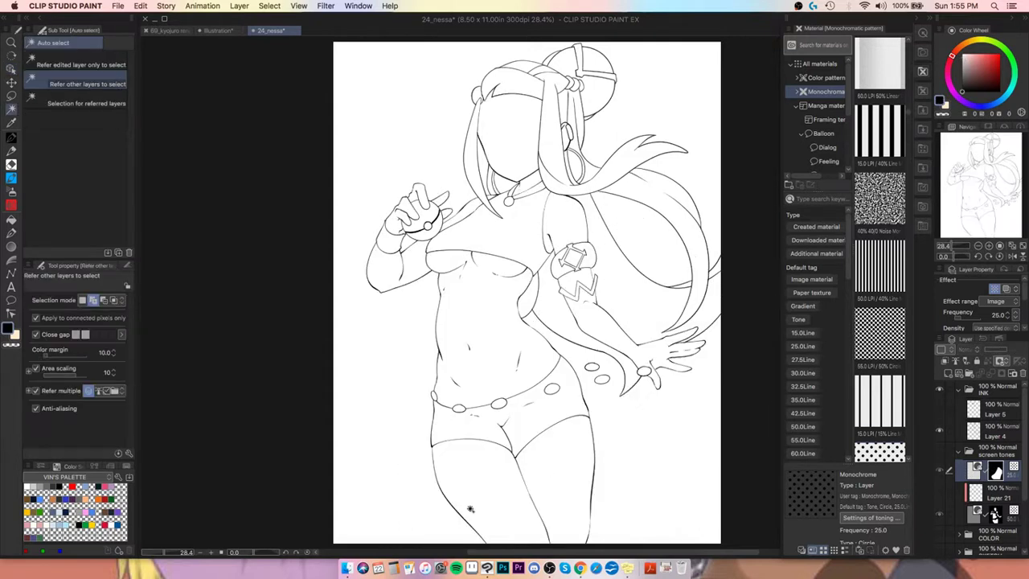
click(657, 461)
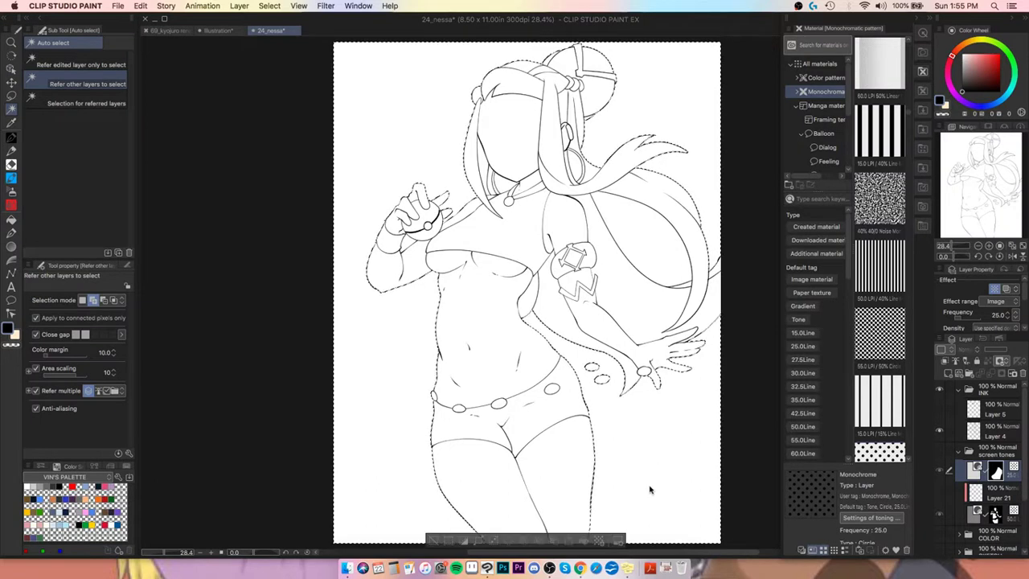
key(o)
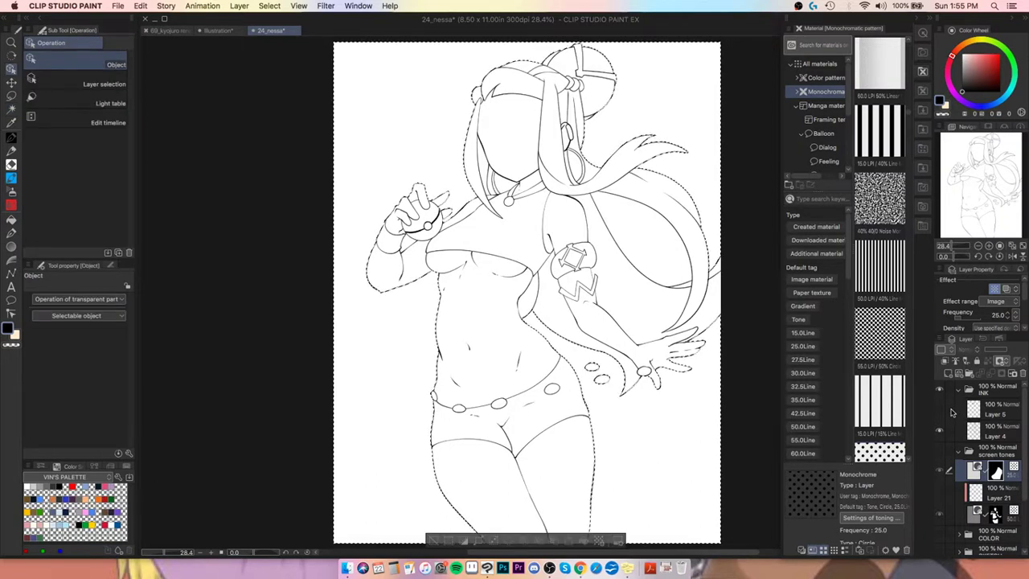
key(w)
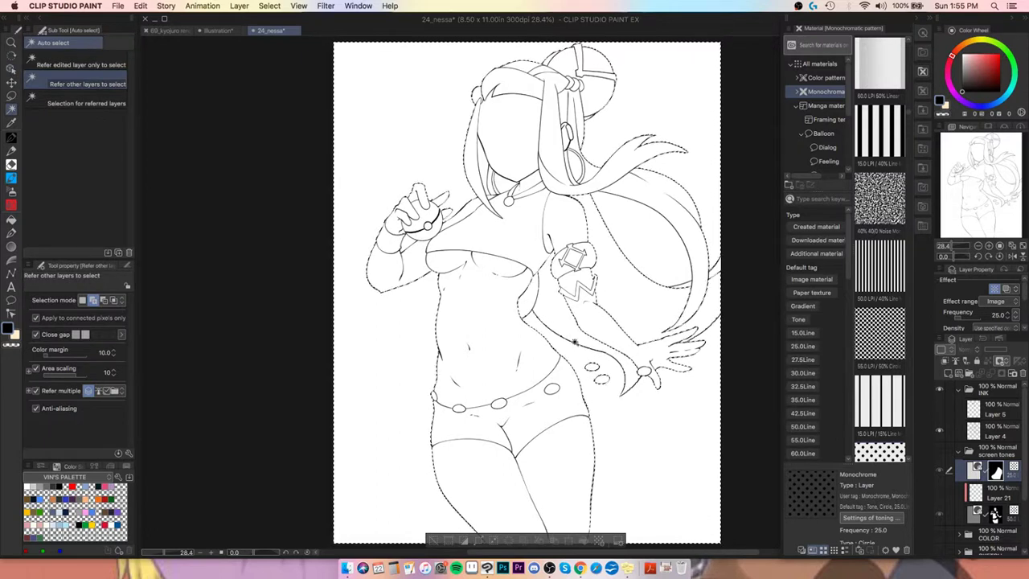
key(o)
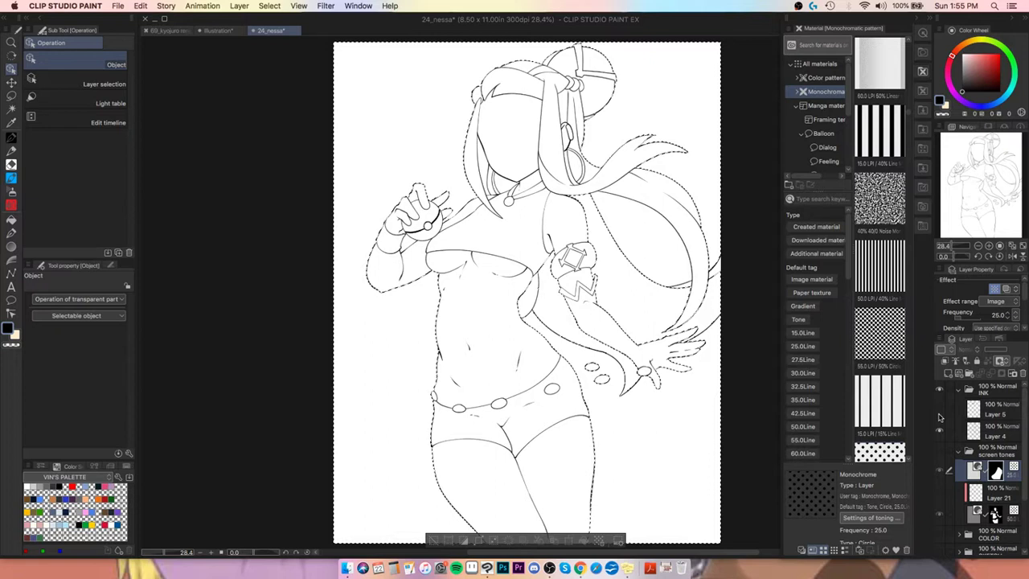
click(939, 453)
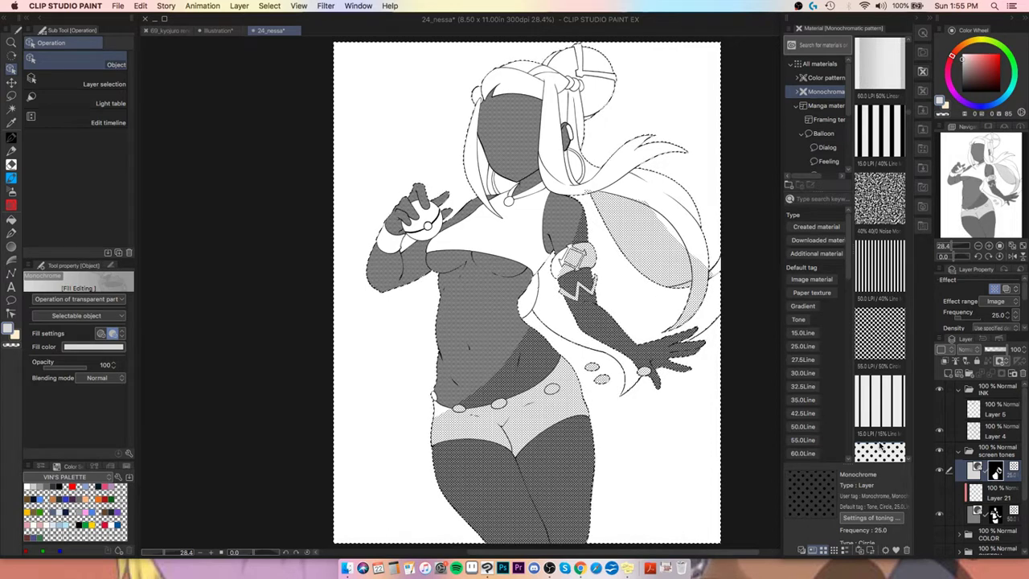
key(super+d)
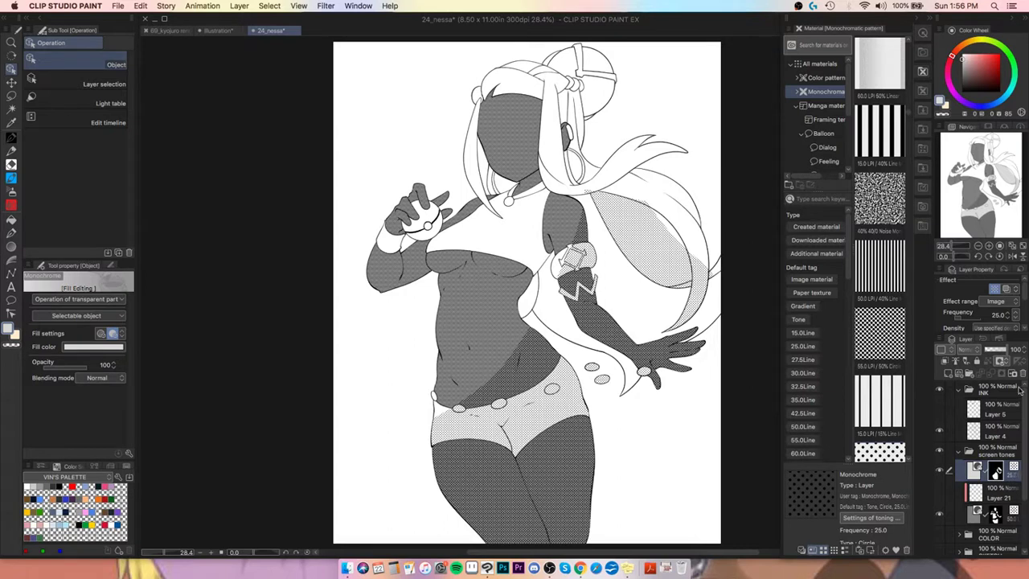
Step: Hide the hair and shorts tone and make Layer 21 a 60 LPI tone layer above it
click(939, 472)
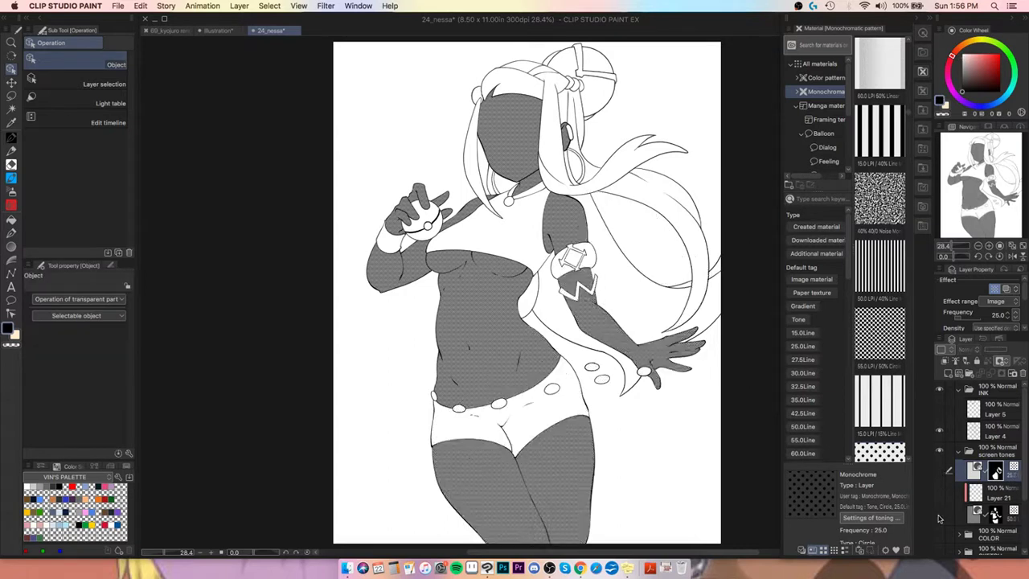
drag(1005, 494, 993, 469)
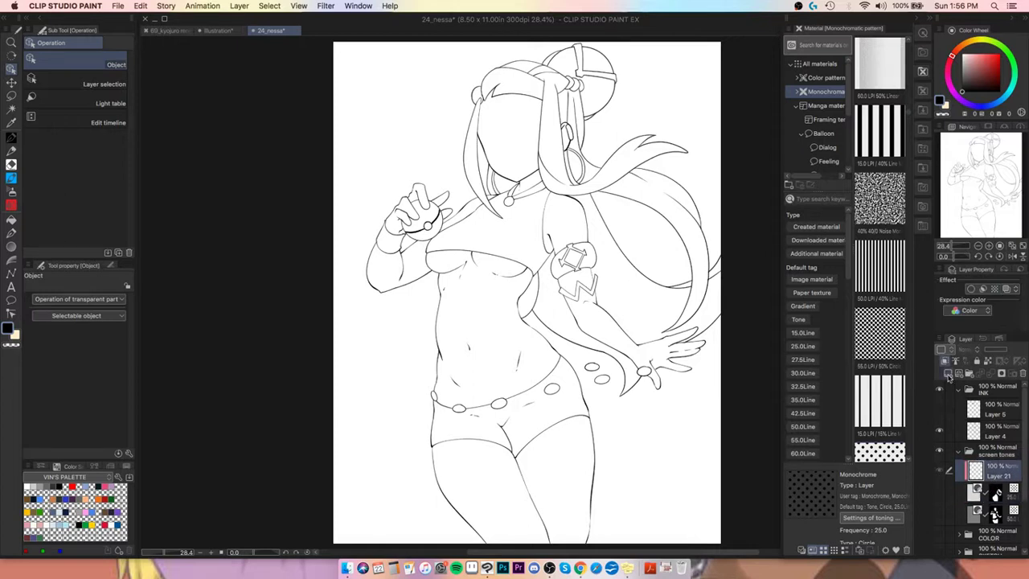
click(994, 290)
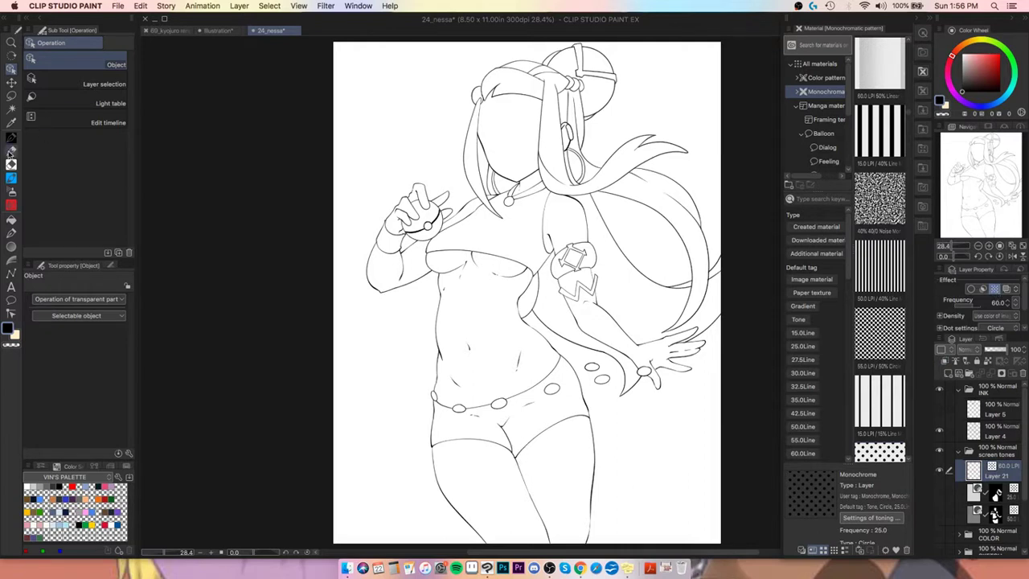
Step: Test a Blunt pen stroke on Layer 21, undo it, and add a layer mask
click(11, 137)
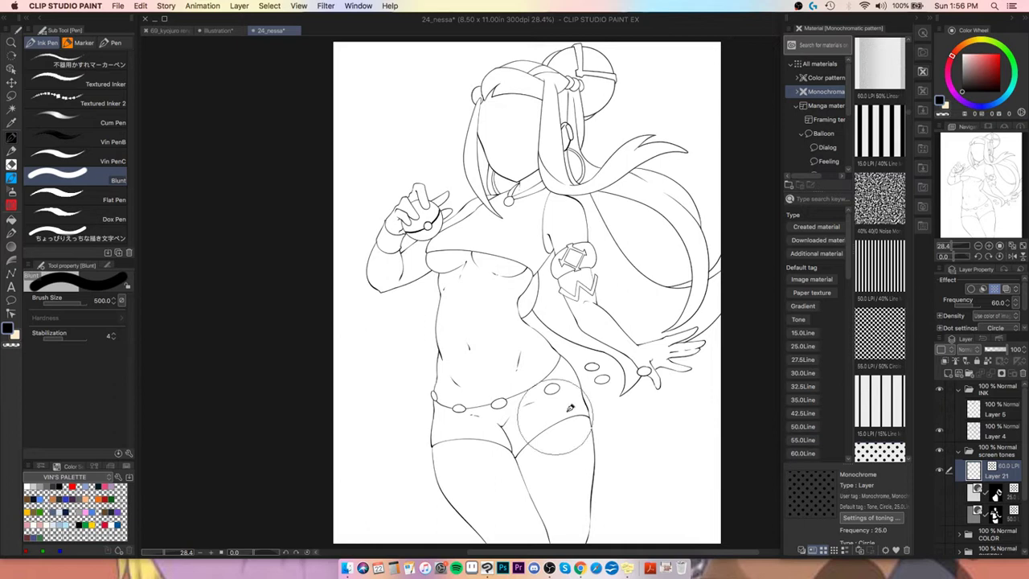
mouse_move(615, 371)
mouse_down()
mouse_move(507, 481)
mouse_move(459, 489)
mouse_up()
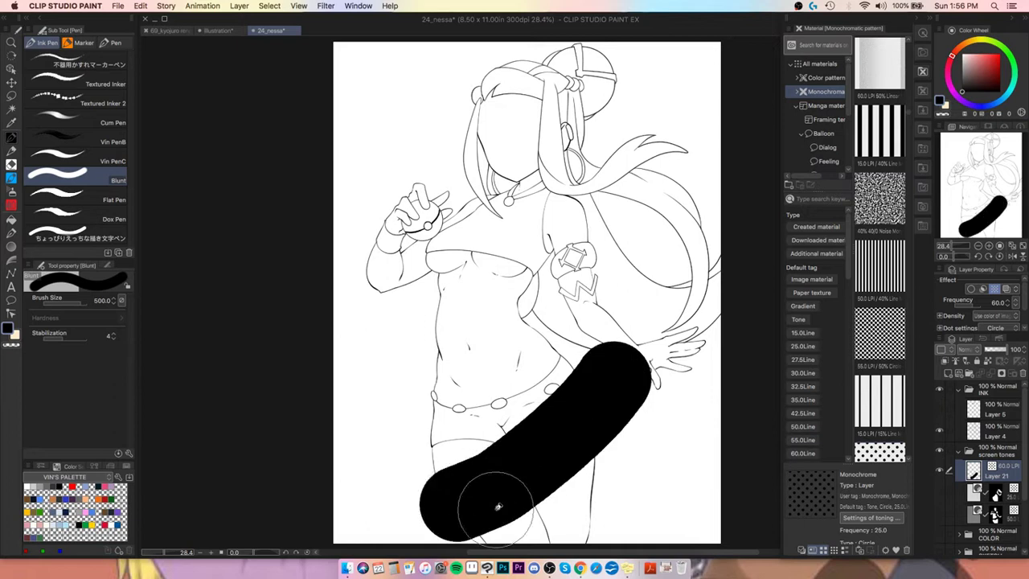
key(super+z)
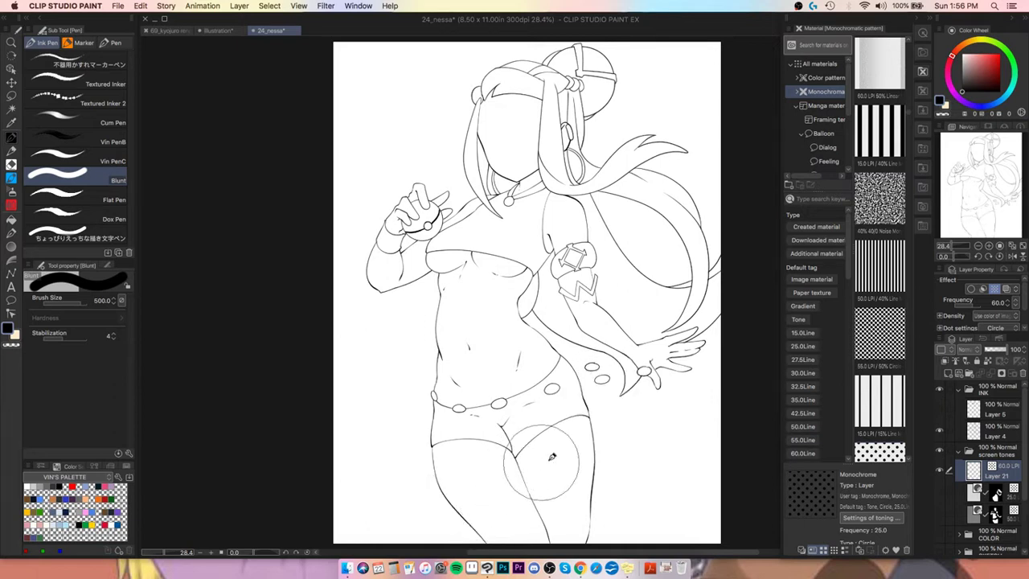
click(1000, 374)
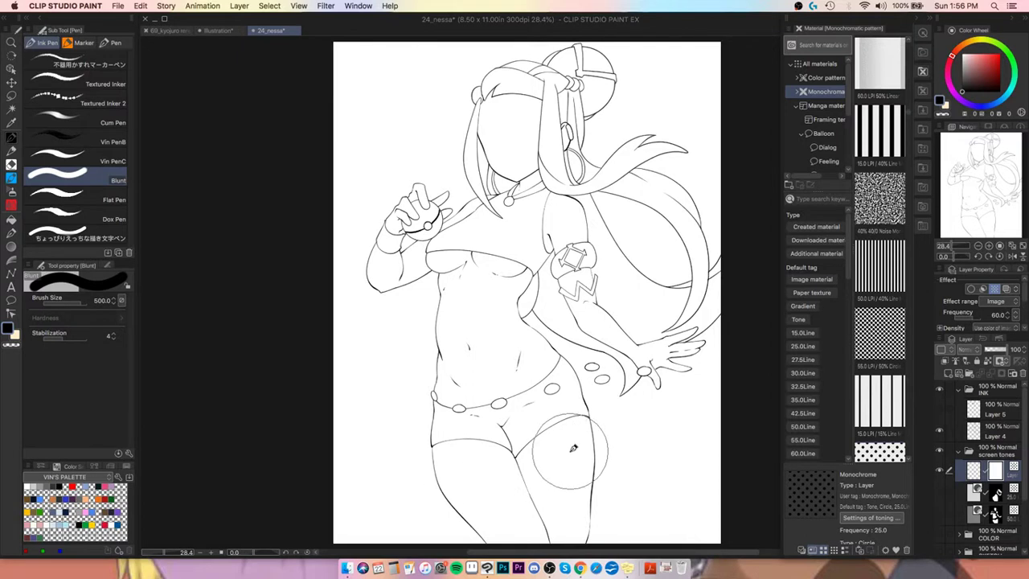
Step: Fill Layer 21's mask with white to hide it and apply the 55 LPI 50% Circle tone
key(x)
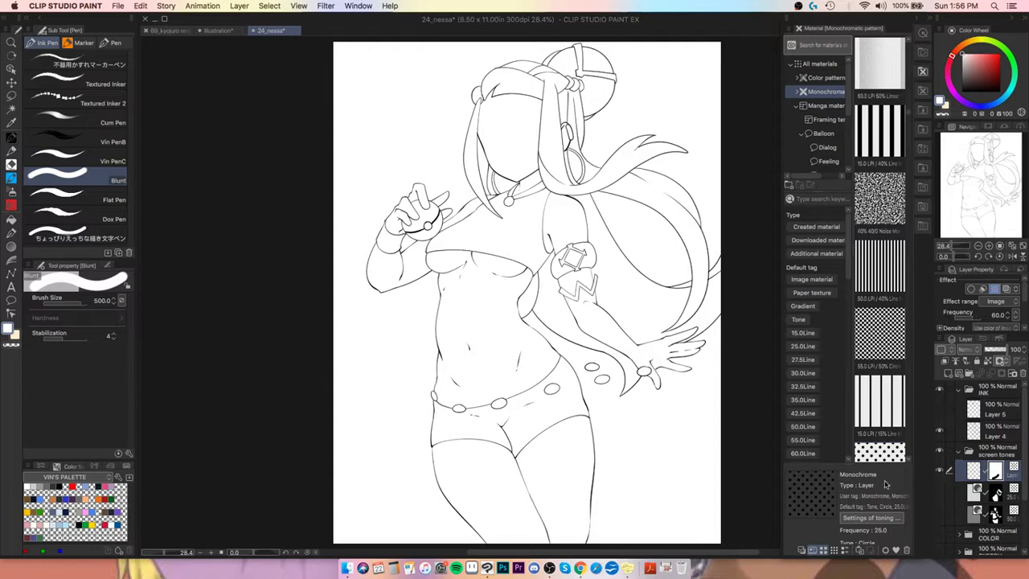
click(969, 476)
drag(879, 336, 995, 484)
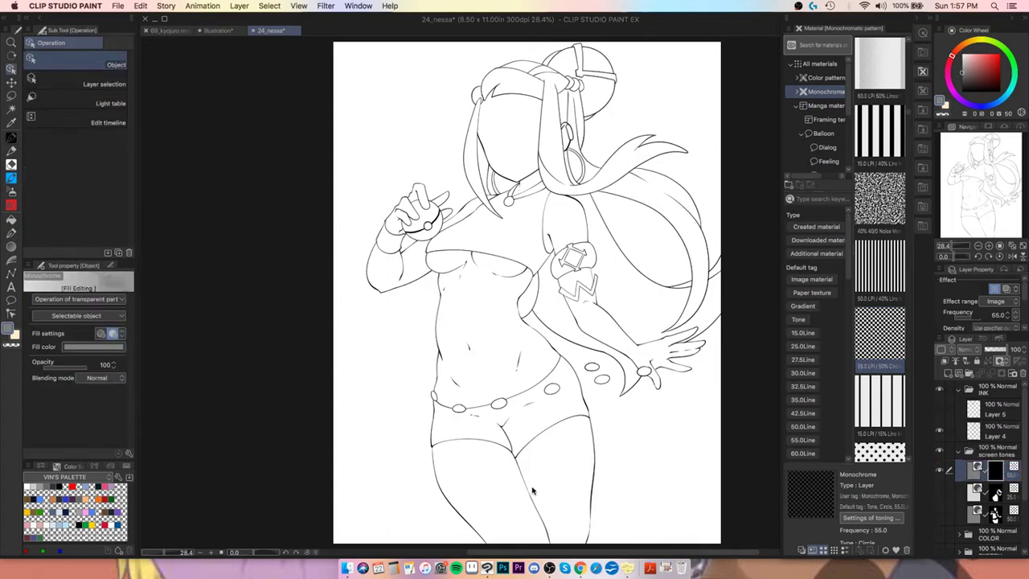
Step: Paint tone over the thighs with the blunt pen, undo it, and delete the layer mask
key(e)
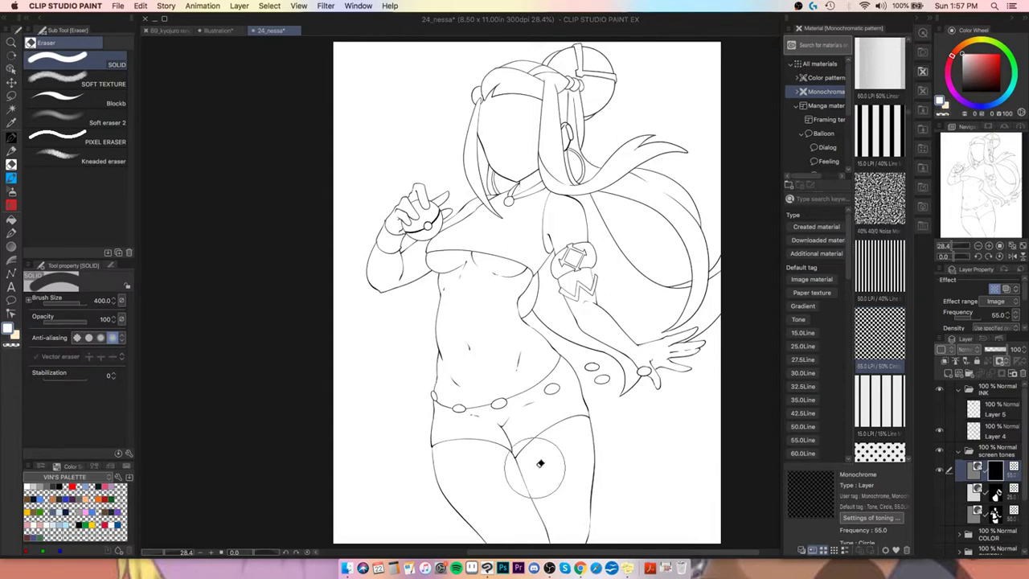
key(p)
mouse_move(566, 459)
mouse_down()
mouse_move(476, 482)
mouse_move(558, 479)
mouse_up()
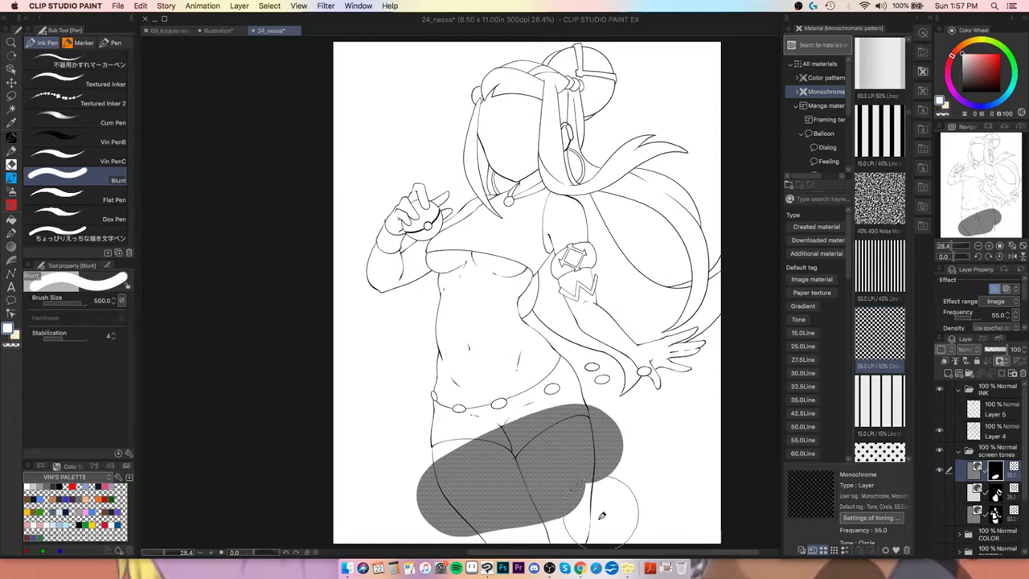
key(super+z)
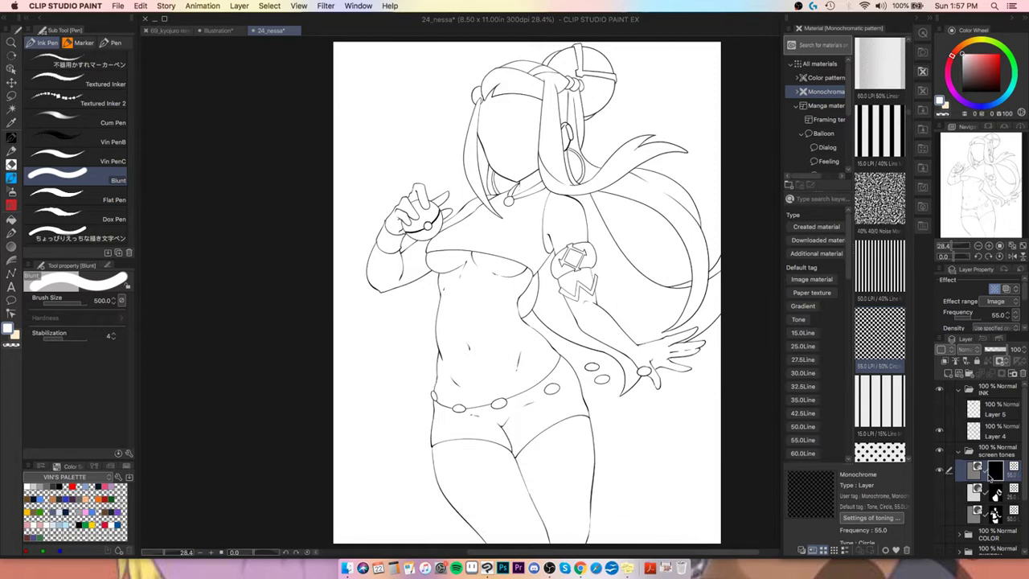
click(1022, 373)
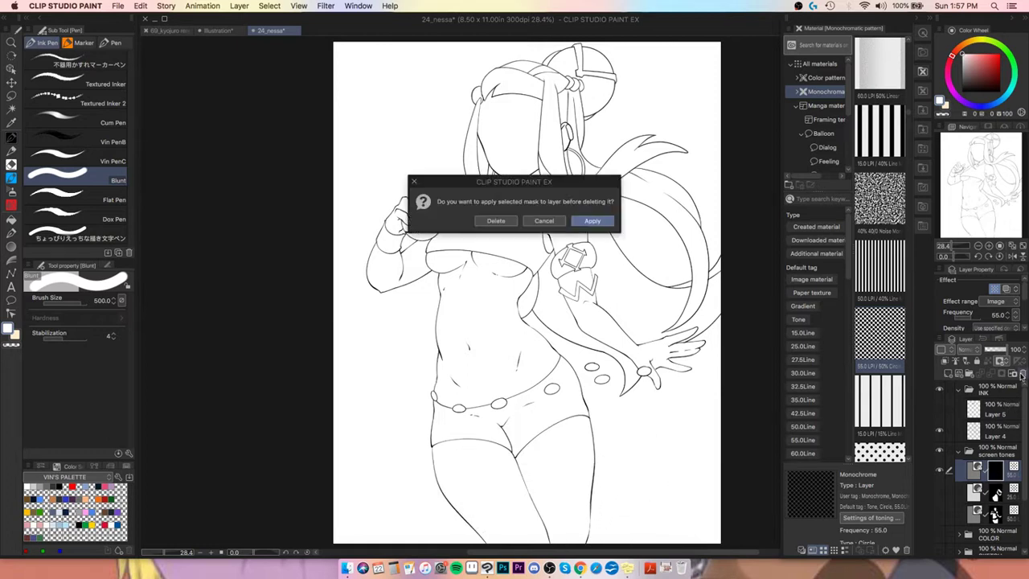
Step: Undo the mask deletion, add a new raster Layer 21 in the screen tones folder, and swap to black
click(501, 222)
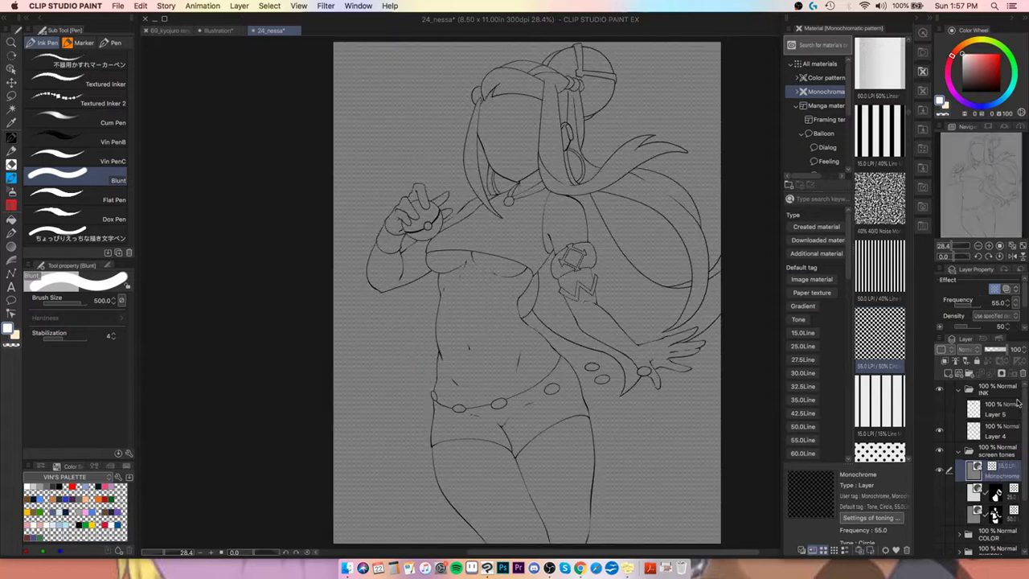
key(ctrl+z)
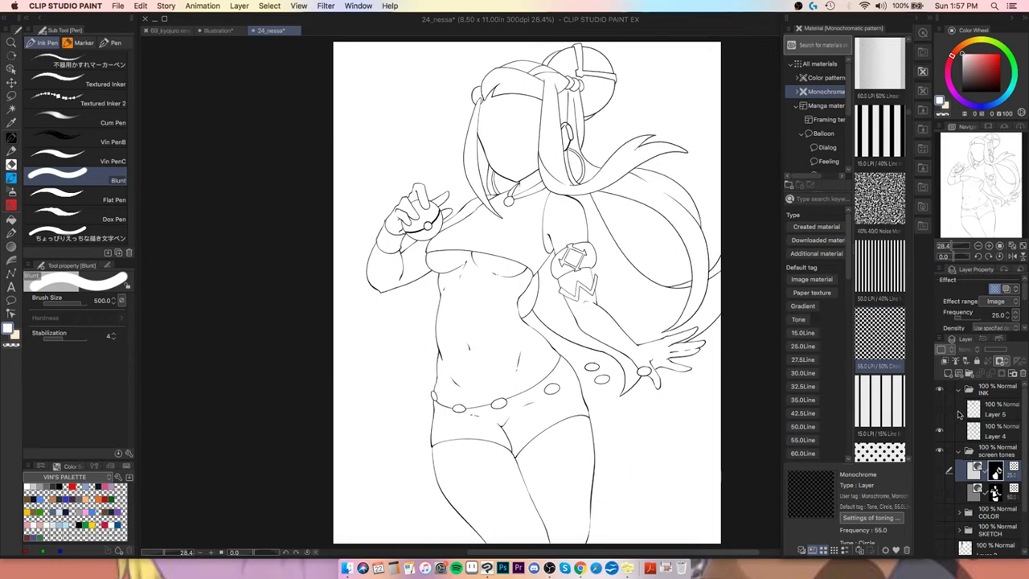
click(950, 376)
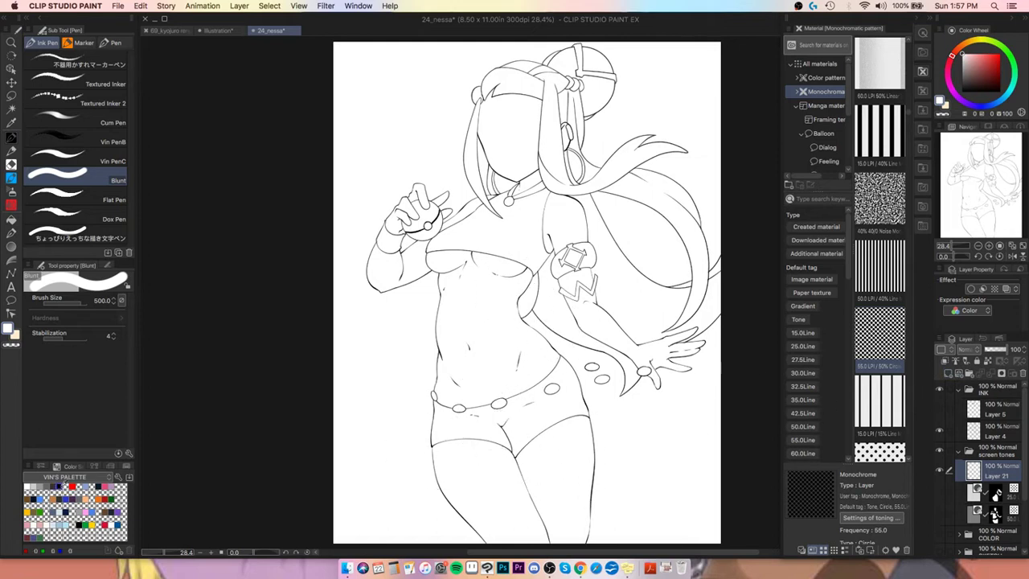
key(x)
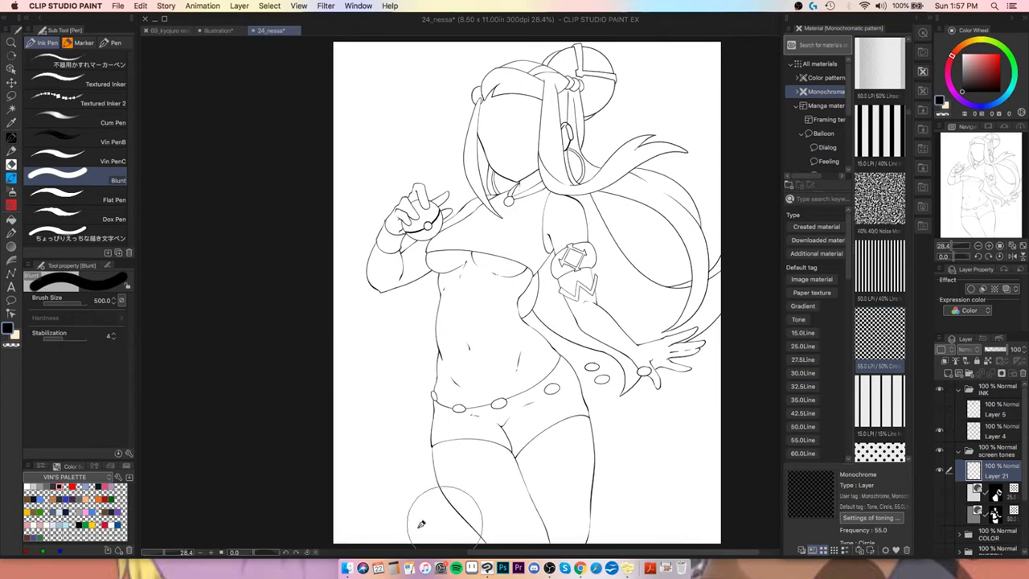
Step: Set Vin PenC to size 150, mask Layer 21, and apply the 55 LPI dot tone across the page
click(99, 165)
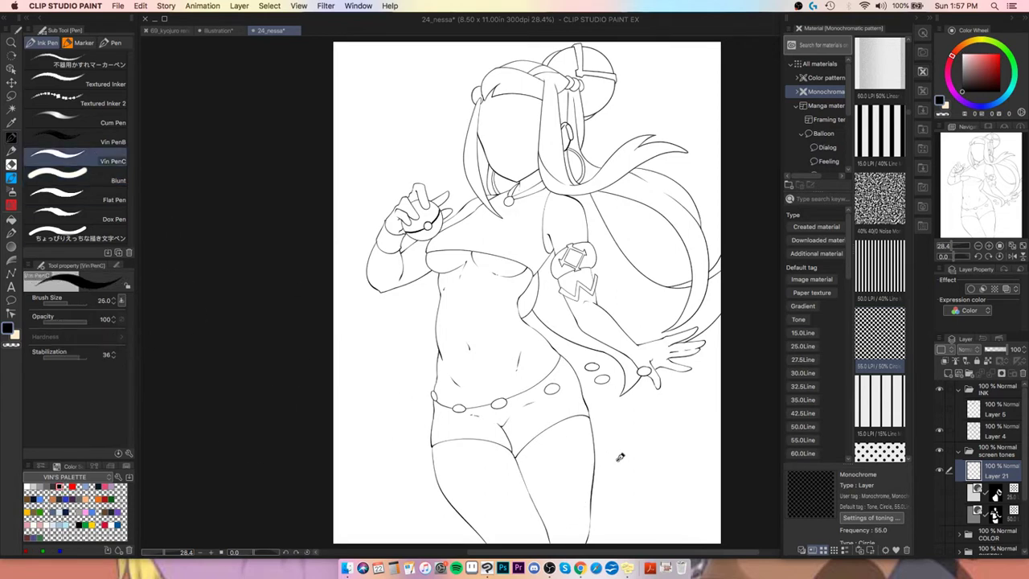
key(bracketright)
key(bracketright)
key(bracketright)
key(bracketright)
key(bracketright)
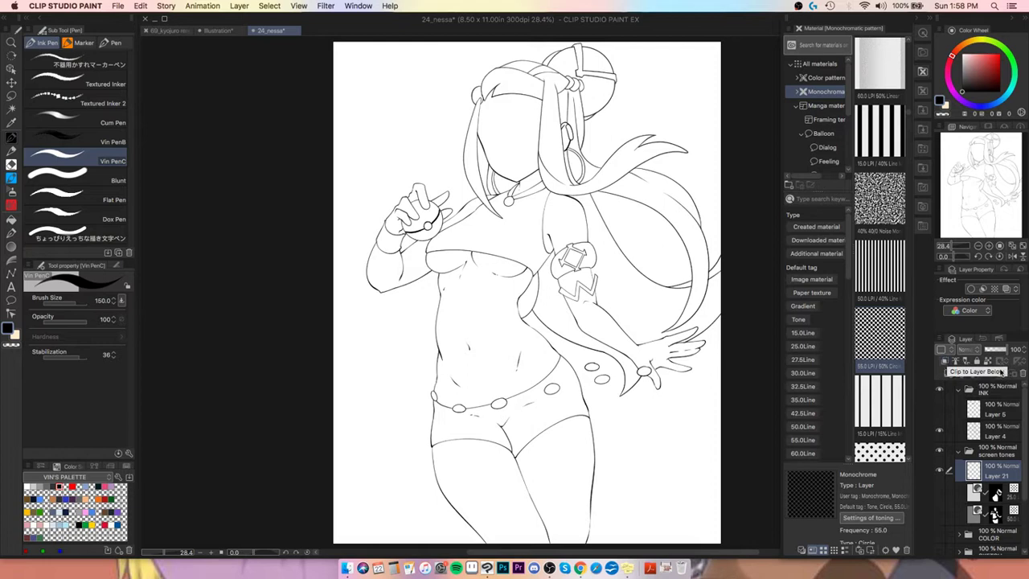
click(1000, 376)
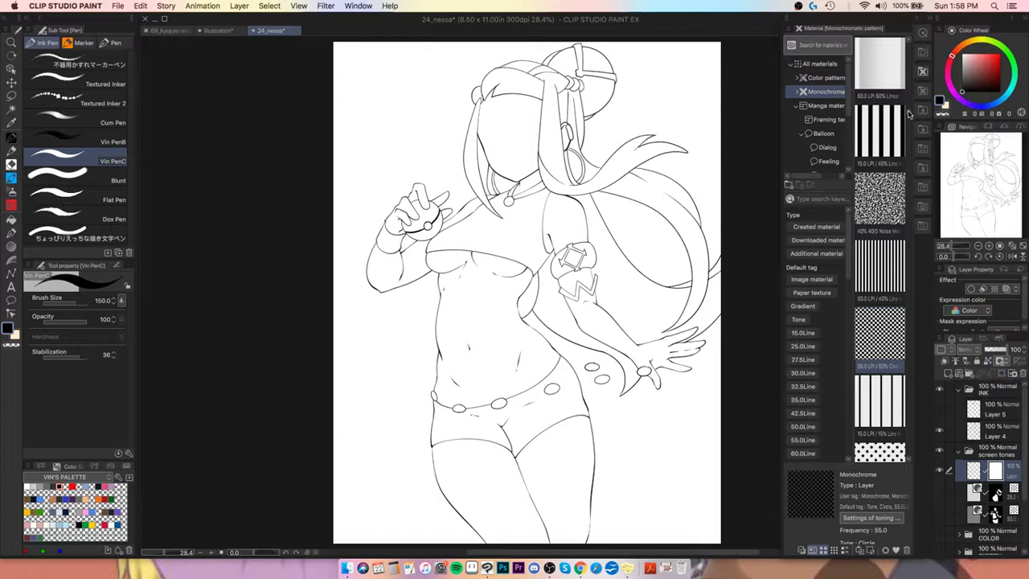
scroll(909, 116, down, 5)
scroll(909, 117, down, 5)
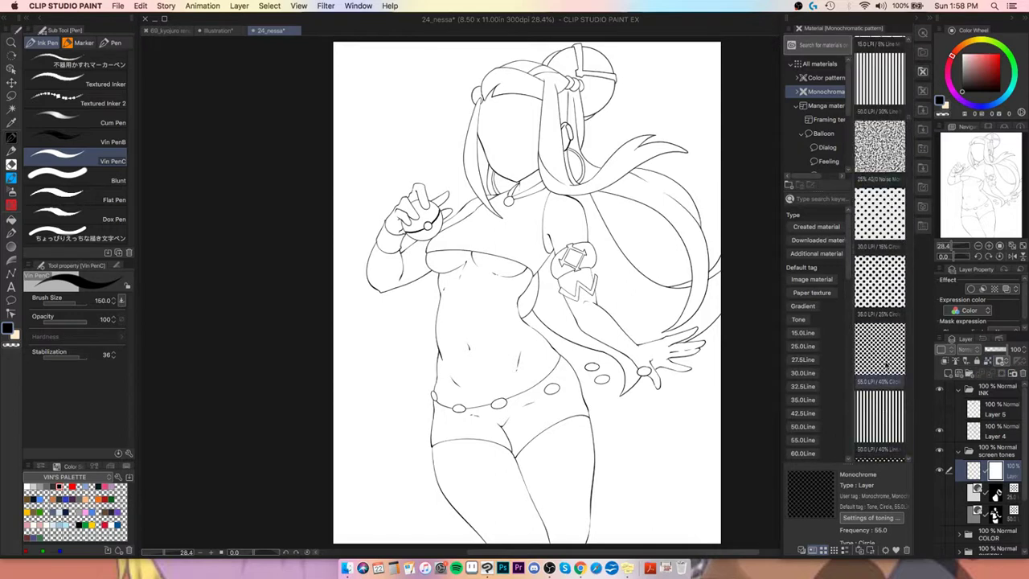
mouse_move(884, 363)
mouse_down()
mouse_move(952, 402)
mouse_move(997, 474)
mouse_up()
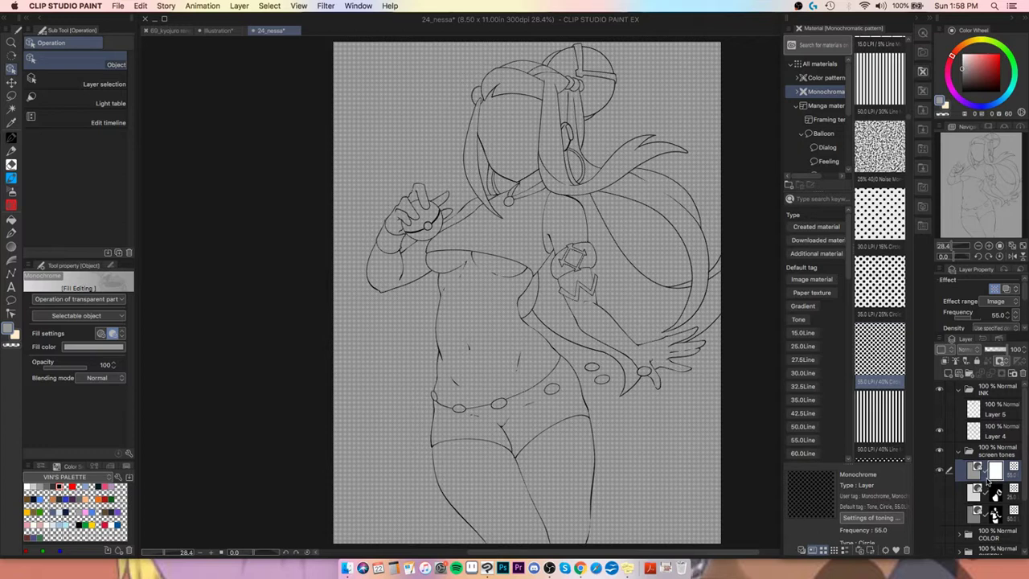
Step: Mask out the whole 55 LPI tone, pick black with the Pen, and zoom to 100% on the head
key(Delete)
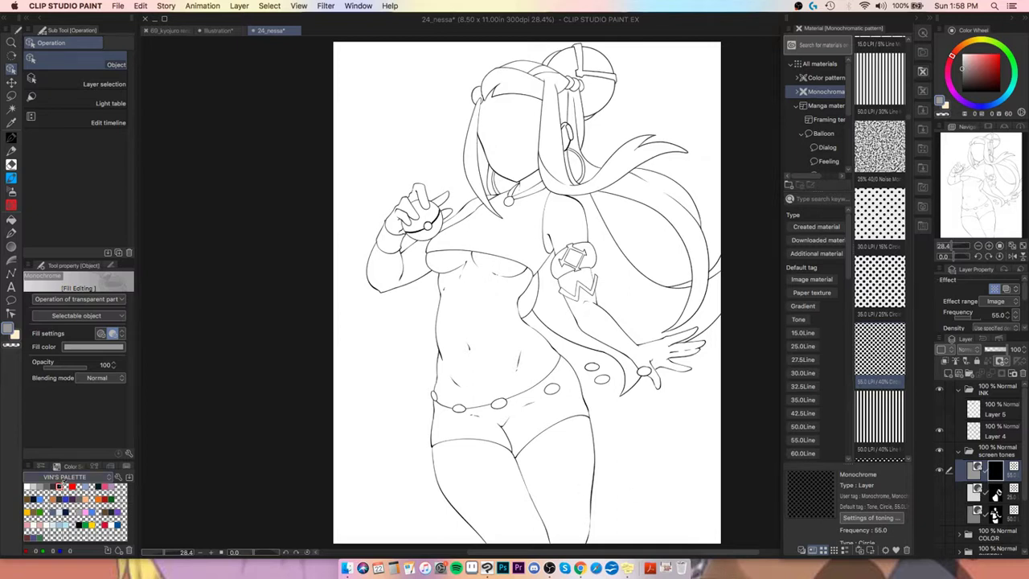
click(59, 486)
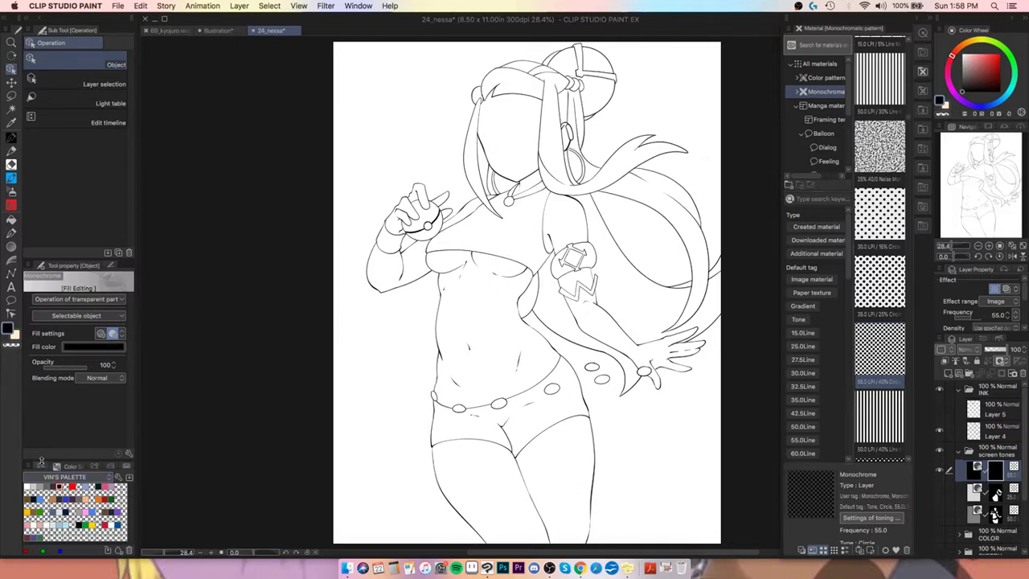
click(12, 138)
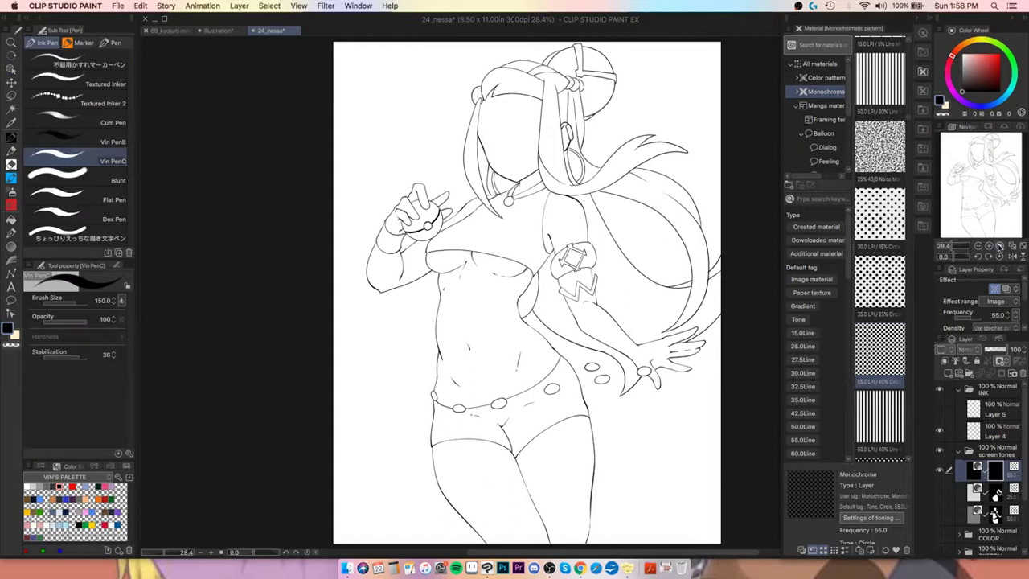
click(999, 246)
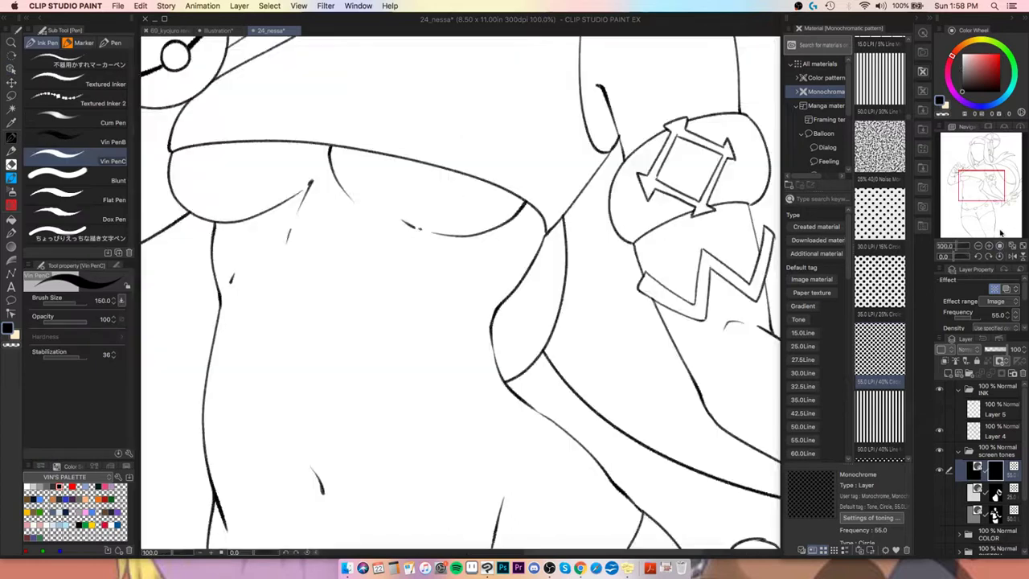
drag(981, 202, 973, 167)
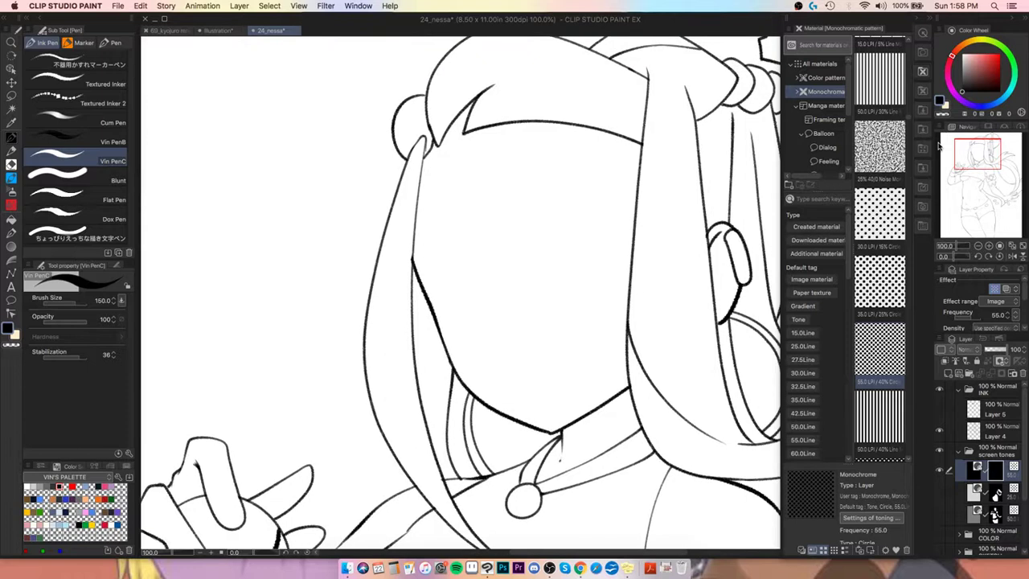
Step: Paint a thin size-50 dot-tone strip down the right face edge from hairline to chin
mouse_move(633, 128)
mouse_down()
mouse_move(629, 225)
mouse_move(611, 309)
mouse_move(581, 371)
mouse_move(523, 424)
mouse_up()
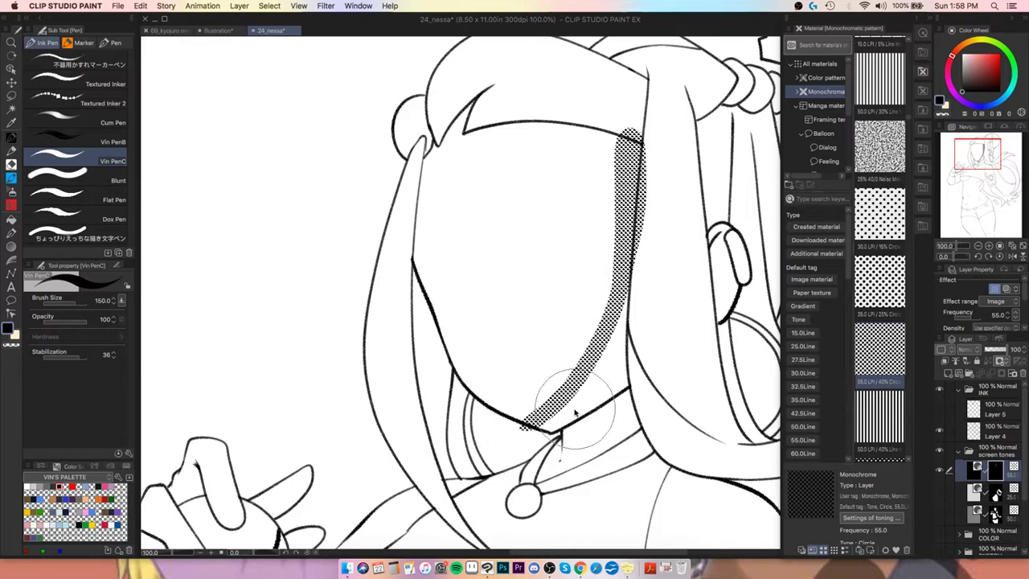
key(super+z)
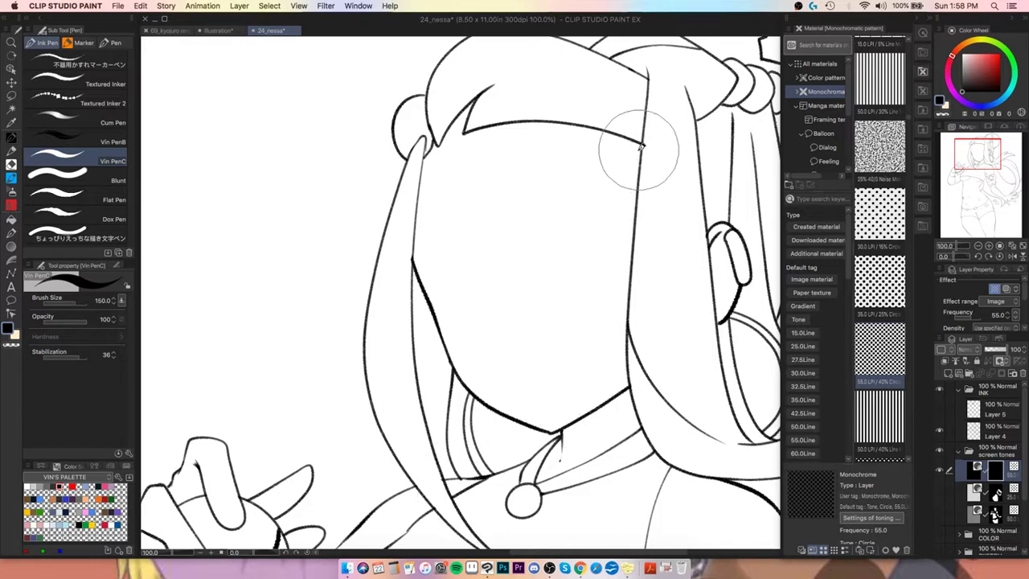
key(bracketleft)
key(bracketleft)
key(bracketleft)
key(bracketleft)
key(bracketleft)
key(bracketleft)
mouse_move(638, 147)
mouse_down()
mouse_move(599, 334)
mouse_move(568, 394)
mouse_move(504, 439)
mouse_up()
Step: Erase the tone tail near the chin and undo a stray long stroke across the face
key(e)
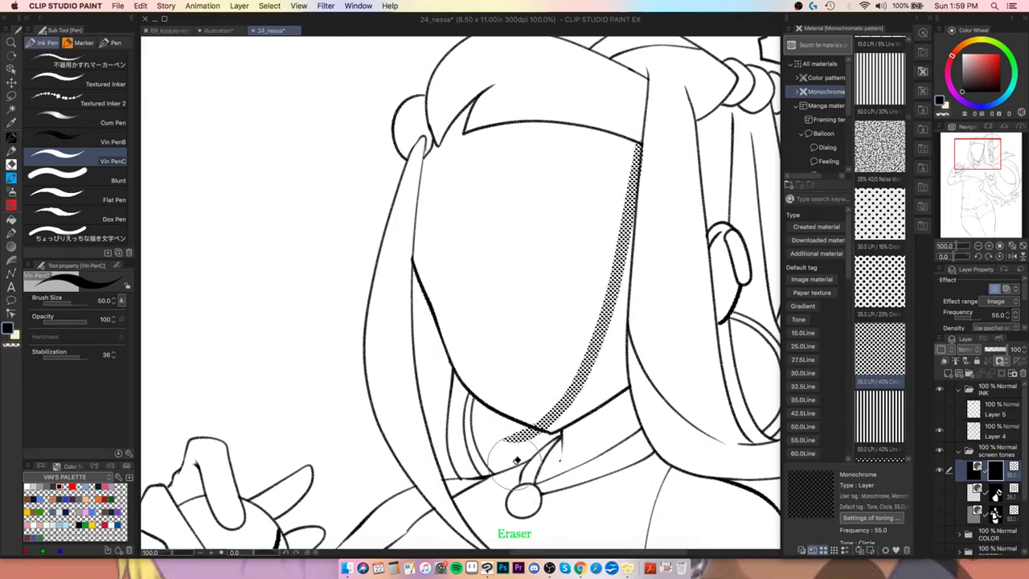
mouse_move(517, 459)
mouse_down()
mouse_move(517, 436)
mouse_move(539, 426)
mouse_up()
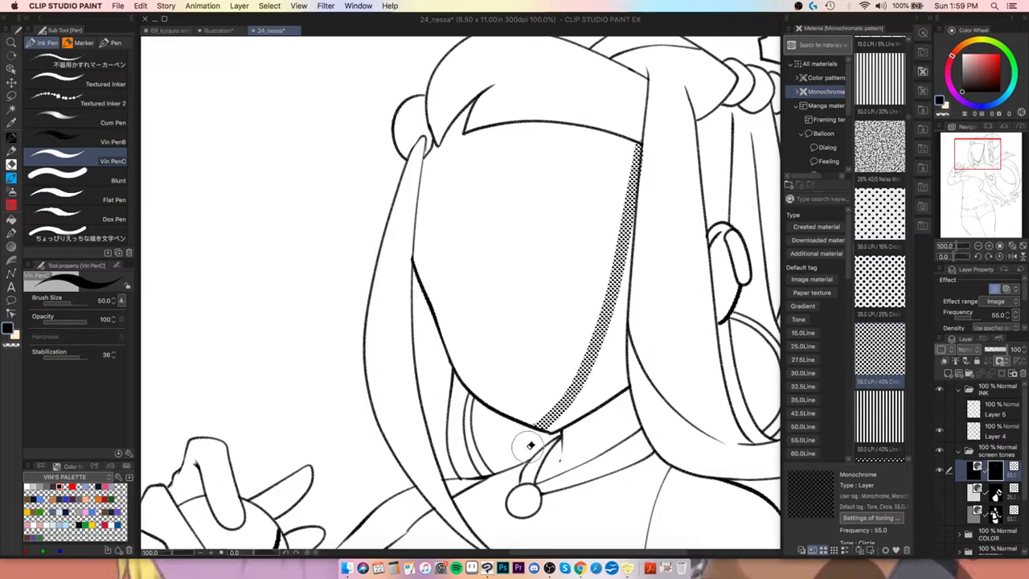
key(p)
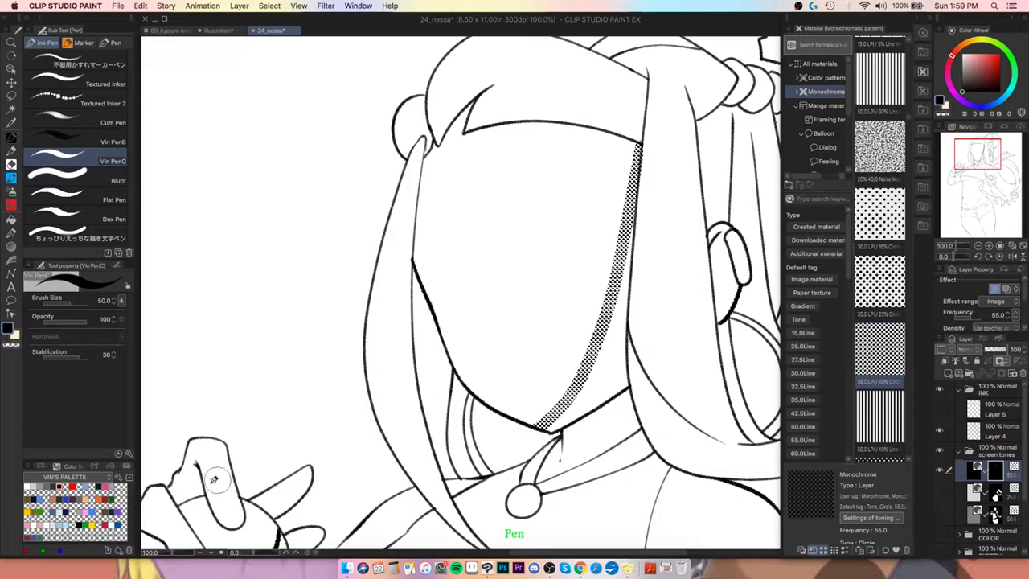
key(x)
mouse_move(547, 103)
mouse_down()
mouse_move(591, 161)
mouse_move(618, 329)
mouse_move(555, 492)
mouse_up()
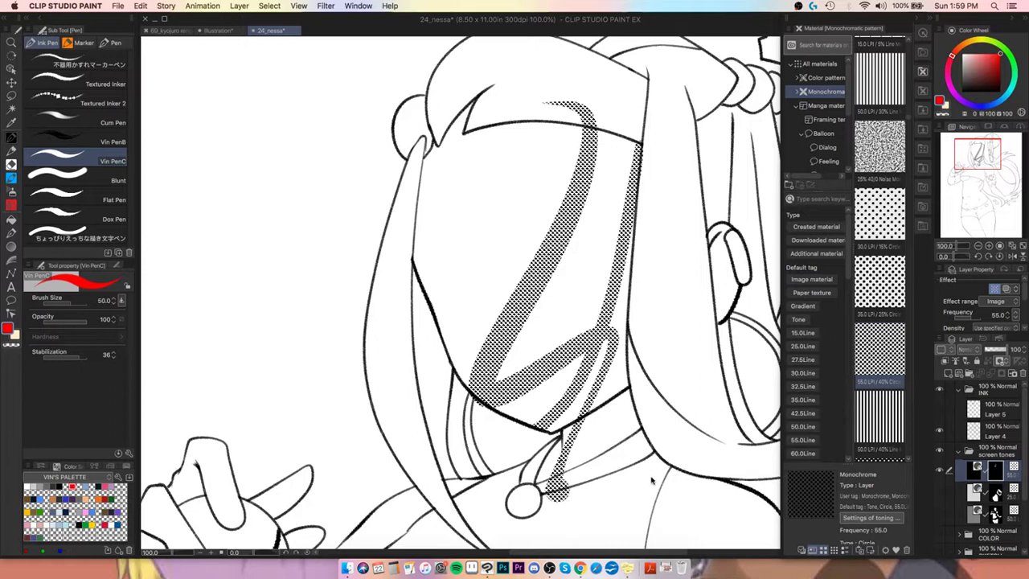
key(ctrl+z)
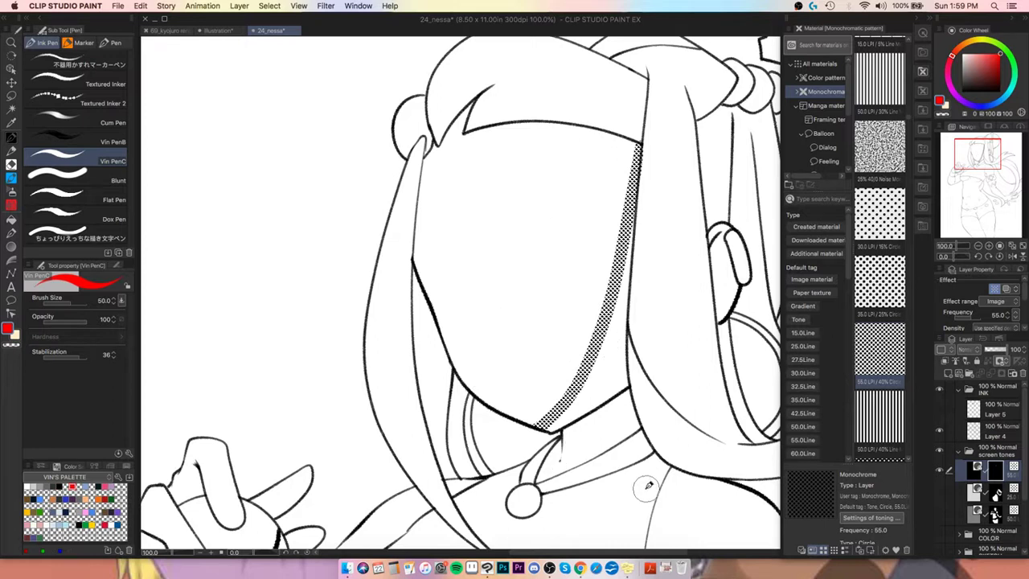
key(g)
key(g)
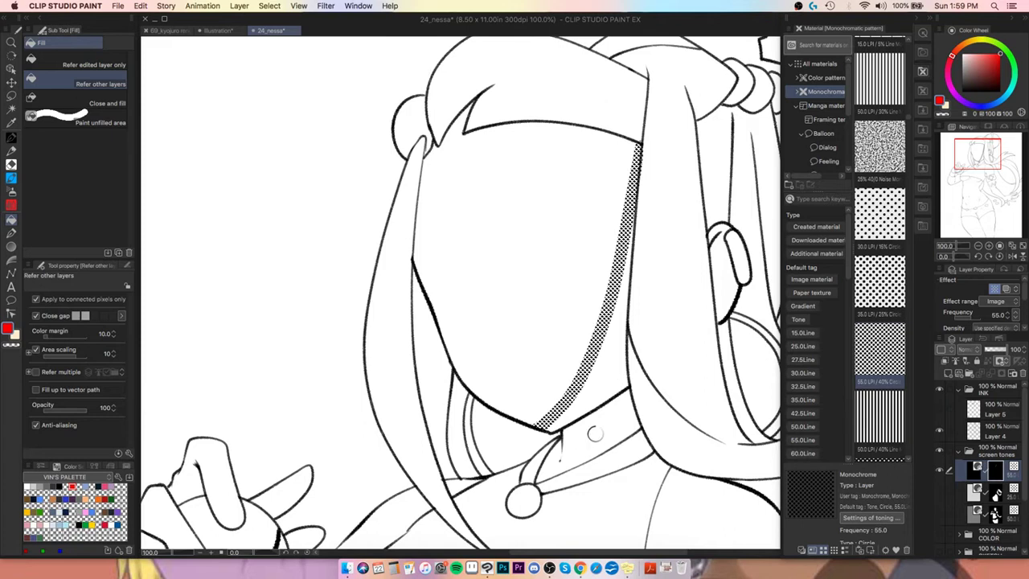
Step: Undo an accidental full-canvas tone fill, then paint tone along the chin and the neck's right edge
click(610, 434)
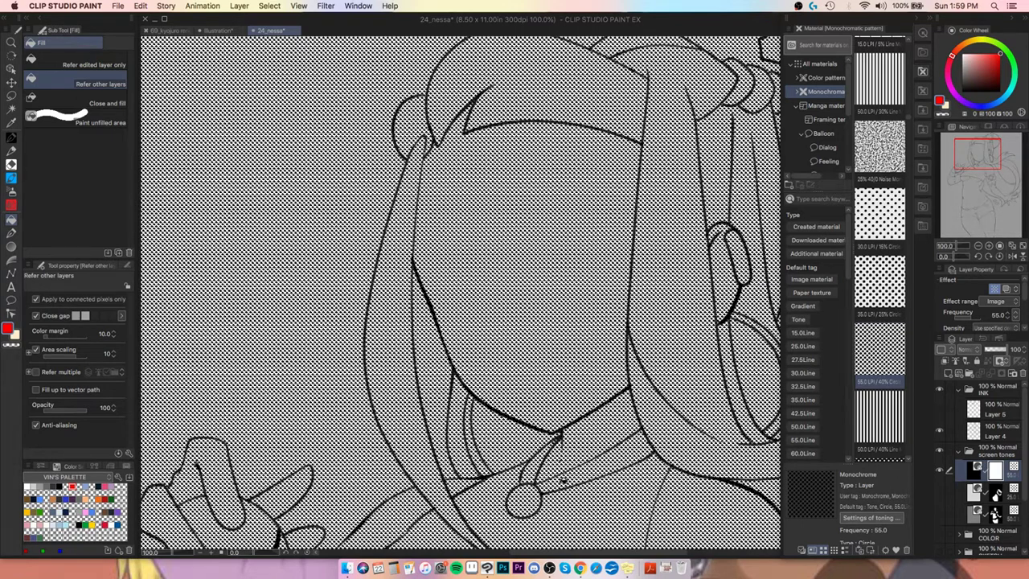
key(super+z)
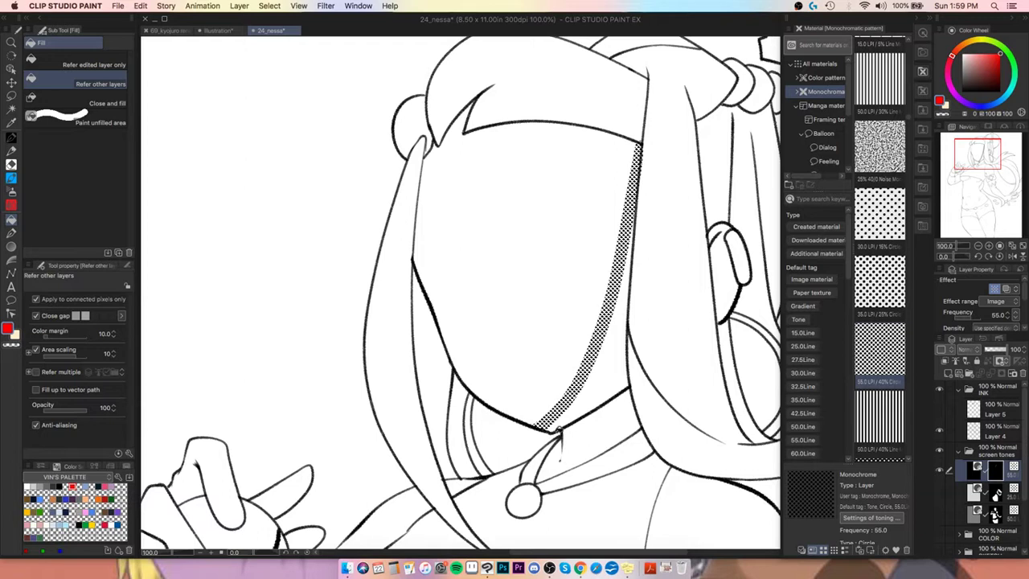
key(p)
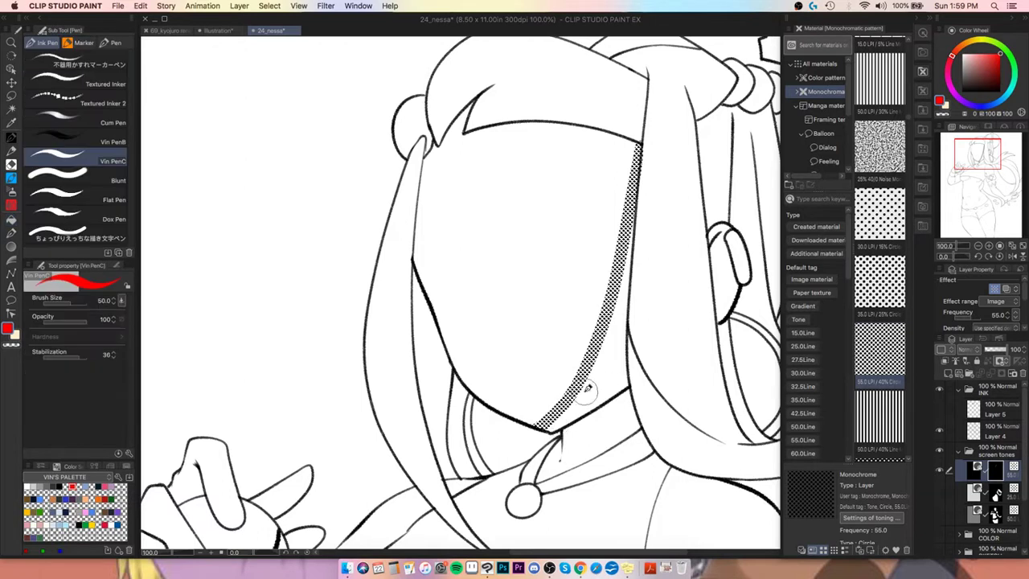
drag(543, 420, 633, 383)
mouse_move(629, 274)
mouse_down()
mouse_move(626, 393)
mouse_move(608, 362)
mouse_move(556, 432)
mouse_move(615, 317)
mouse_move(609, 387)
mouse_move(596, 378)
mouse_move(621, 309)
mouse_move(599, 378)
mouse_move(635, 362)
mouse_up()
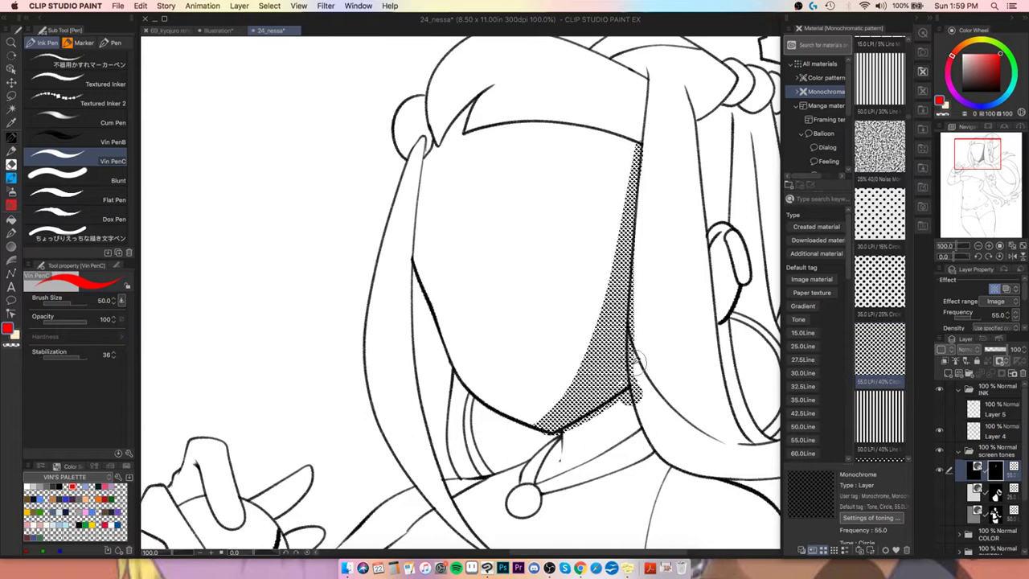
Step: Erase tone spilling past the neck's right line, then toggle the full-figure tone layer to check
key(e)
mouse_move(657, 265)
mouse_down()
mouse_move(649, 248)
mouse_move(651, 394)
mouse_move(574, 453)
mouse_move(533, 442)
mouse_move(551, 425)
mouse_move(639, 402)
mouse_up()
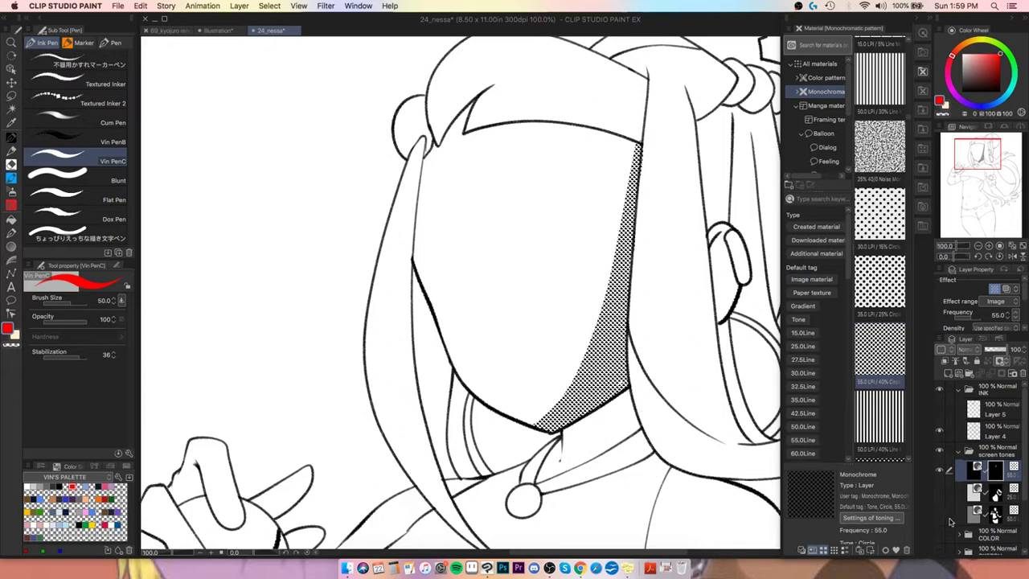
click(940, 514)
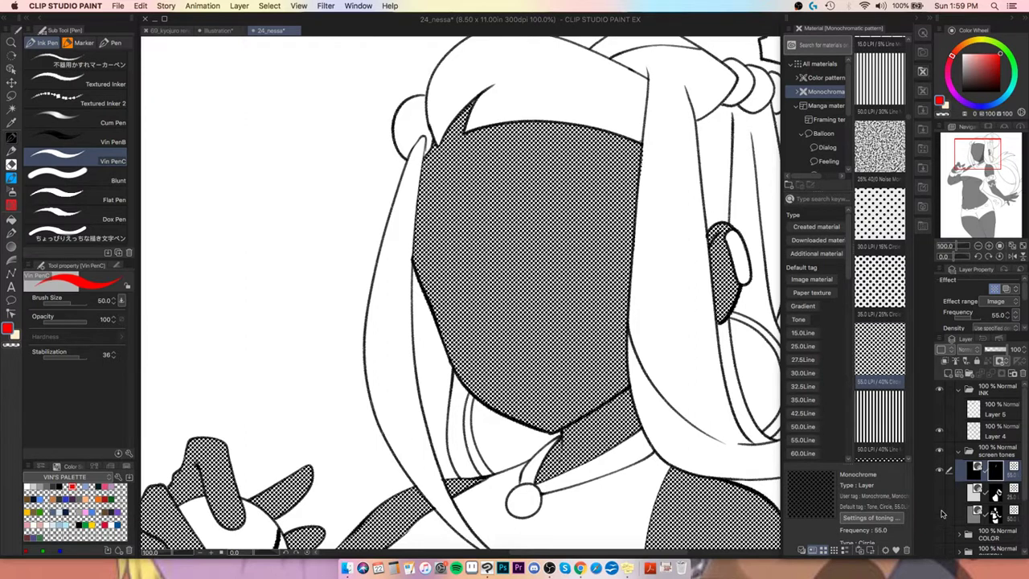
click(939, 513)
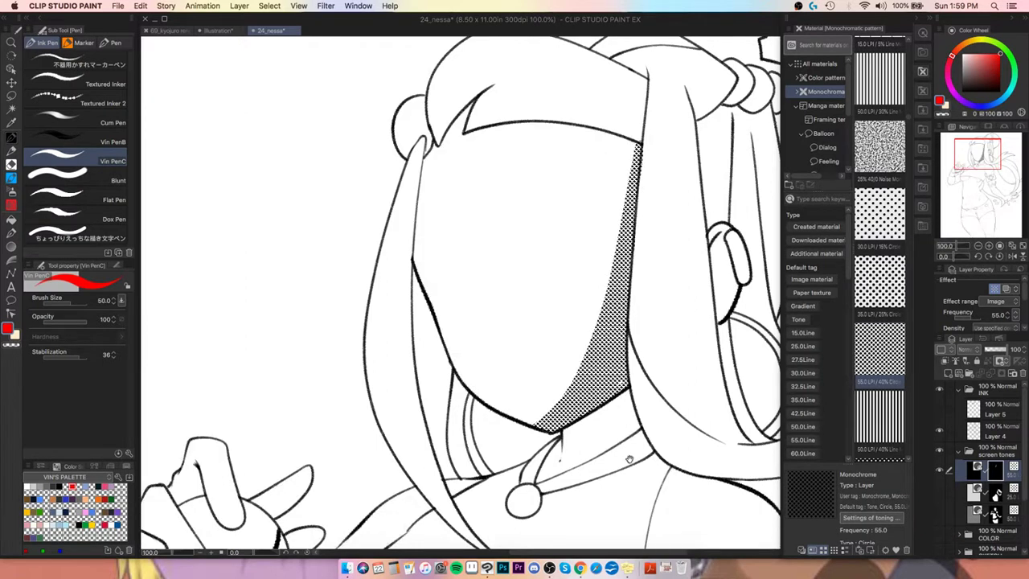
Step: Show the eyes and brows on Layer 5 and zoom in on the upper face
drag(630, 458, 579, 367)
click(938, 411)
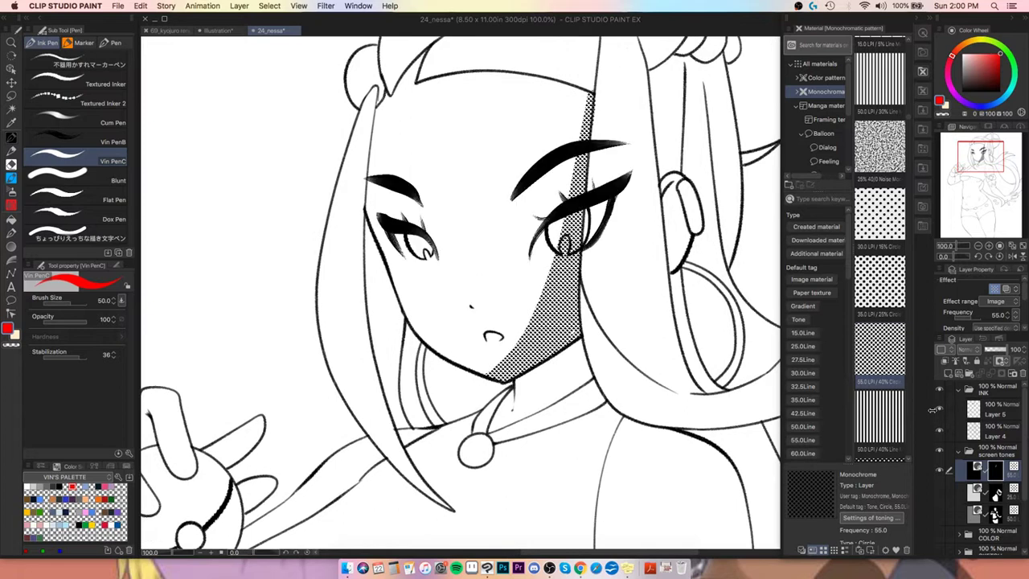
scroll(574, 321, up, 5)
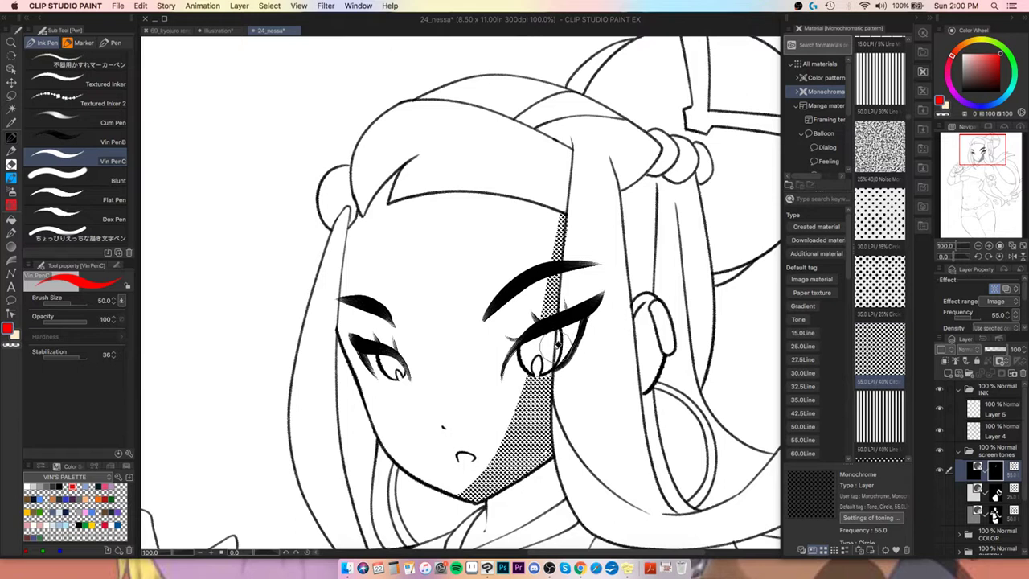
Step: Ink a line along the right iris and paint tone dots into the left eye's iris
key(p)
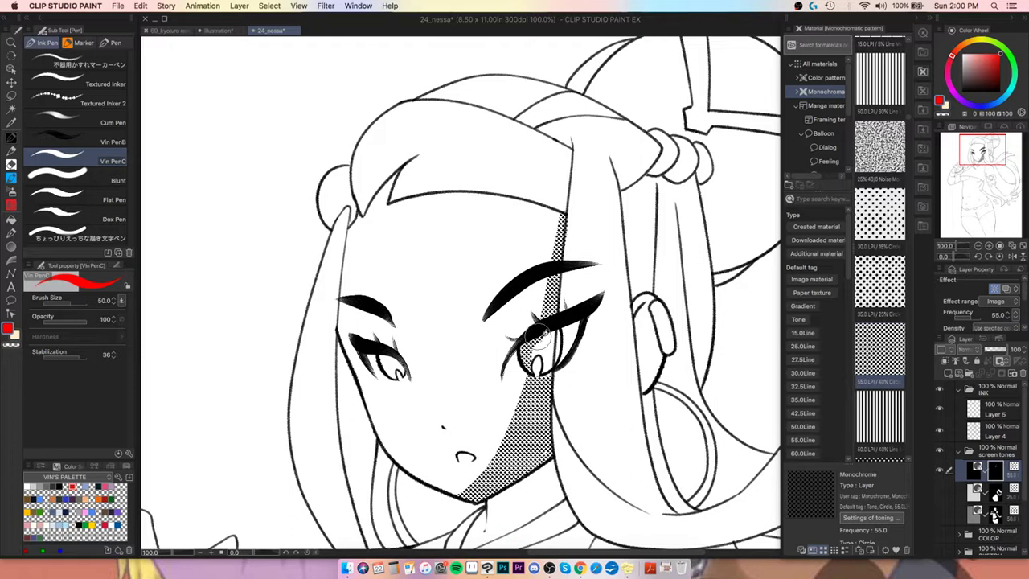
mouse_move(539, 338)
mouse_down()
mouse_move(555, 341)
mouse_move(555, 371)
mouse_up()
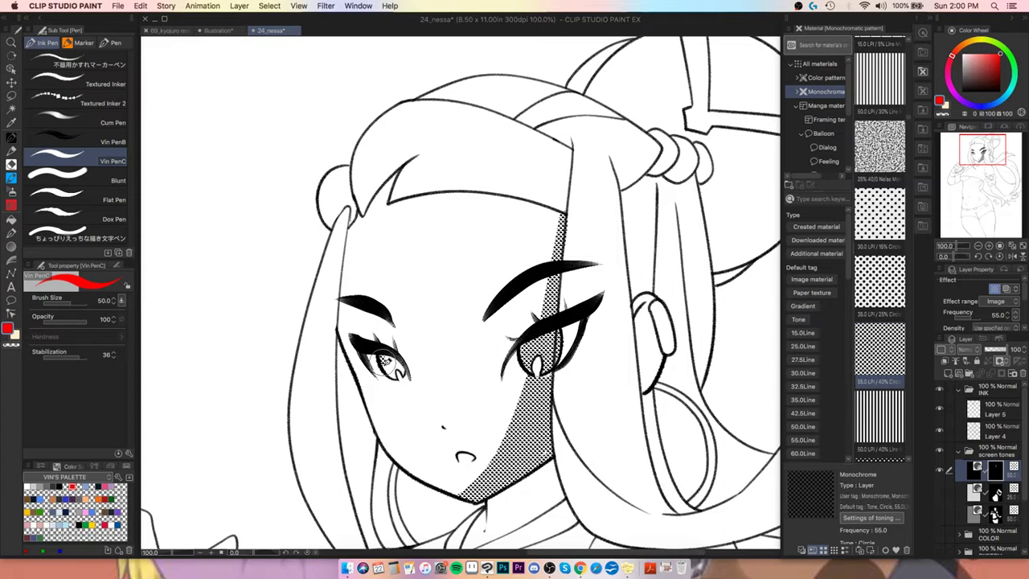
mouse_move(388, 363)
mouse_down()
mouse_move(397, 376)
mouse_move(386, 354)
mouse_move(401, 363)
mouse_up()
key(e)
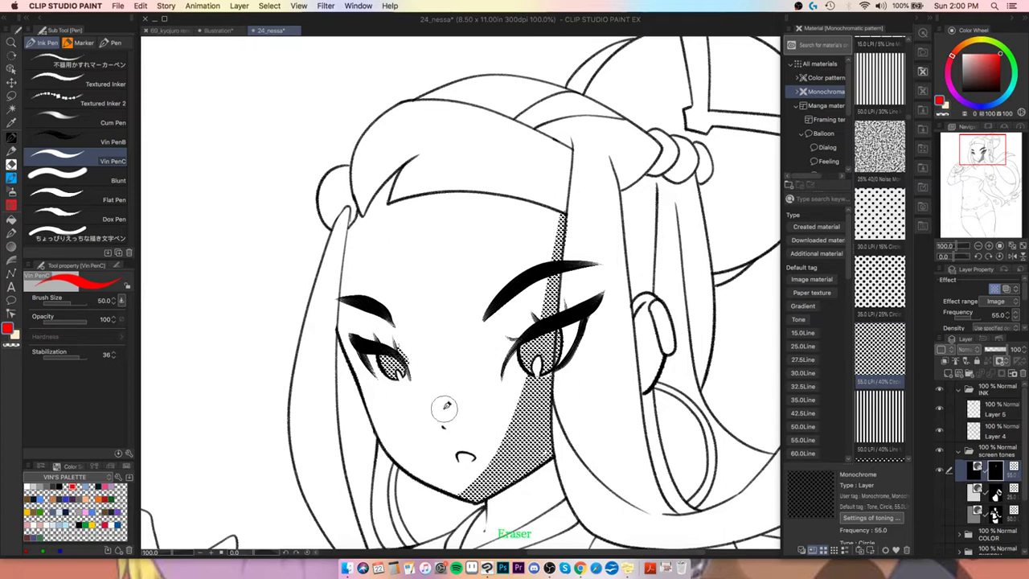
key(p)
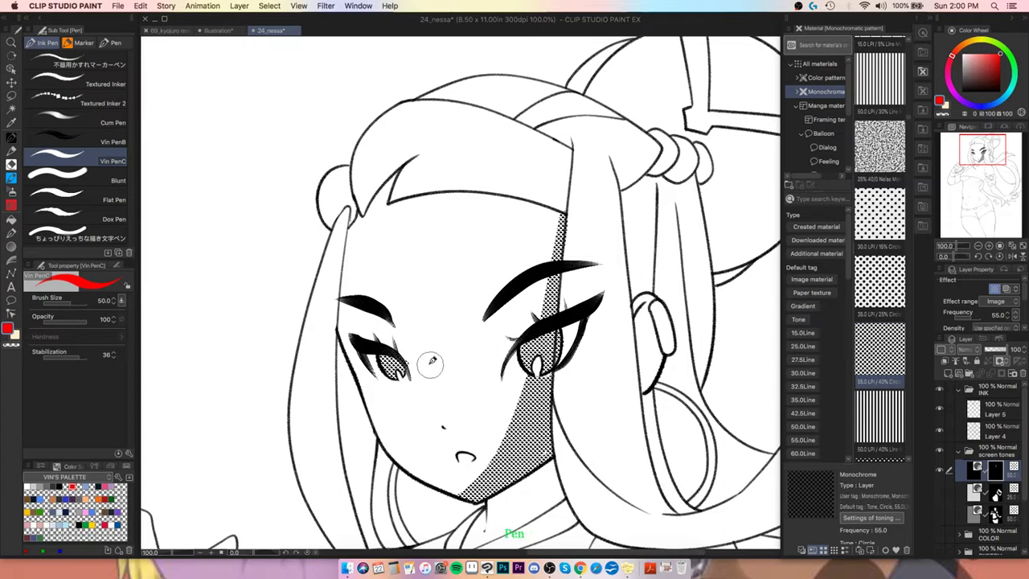
key(e)
key(p)
Step: Zoom out to the full page and auto-select the hair: side, top, bun, long locks, arm gap, and lower strands
click(1022, 246)
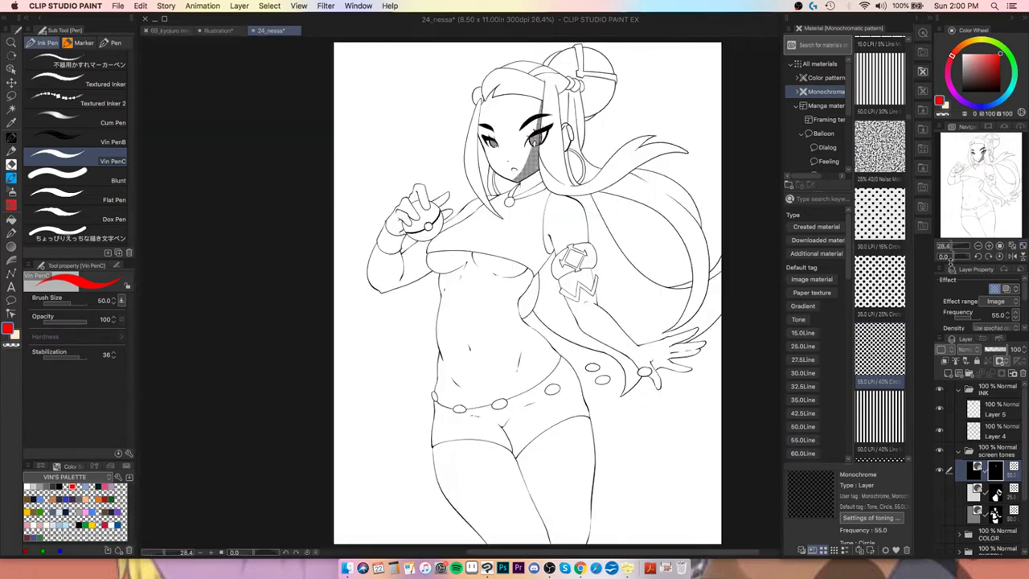
key(super+z)
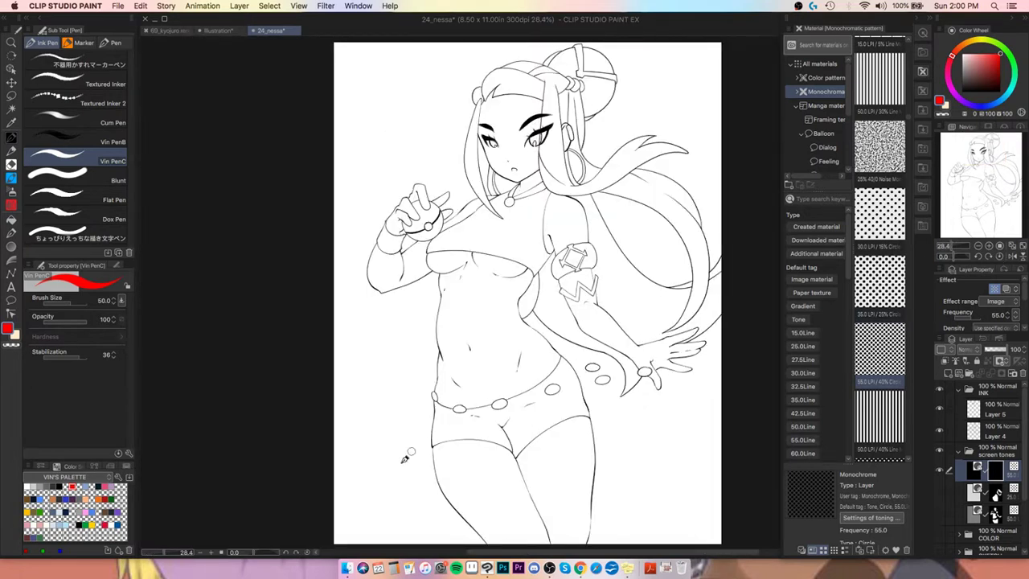
key(w)
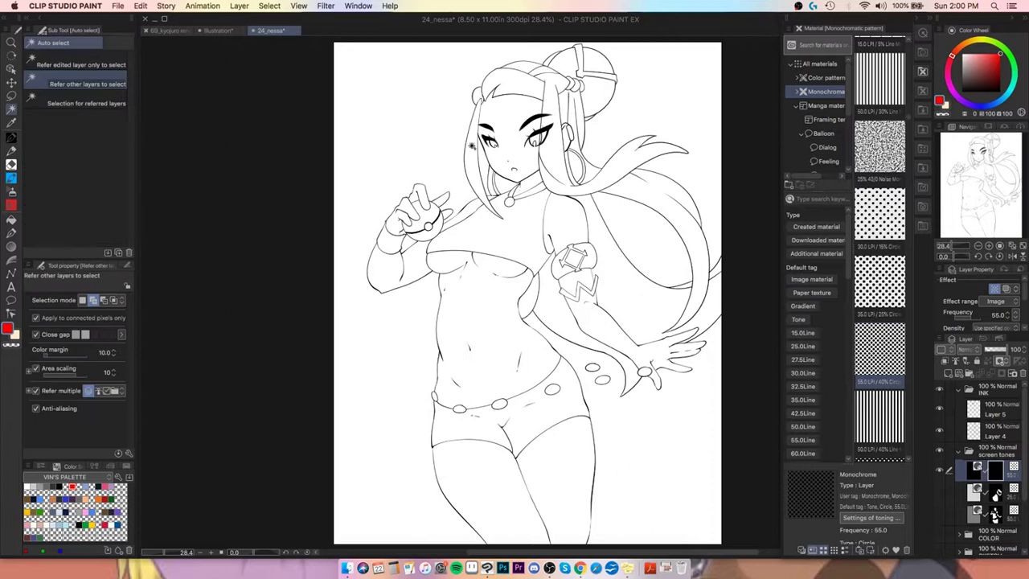
click(472, 145)
shift+click(514, 83)
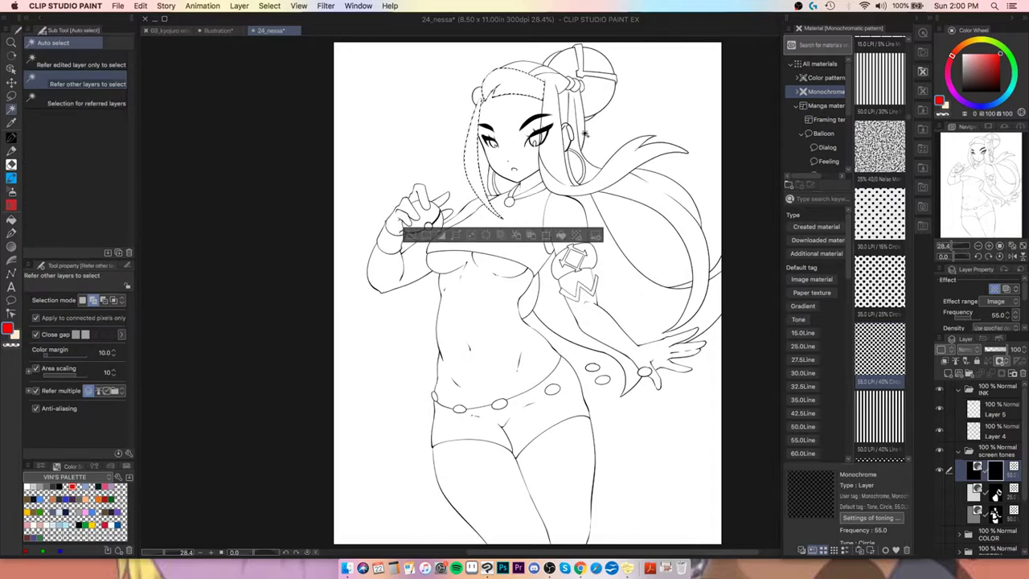
shift+click(534, 67)
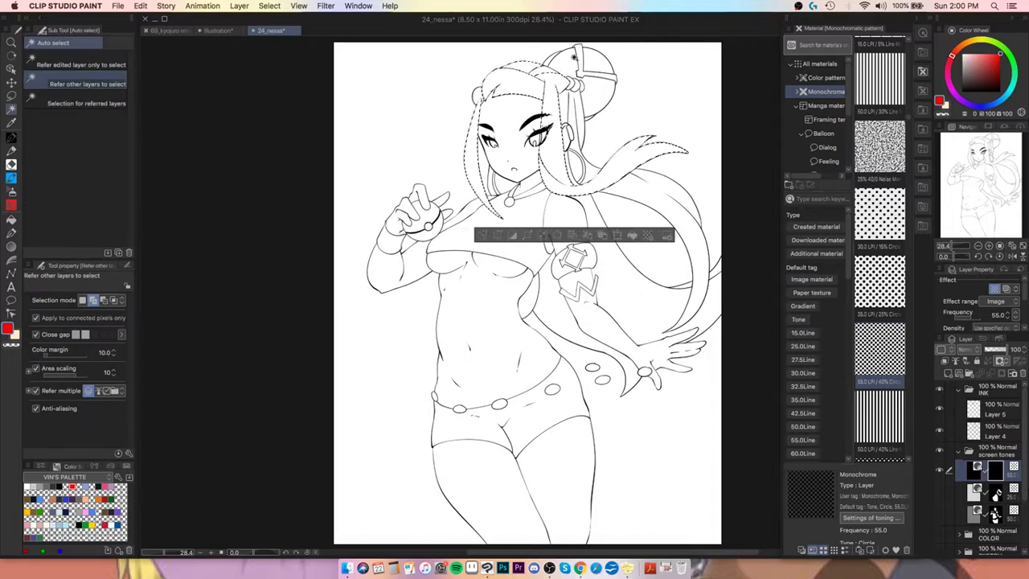
shift+click(649, 195)
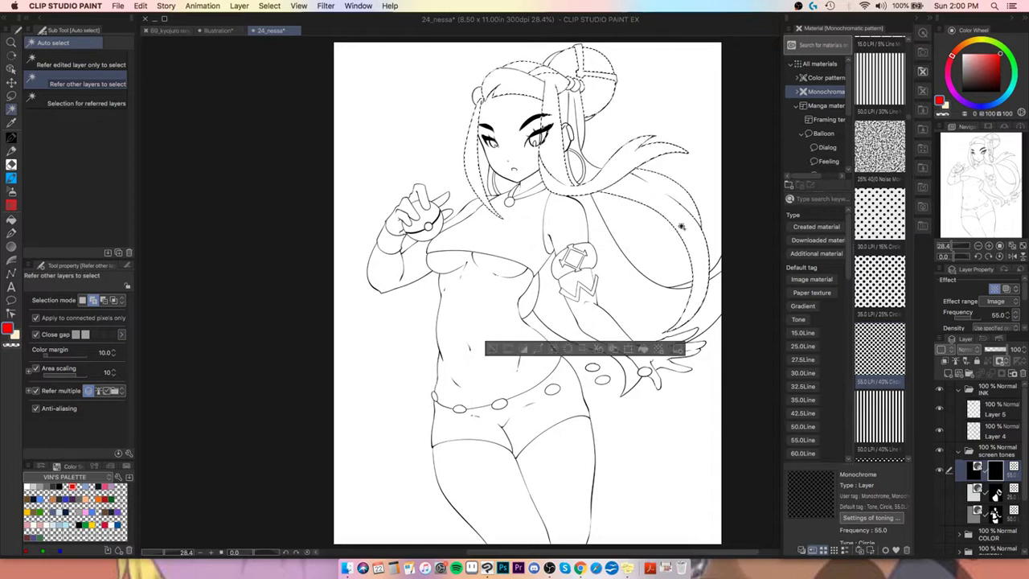
shift+click(616, 280)
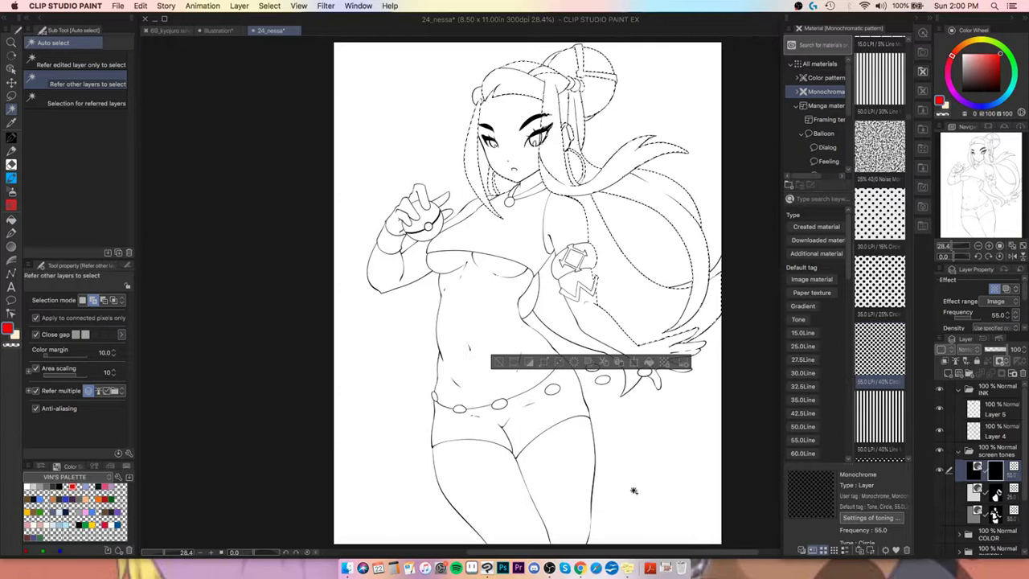
click(569, 327)
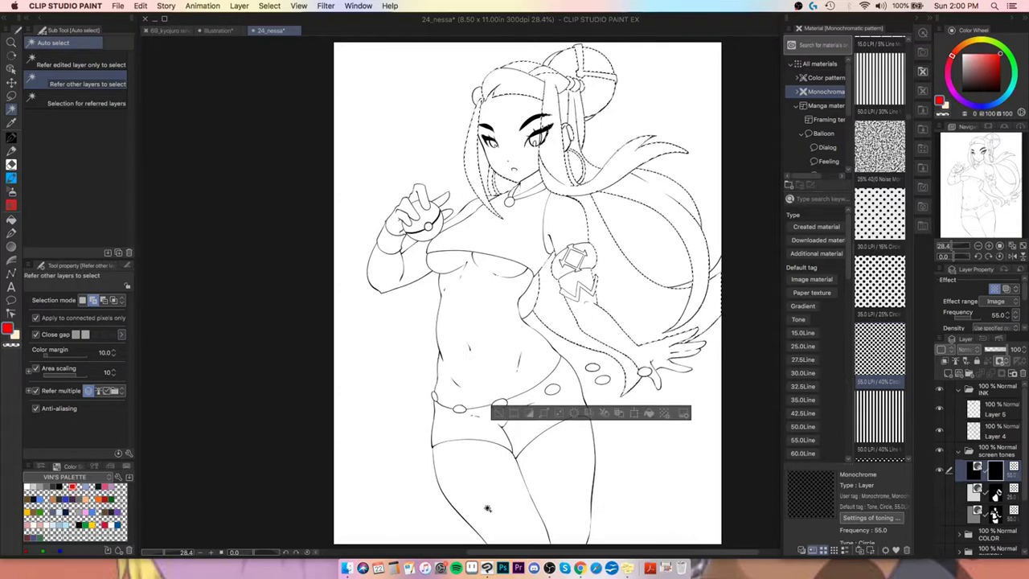
key(g)
key(g)
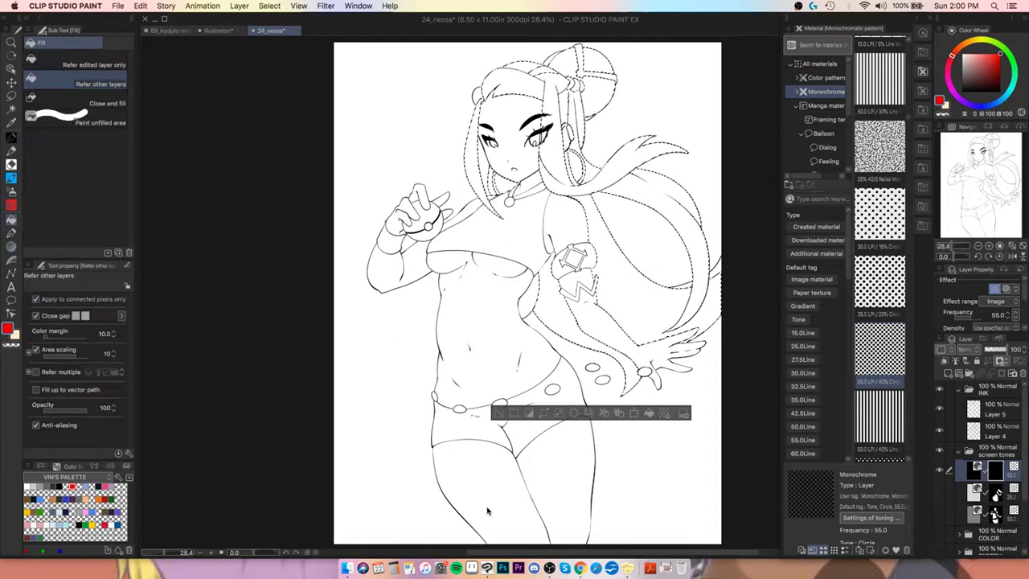
Step: Fill the hair selection with dot tone, patch gaps by the ear, bun and arm, then deselect
key(alt+BackSpace)
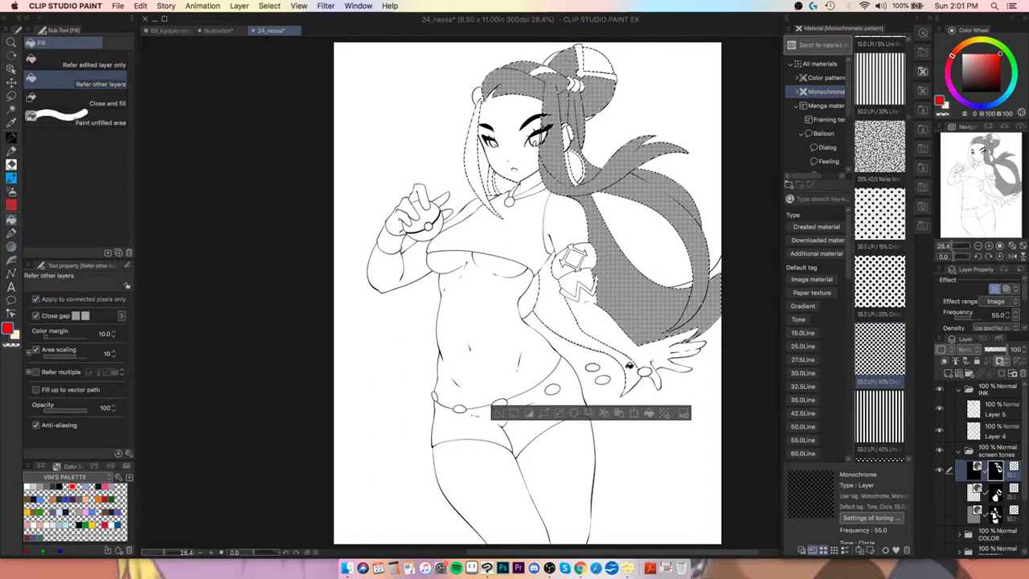
click(570, 120)
click(593, 56)
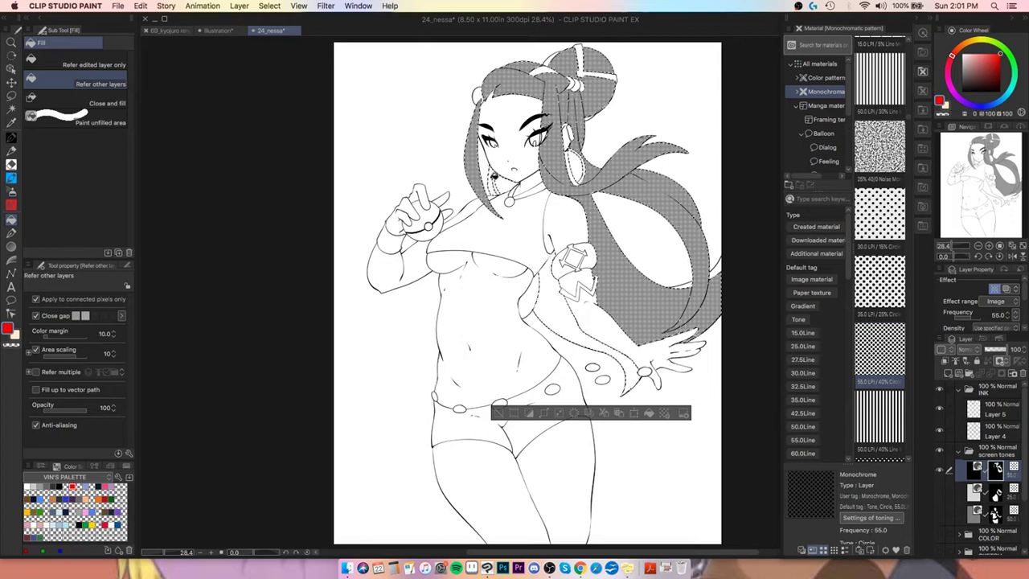
click(591, 316)
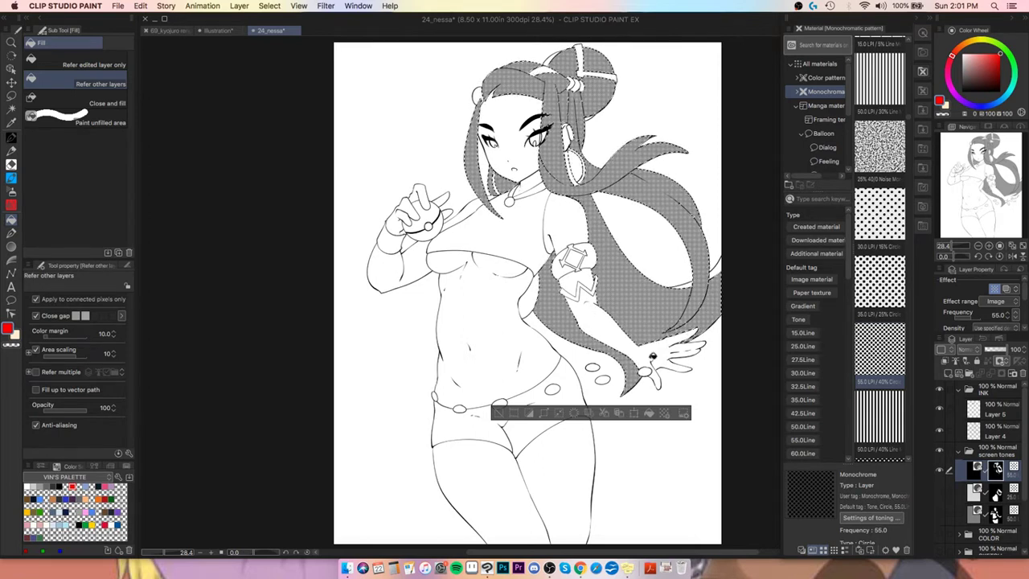
click(498, 414)
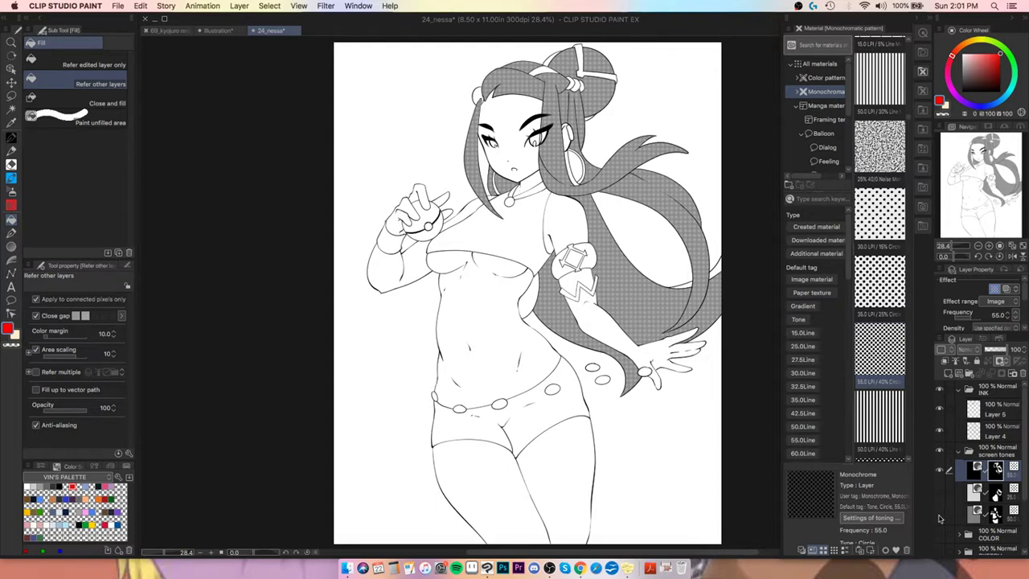
click(940, 514)
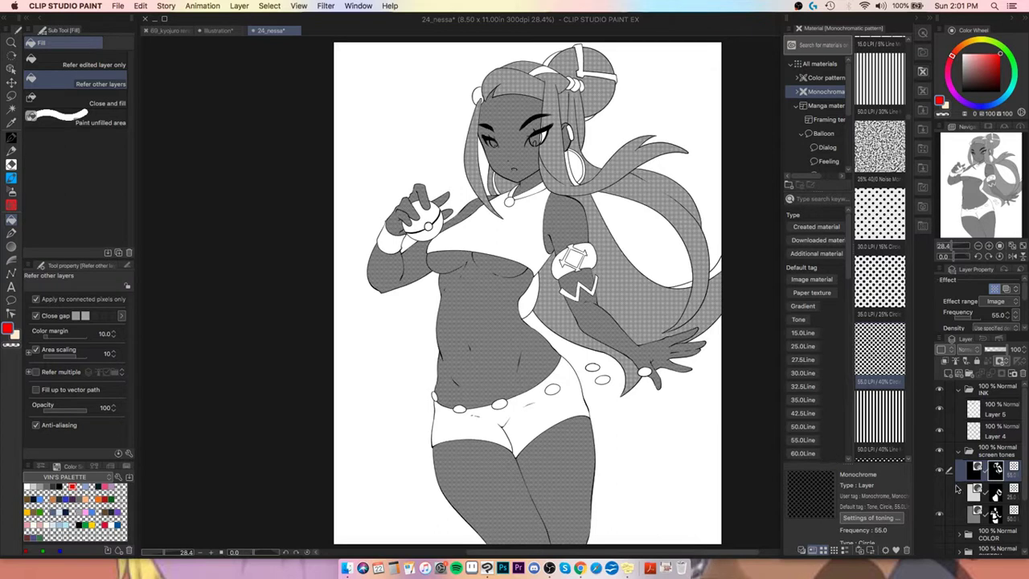
click(941, 516)
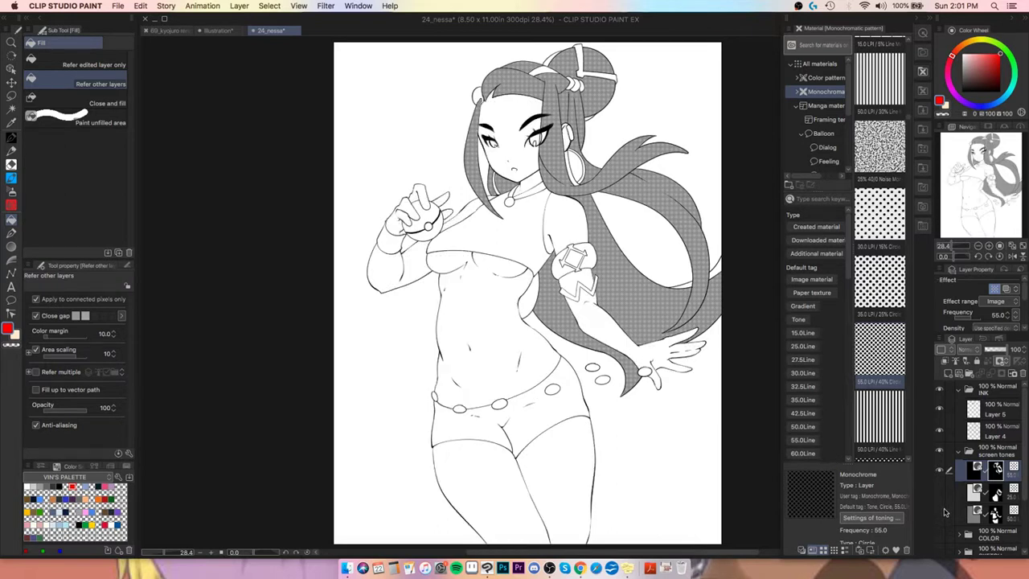